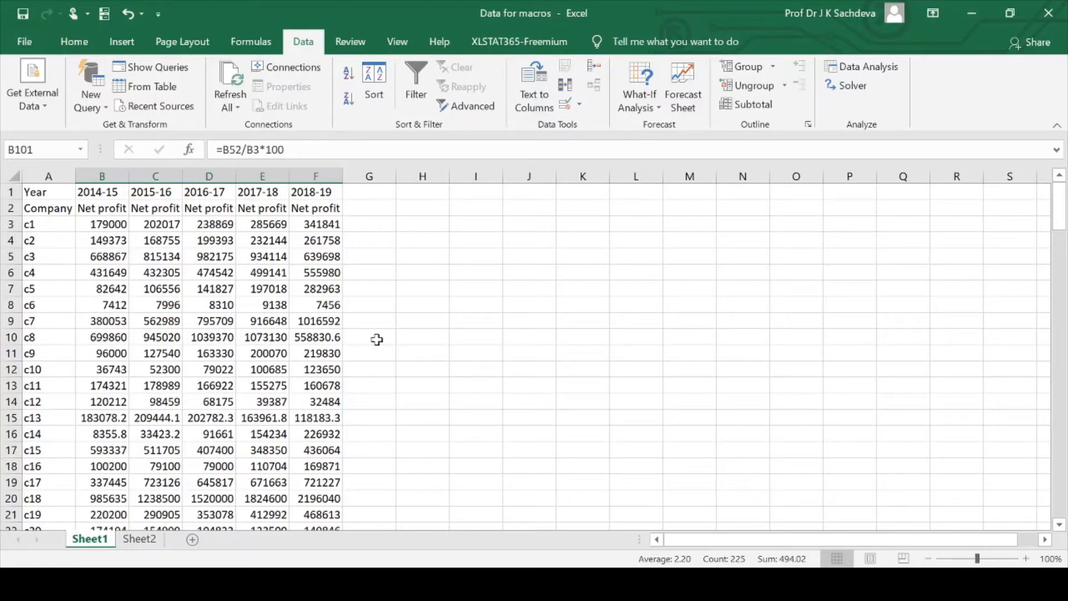
# Examine the net profit, actual spent and percentage ratio tables on Sheet1, including the ratio formula in B101
pyautogui.scroll(-14, 377, 339)
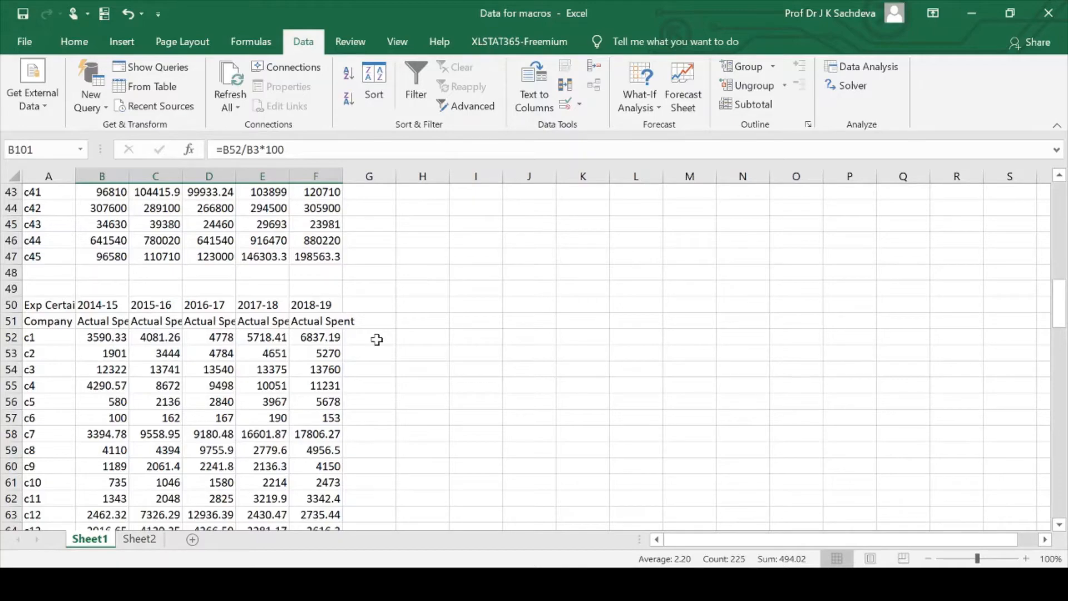
pyautogui.scroll(-17, 377, 339)
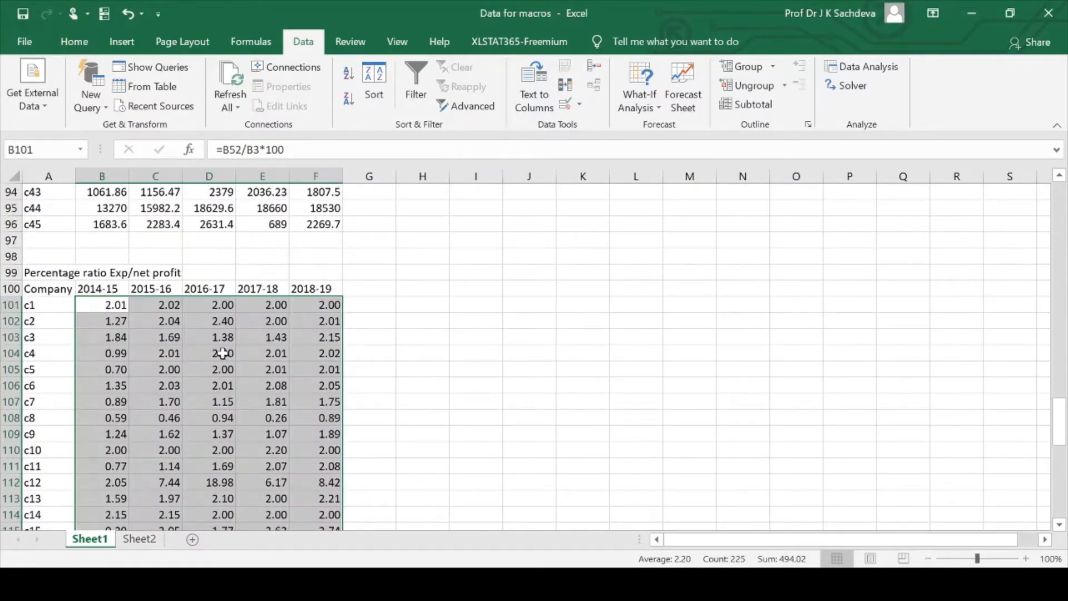
pyautogui.click(105, 305)
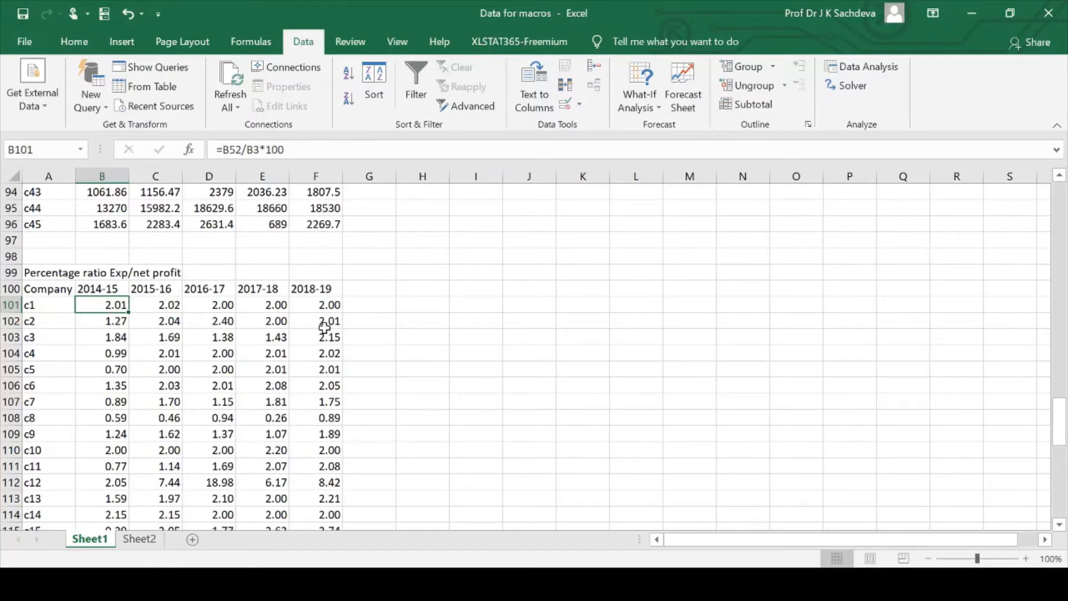
pyautogui.scroll(-12, 364, 361)
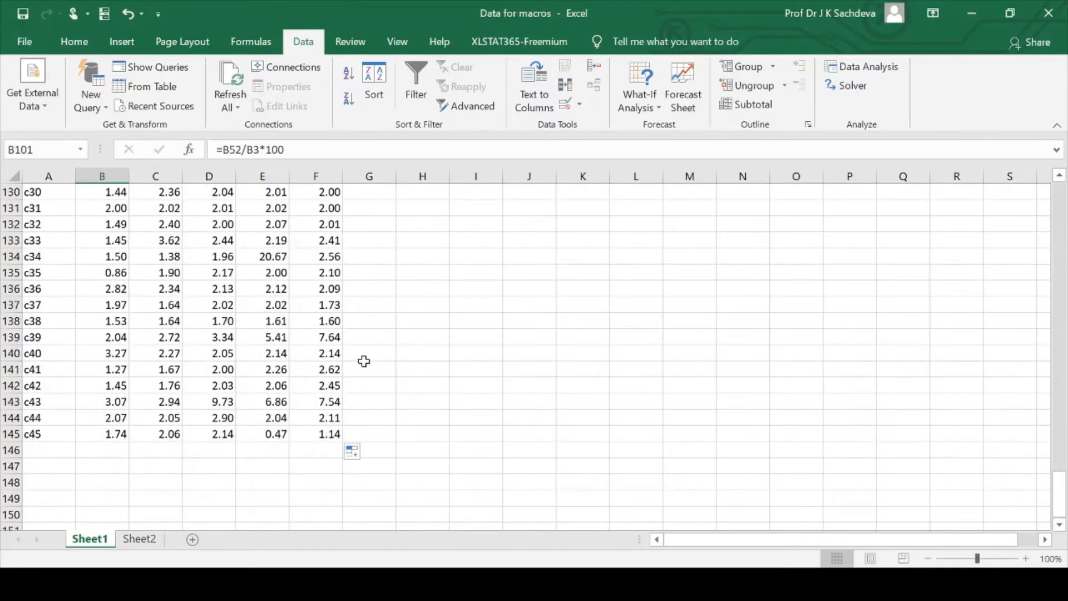
pyautogui.scroll(20, 364, 362)
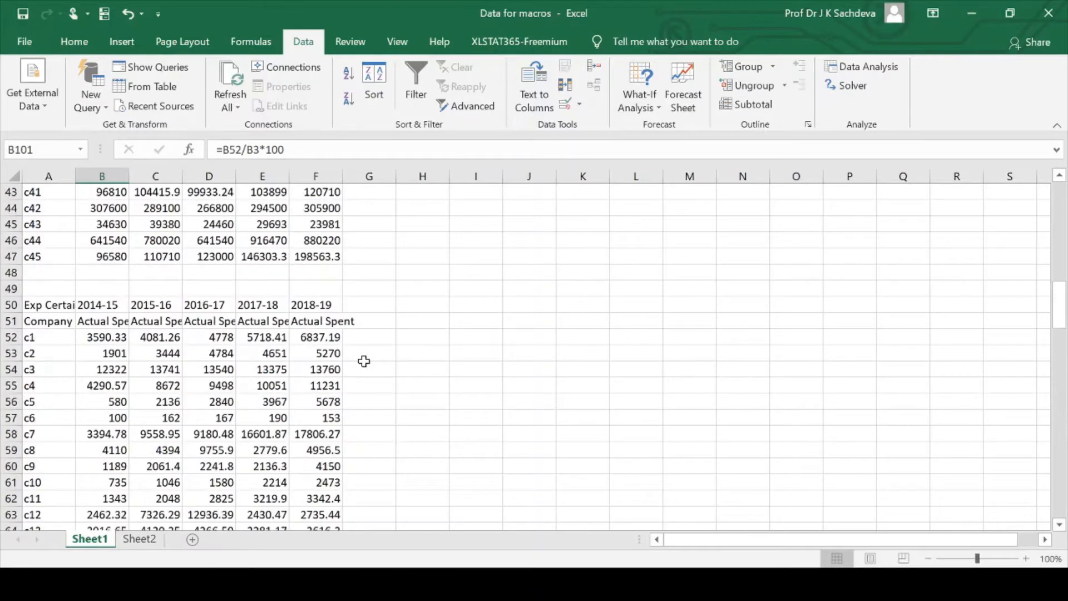
pyautogui.scroll(14, 363, 362)
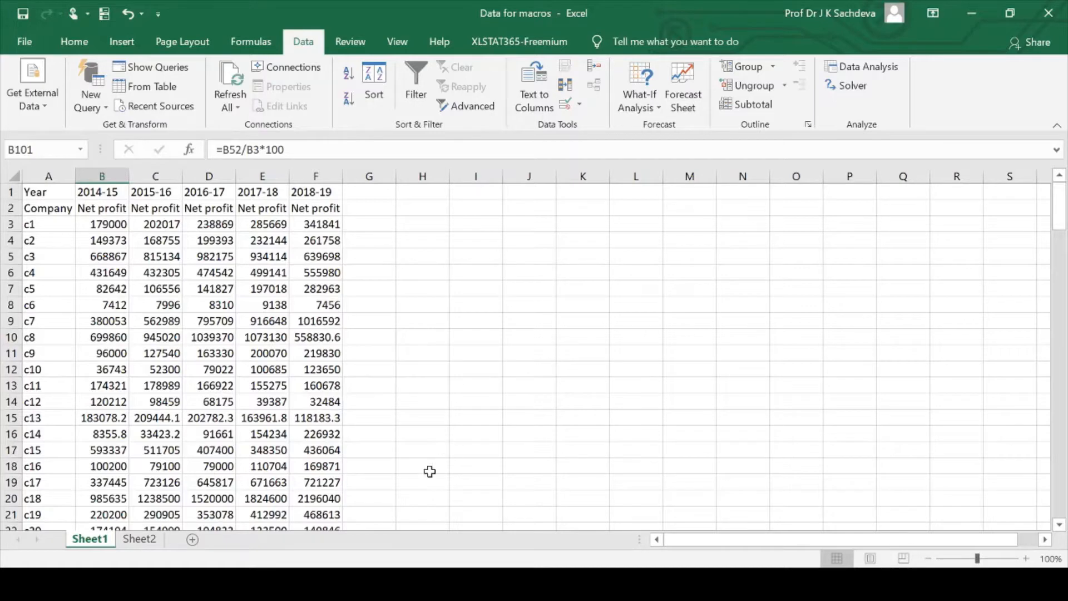
# Compare Sheet2's company-by-year column layout with the one-row-per-company layout on Sheet1
pyautogui.click(140, 539)
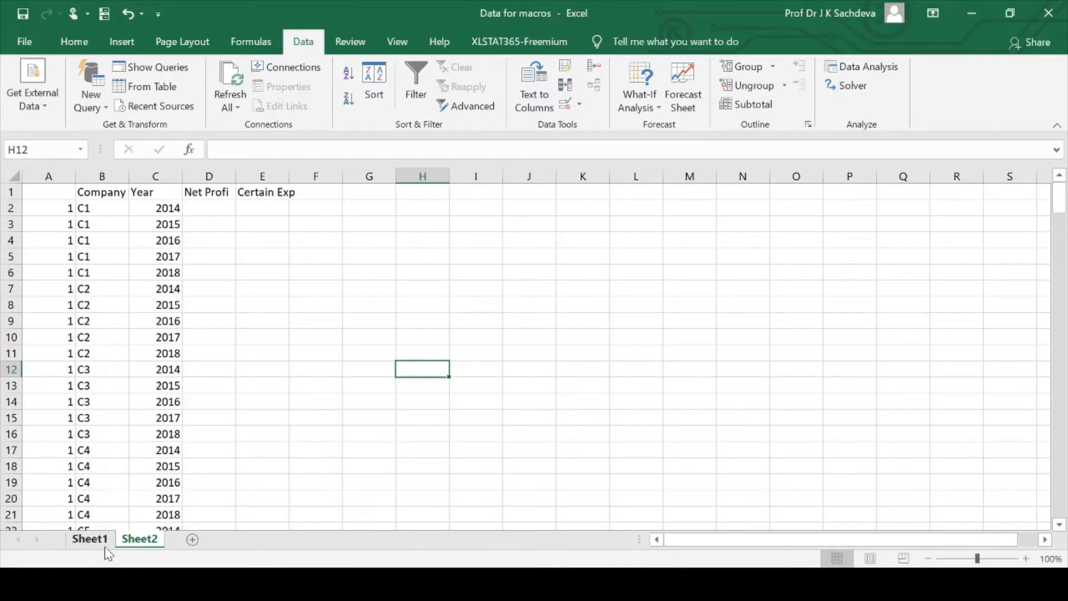
pyautogui.click(91, 539)
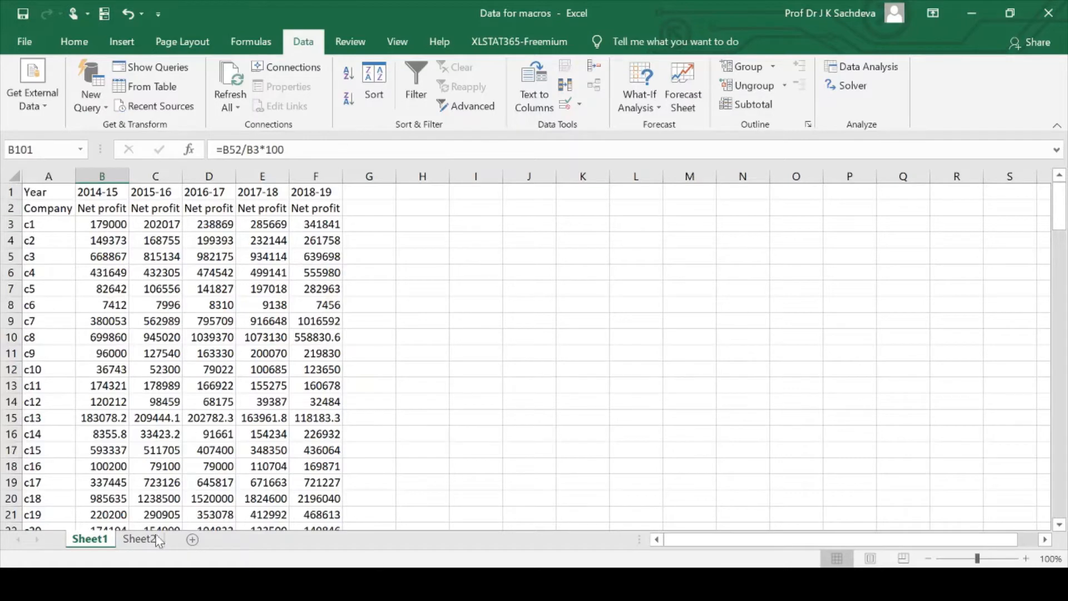
pyautogui.click(139, 539)
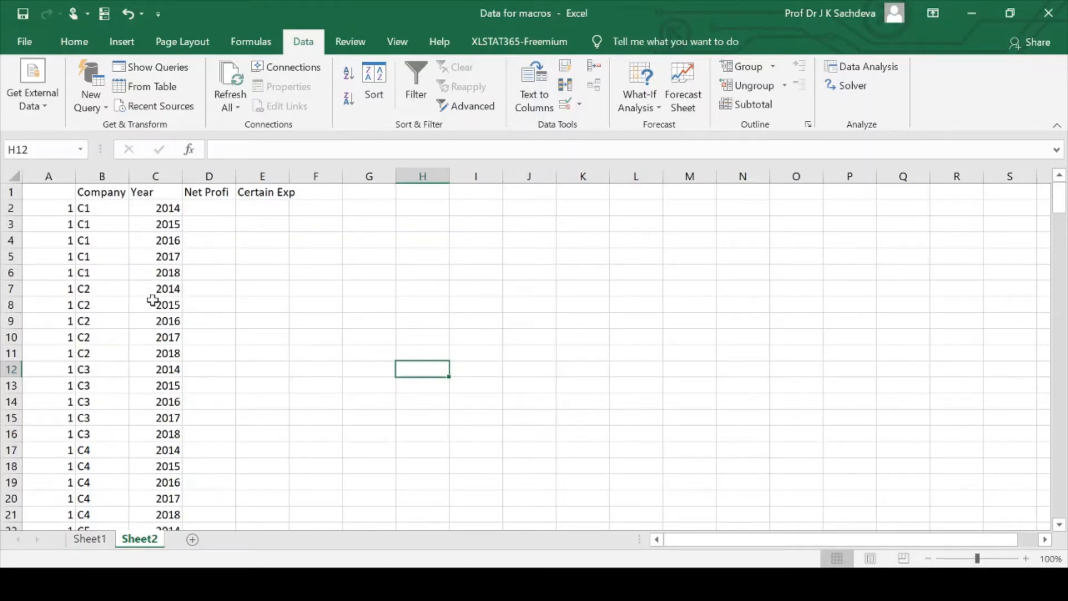
pyautogui.click(92, 540)
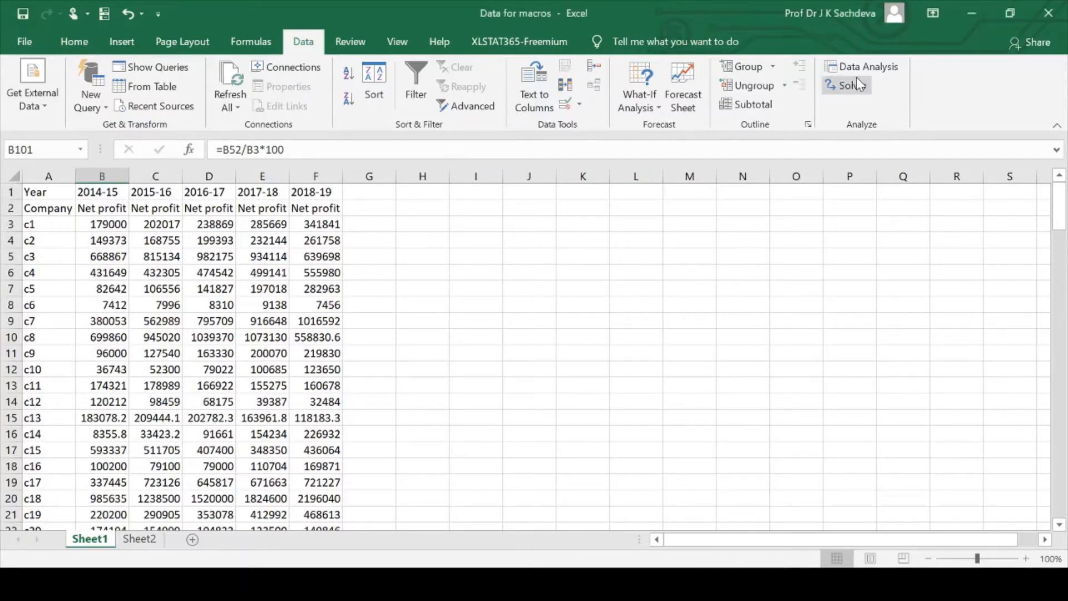
# Select company c1's net profits in B3:F3 on Sheet1 and start recording a macro named paste in this workbook
pyautogui.click(402, 37)
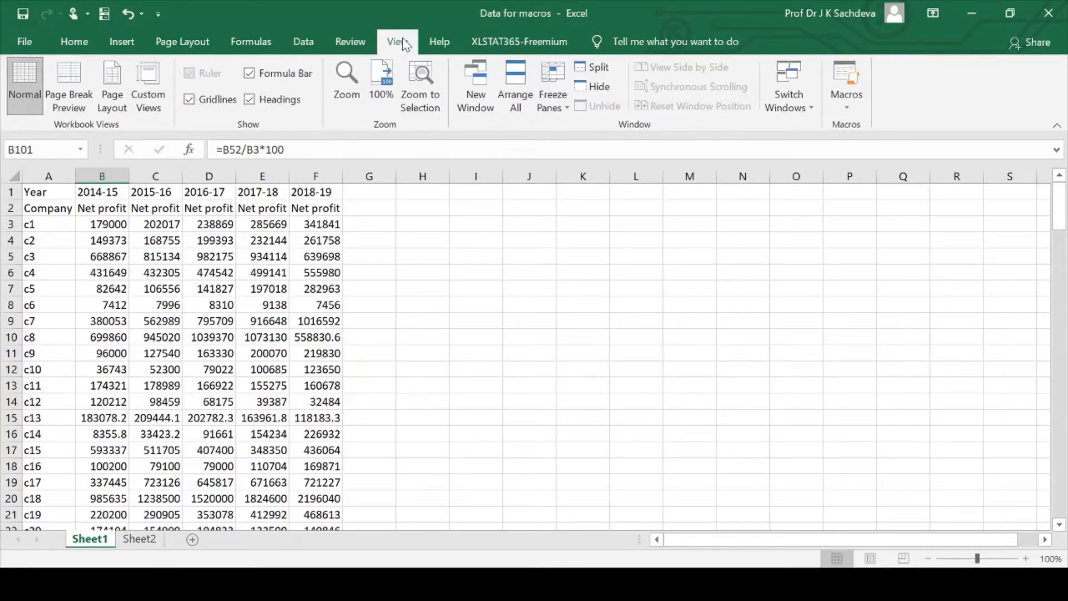
pyautogui.click(847, 111)
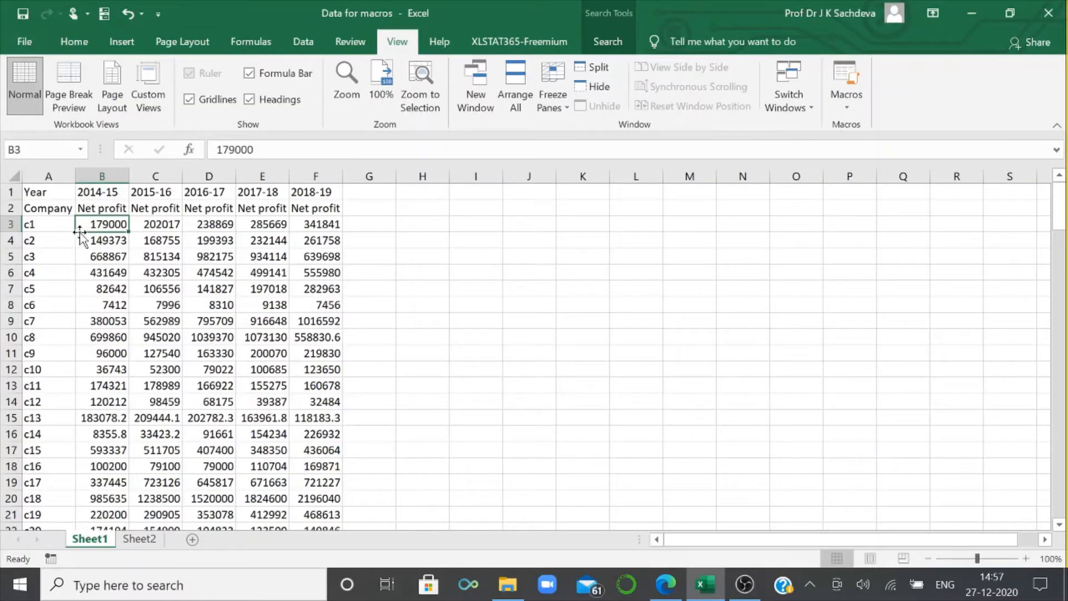
pyautogui.moveTo(82, 226); pyautogui.dragTo(312, 229)
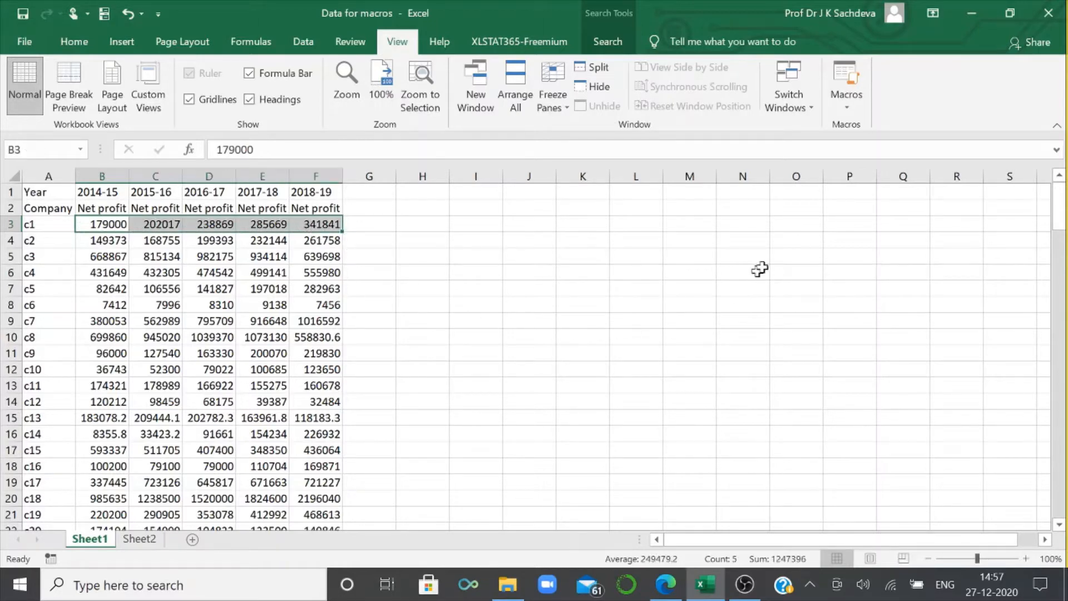
pyautogui.click(847, 108)
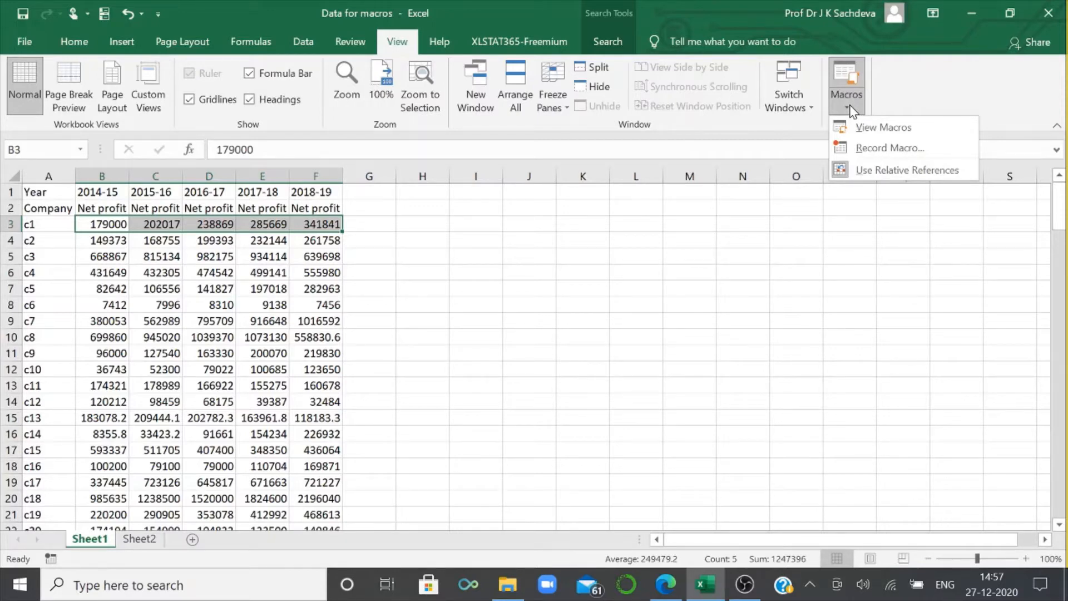
pyautogui.click(876, 149)
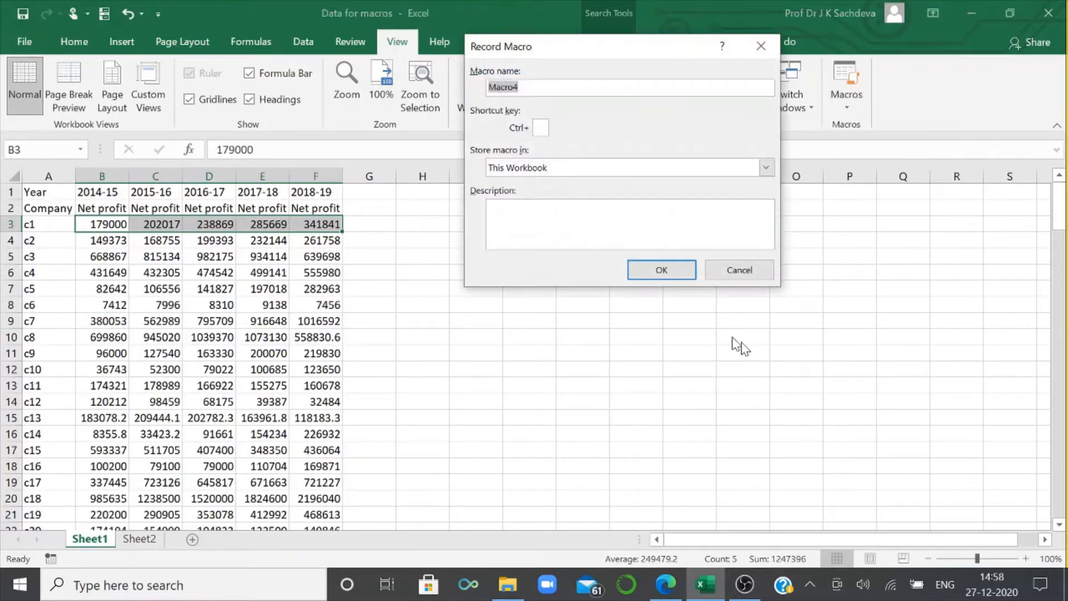
pyautogui.write('P')
pyautogui.click(681, 271)
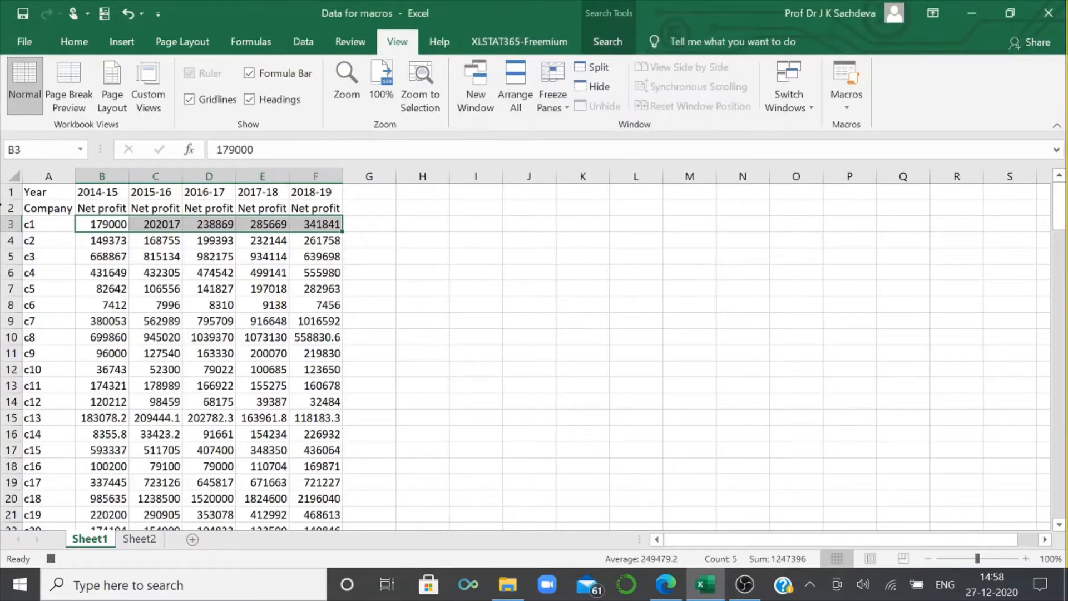
# Copy c1's net profit row and paste it transposed into Sheet2 starting at D2
pyautogui.rightClick(177, 225)
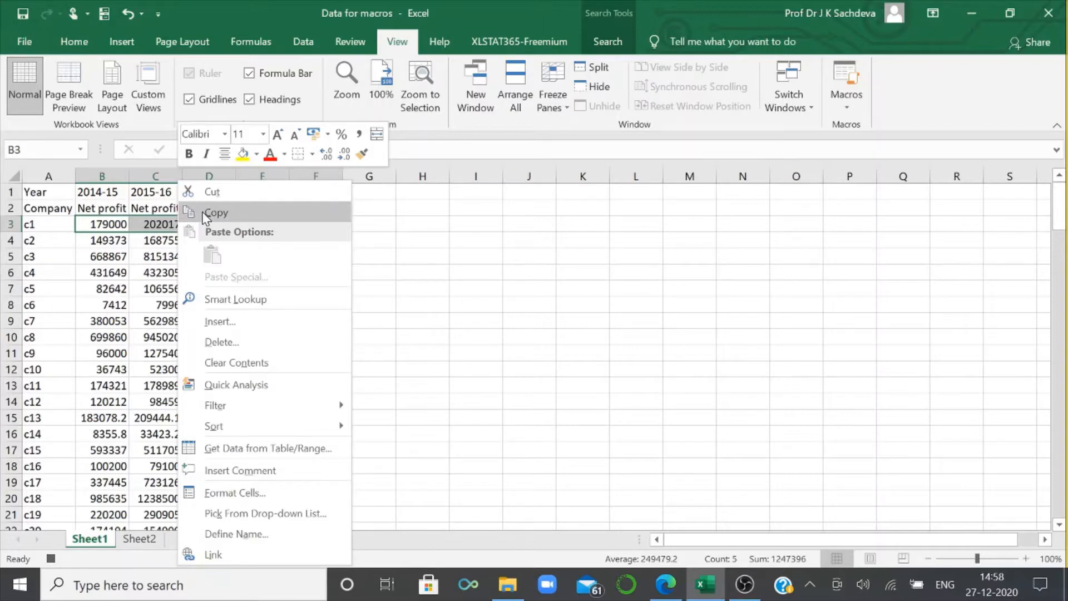
pyautogui.click(195, 215)
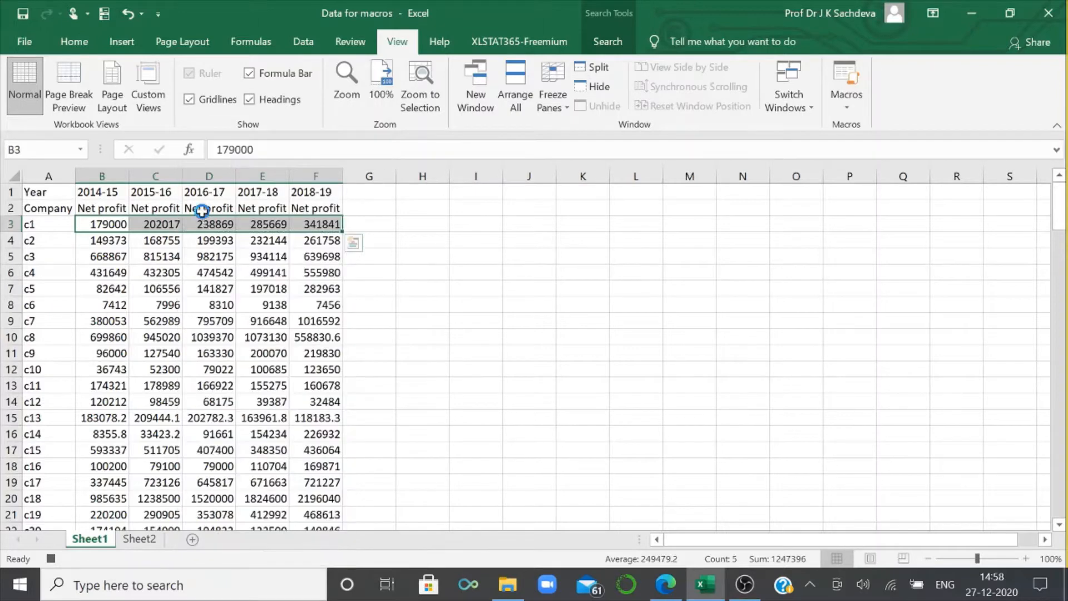
pyautogui.click(140, 538)
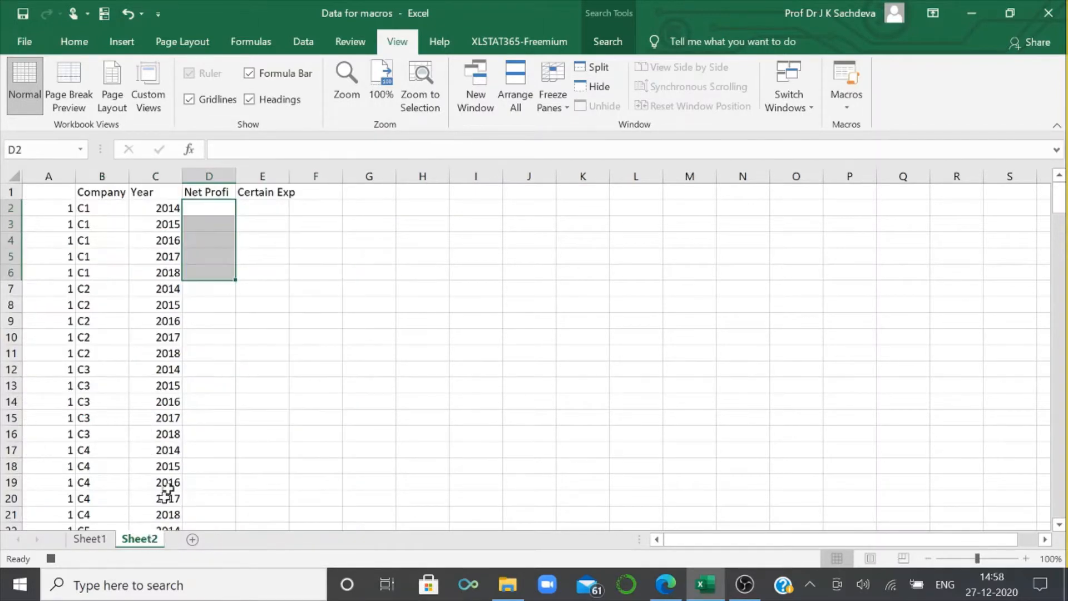
pyautogui.click(210, 209)
pyautogui.rightClick(210, 209)
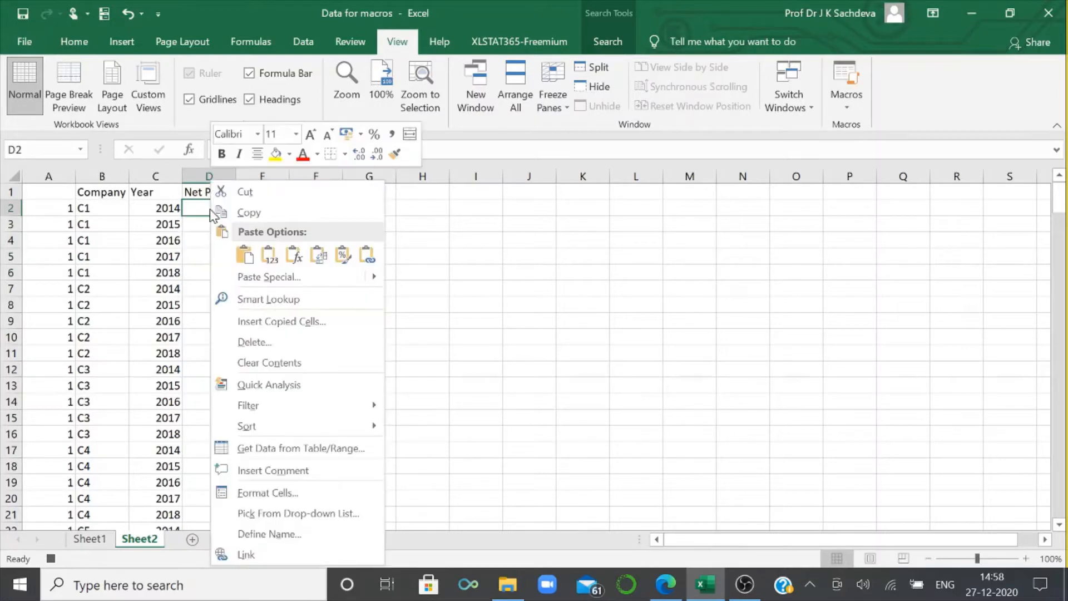
pyautogui.click(318, 256)
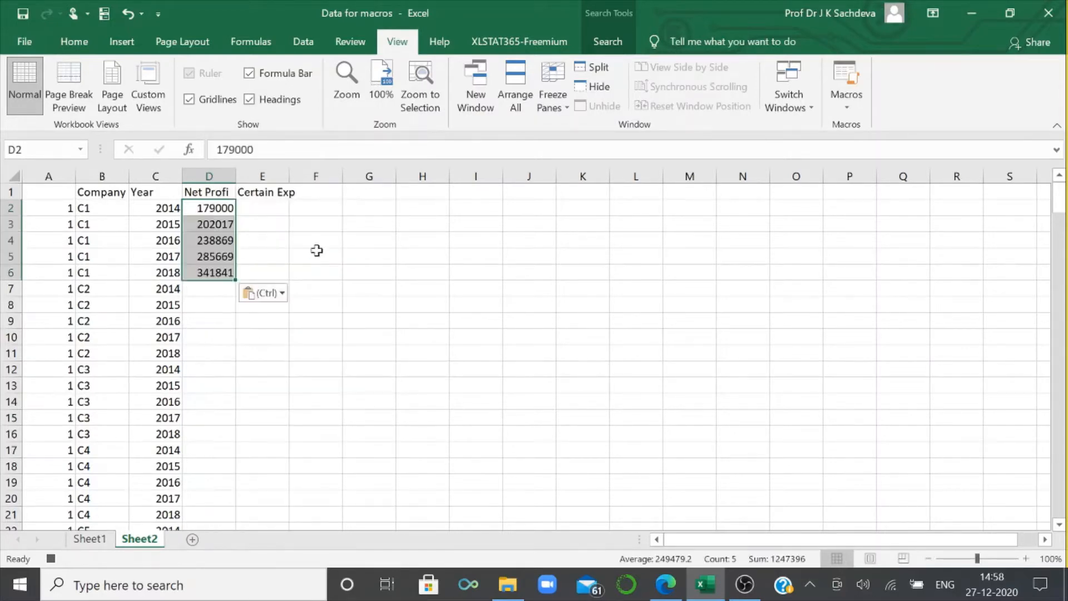
# Select D7 on Sheet2 and B4 on Sheet1 as the next start cells, and stop recording the macro
pyautogui.click(210, 292)
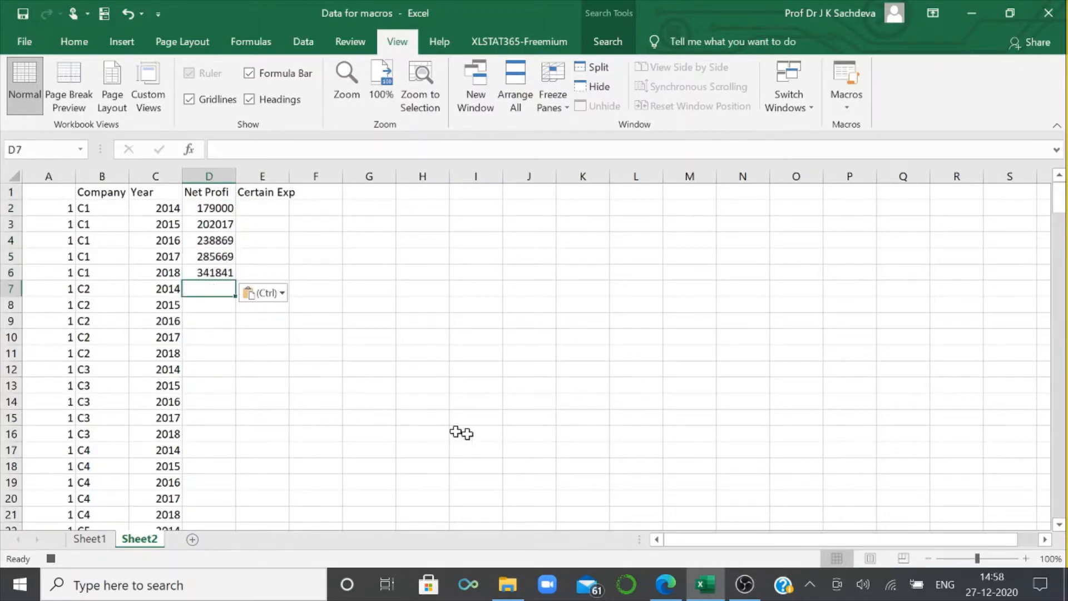
pyautogui.click(84, 539)
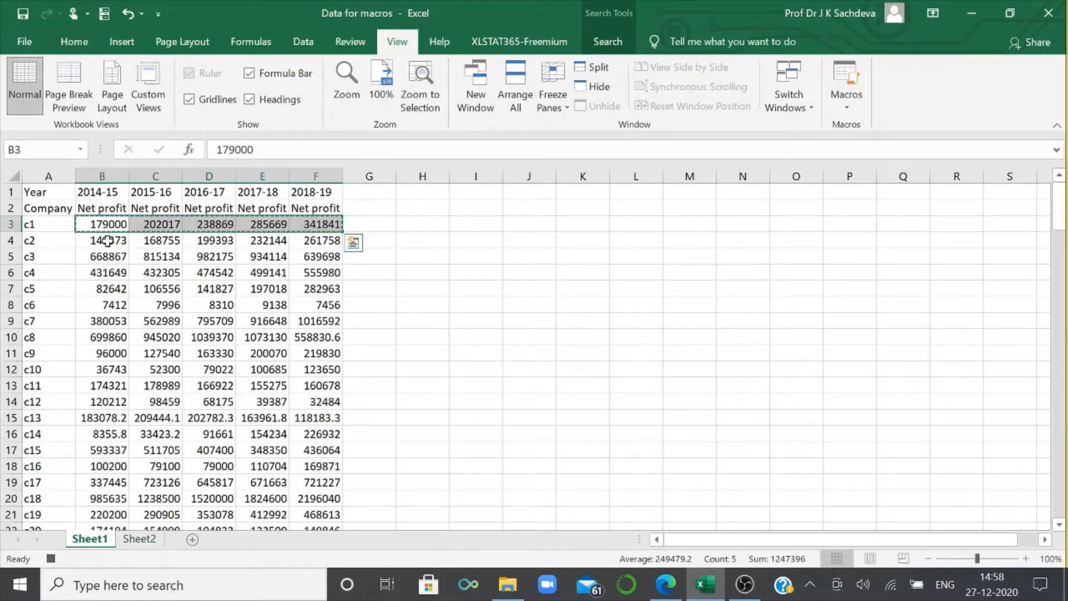
pyautogui.click(108, 240)
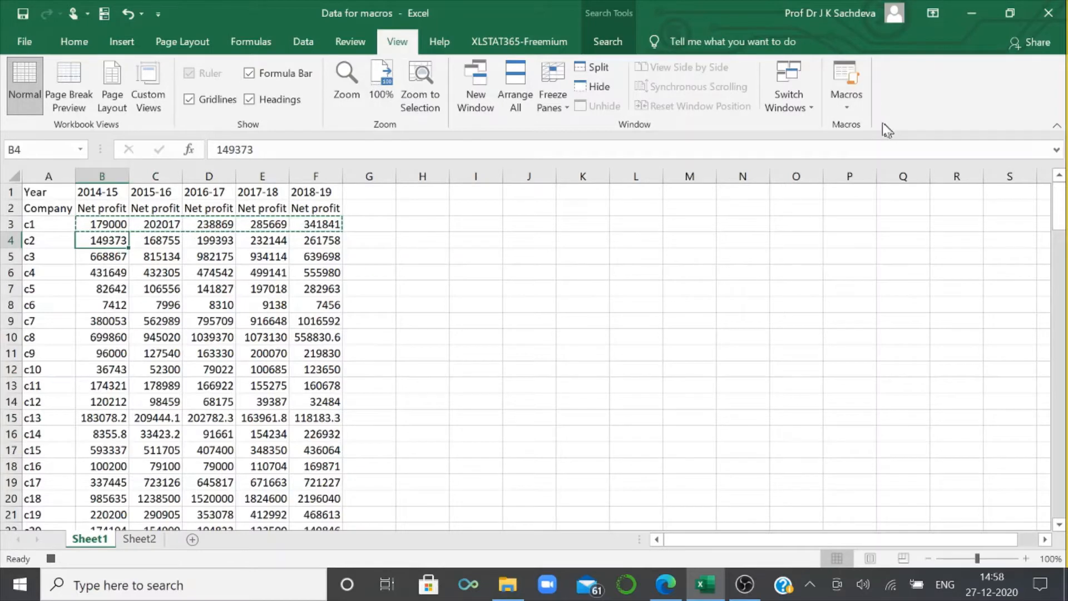
pyautogui.click(859, 112)
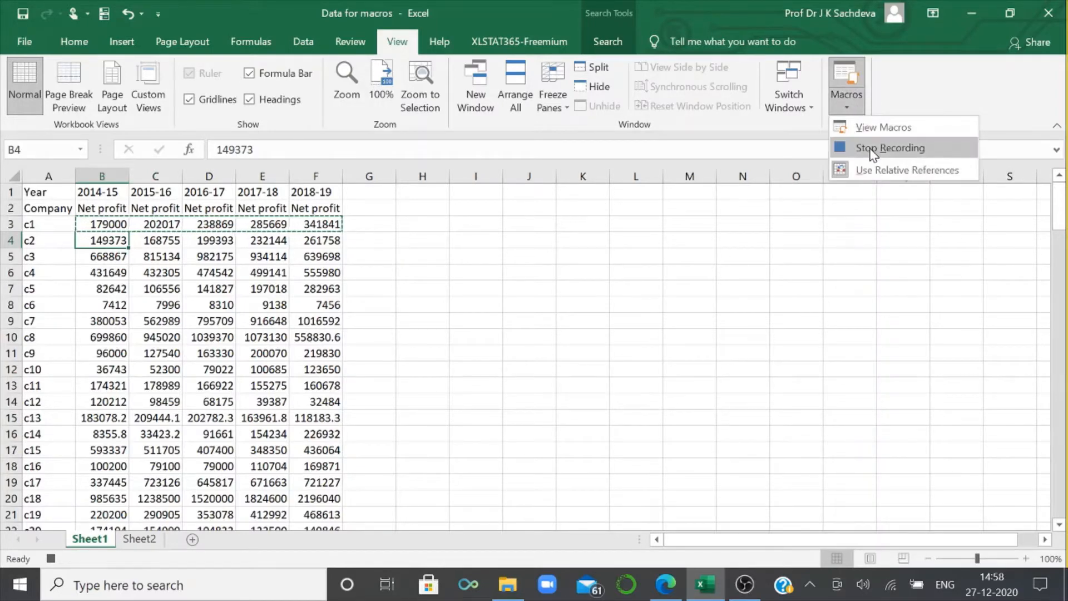
pyautogui.click(886, 145)
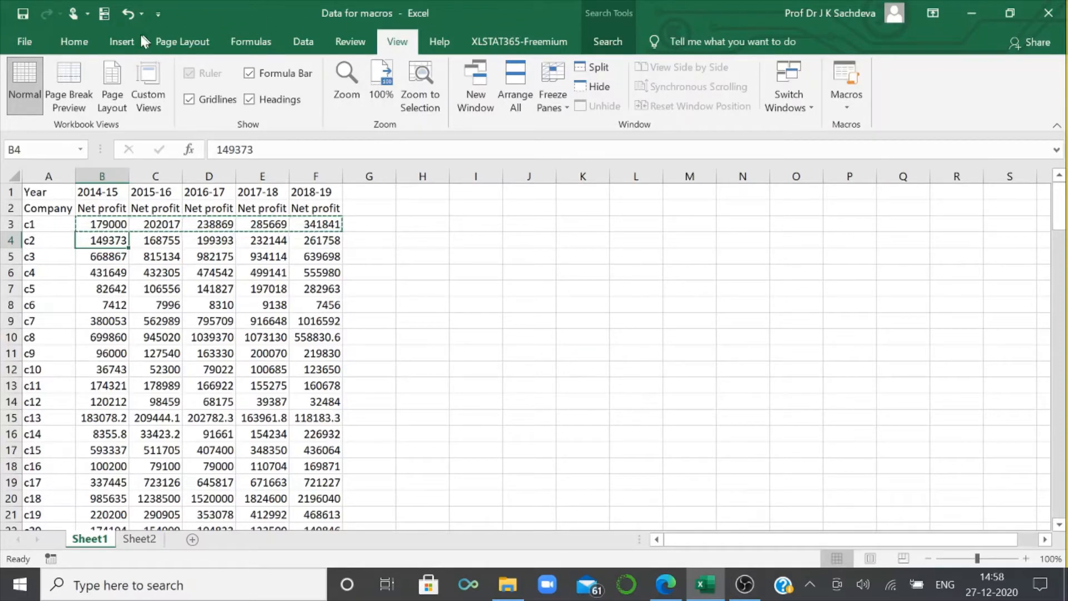
# Draw an oval shape on Sheet1 beside the data, spanning about columns M to P and rows 7 to 13
pyautogui.click(129, 44)
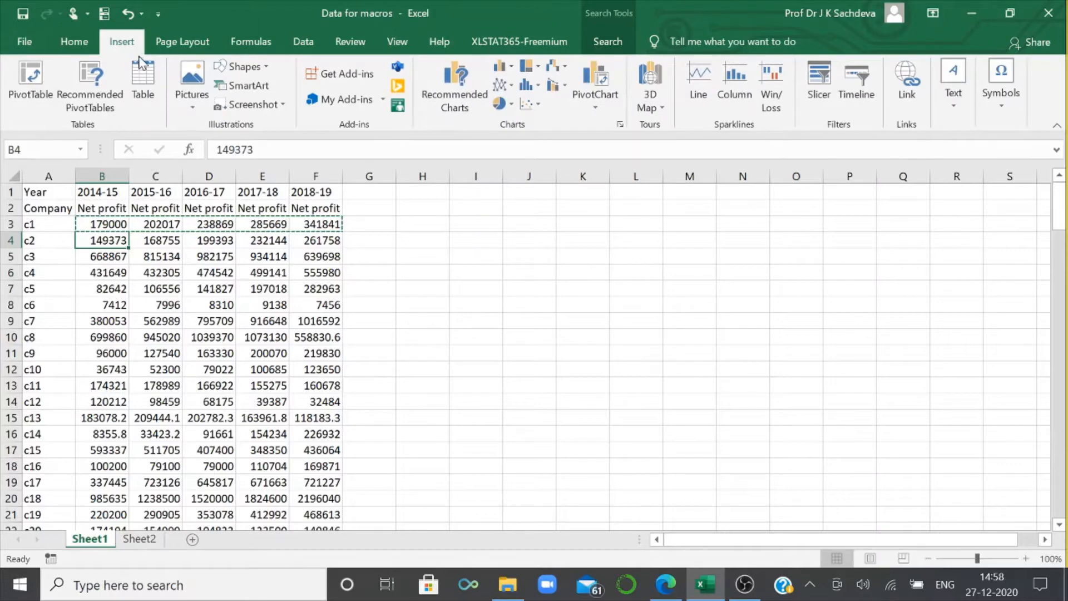
pyautogui.click(267, 72)
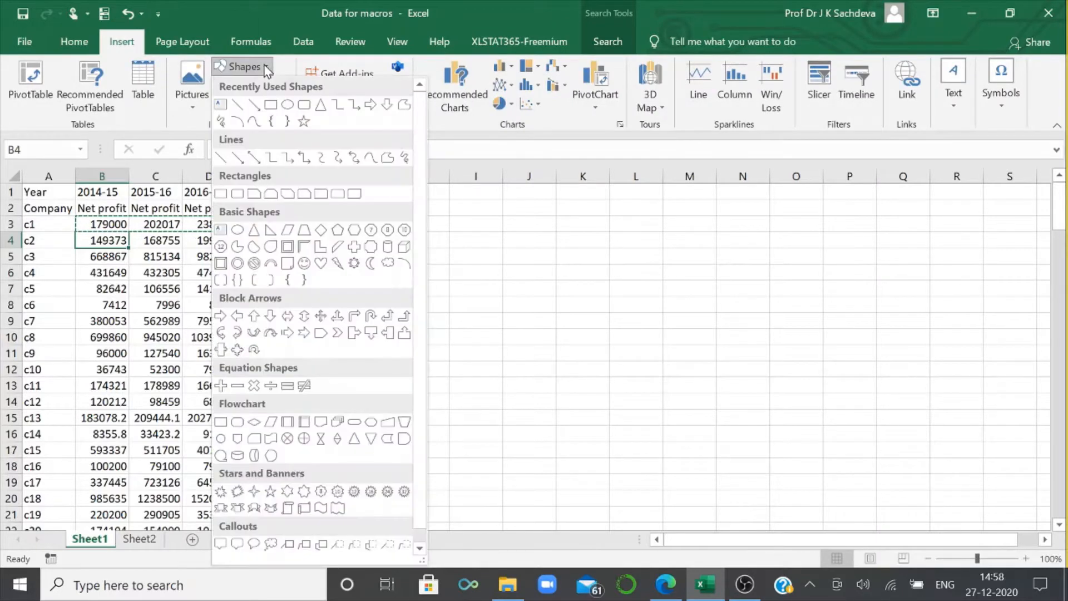
pyautogui.click(287, 105)
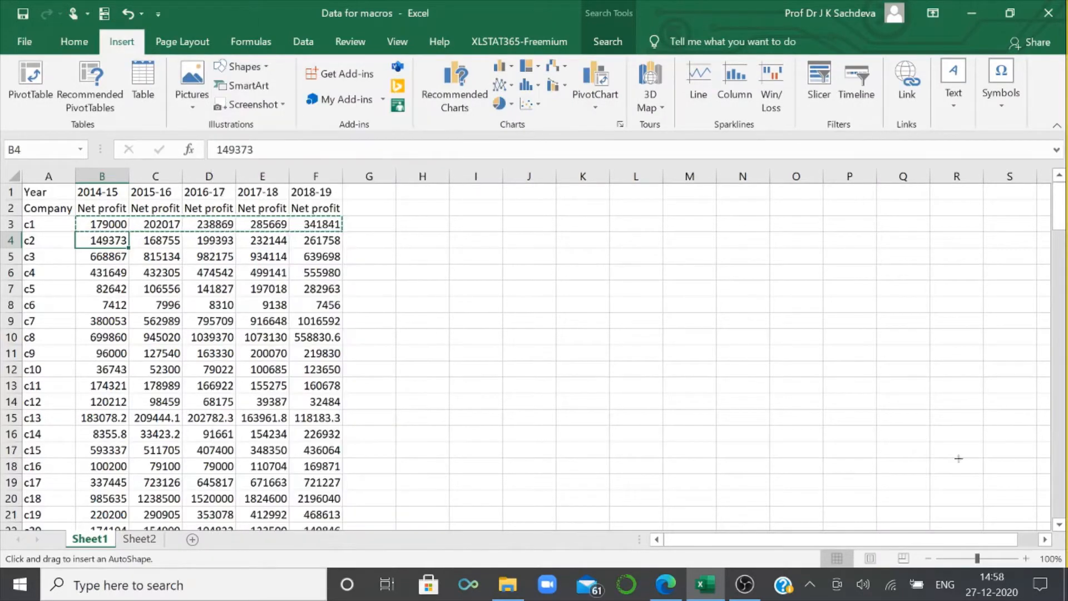
pyautogui.moveTo(698, 284); pyautogui.dragTo(855, 386)
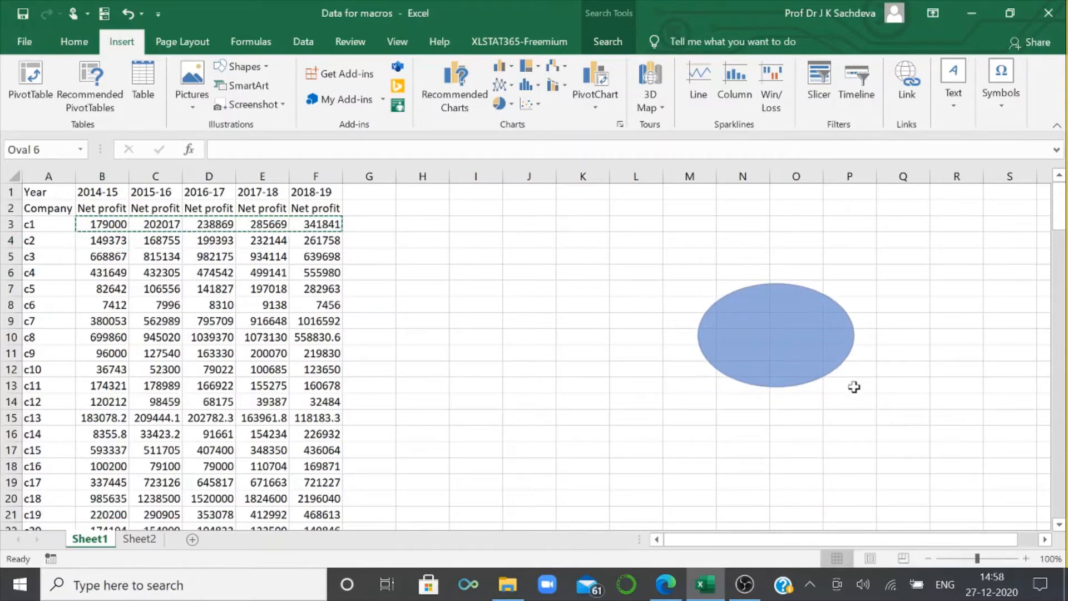
pyautogui.click(898, 337)
# Assign the paste macro to the oval shape
pyautogui.rightClick(773, 340)
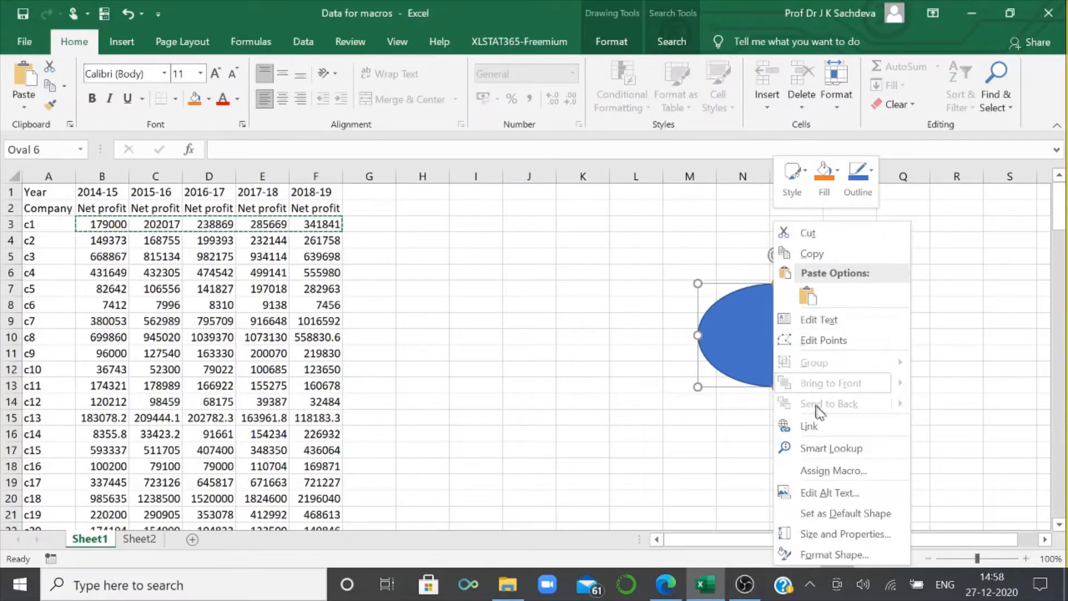
pyautogui.click(836, 472)
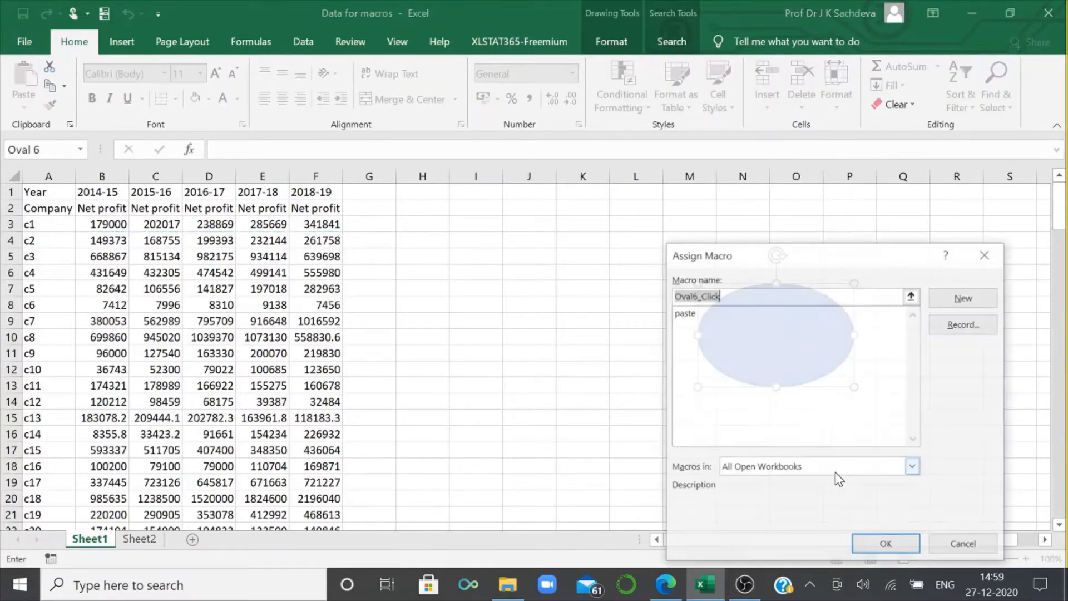
pyautogui.click(684, 313)
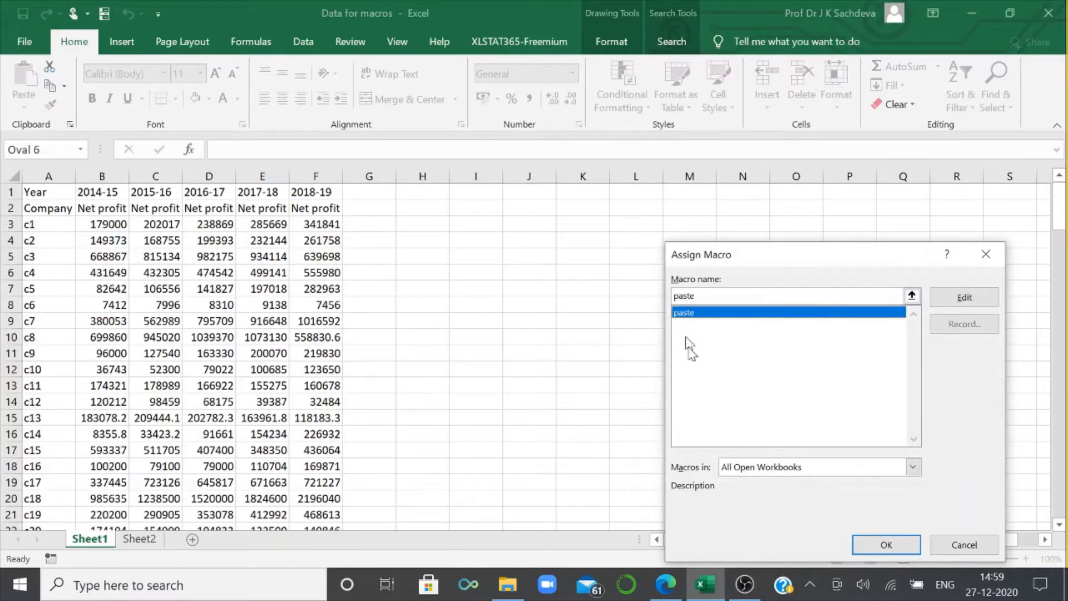
pyautogui.click(876, 545)
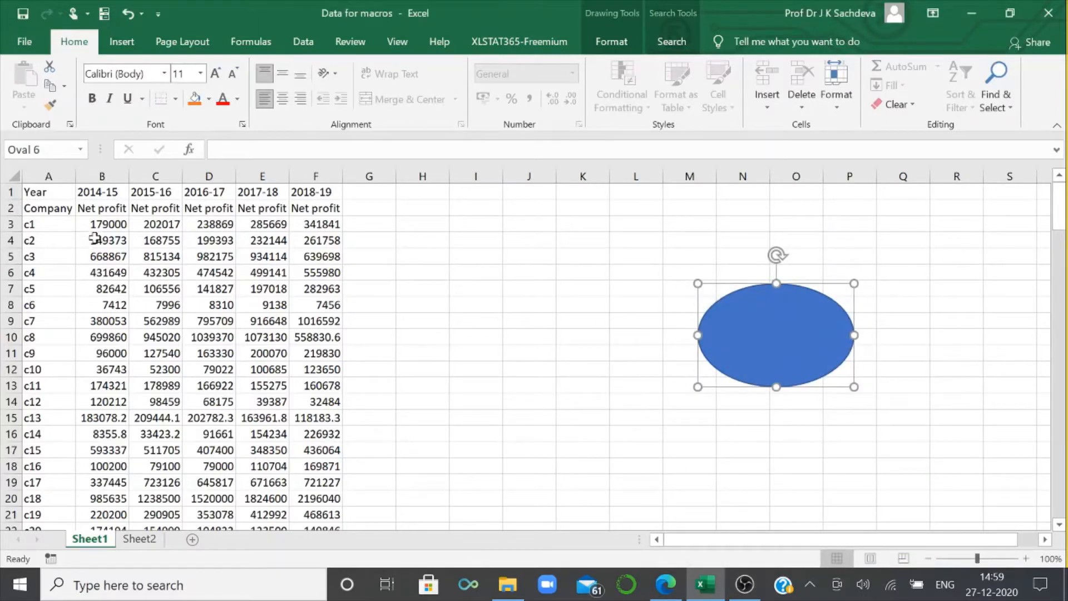
# Transpose c2's net profits from B4:F4 by running the oval's macro, and check them in Sheet2's Net Profit column
pyautogui.moveTo(90, 240); pyautogui.dragTo(307, 238)
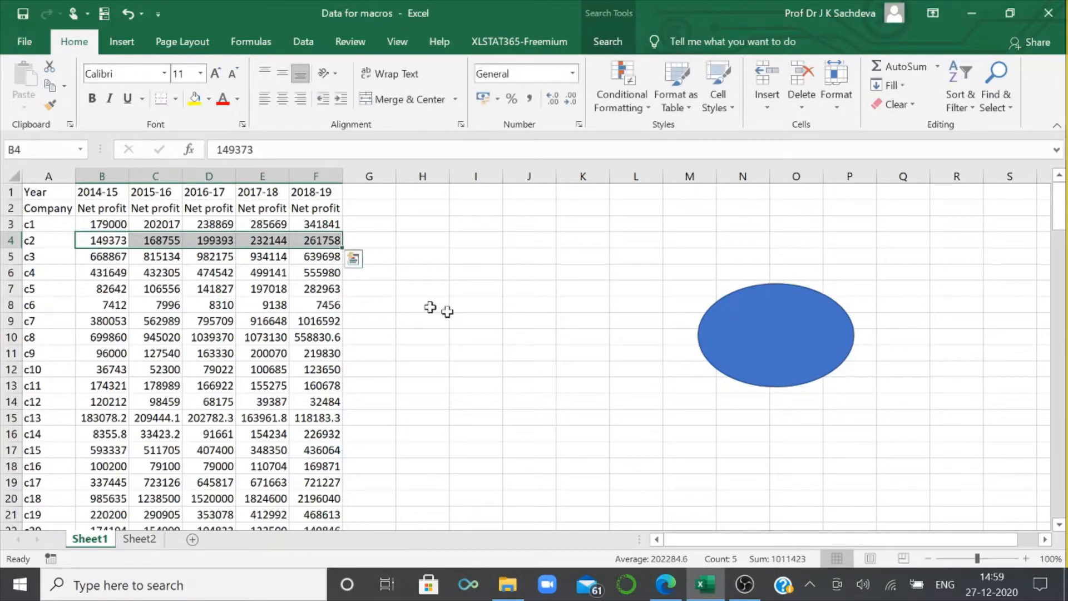
pyautogui.click(774, 353)
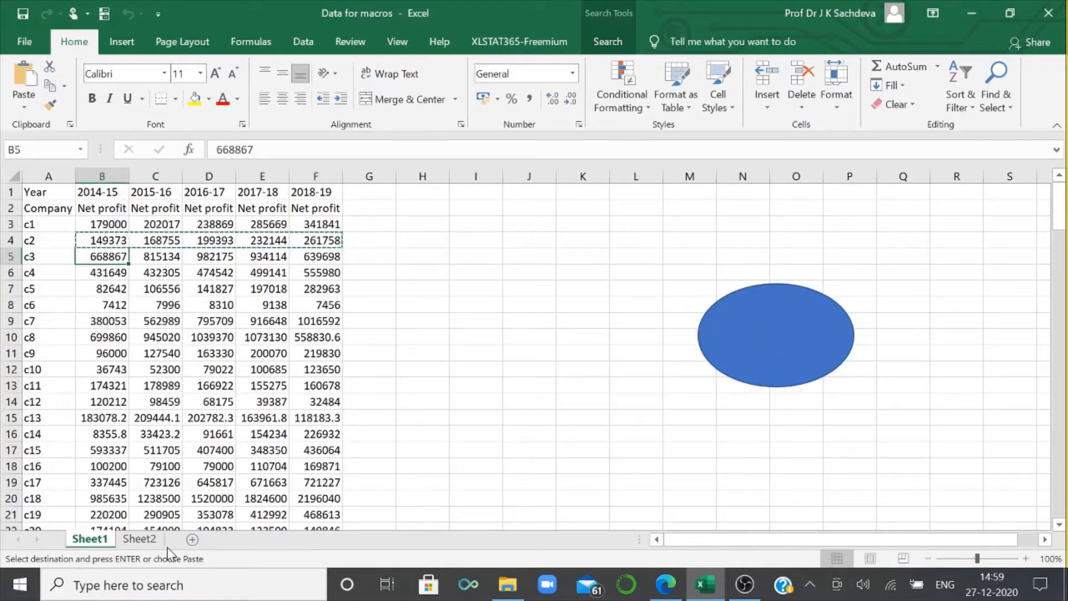
pyautogui.click(125, 544)
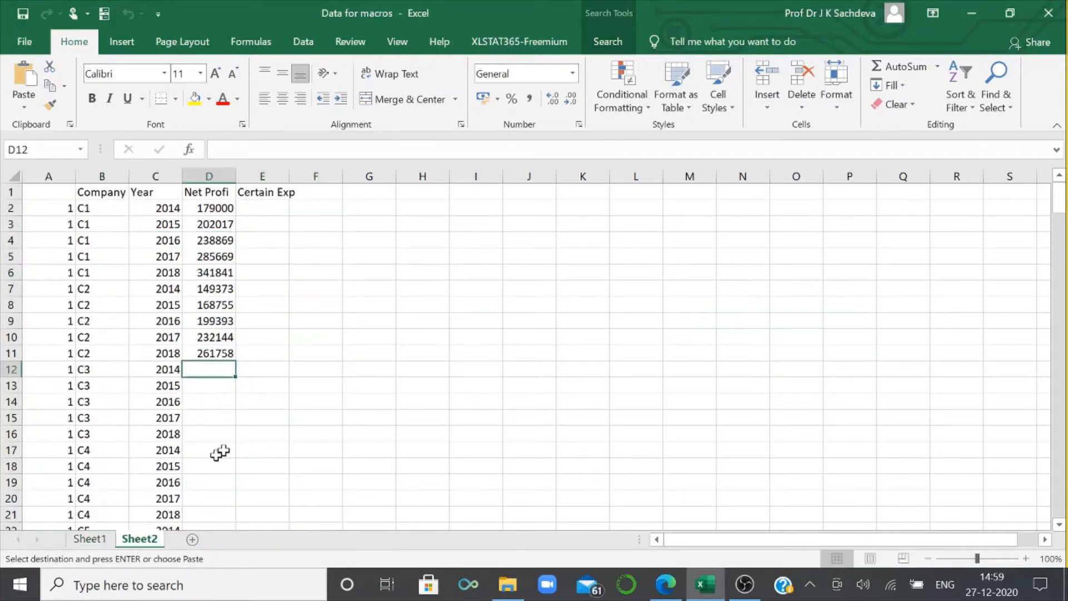
pyautogui.click(82, 542)
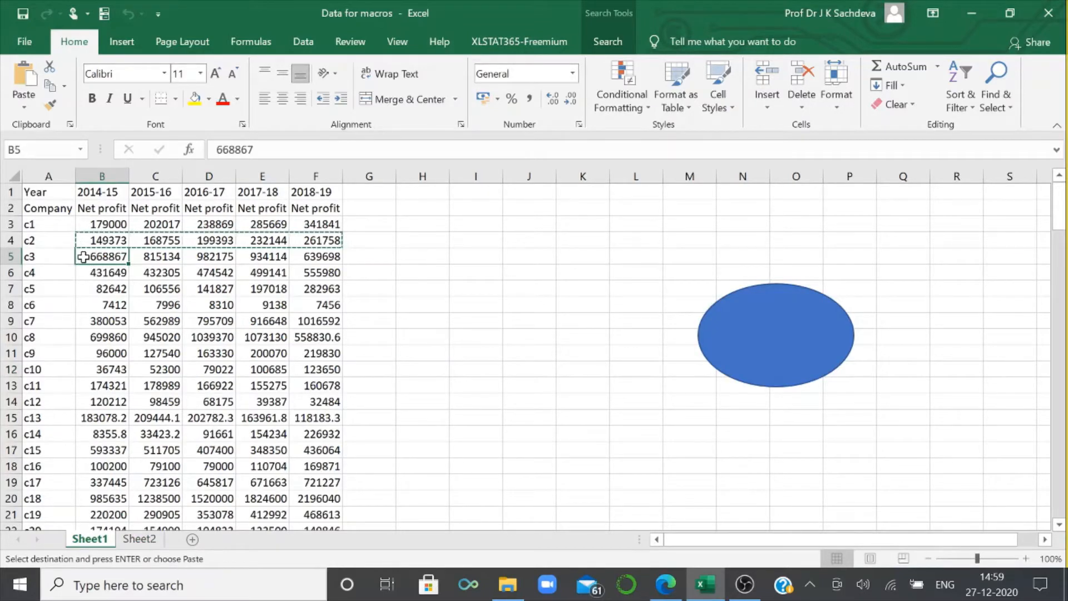
# Transpose c3's net profits from B5:F5 with the oval's macro, and check the pasted values on Sheet2
pyautogui.moveTo(89, 256); pyautogui.dragTo(330, 257)
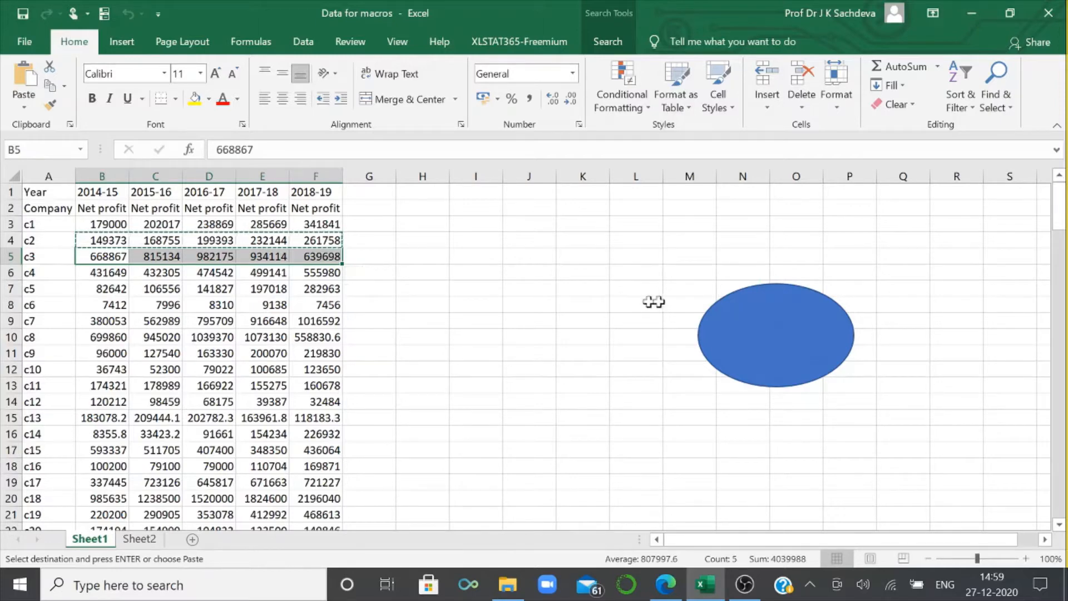
pyautogui.click(774, 333)
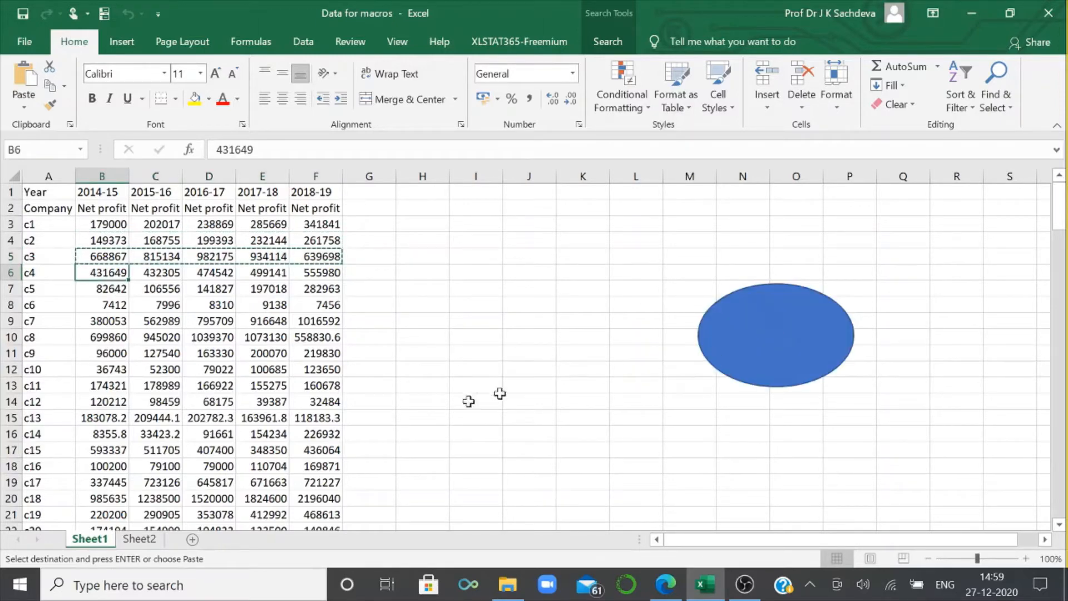
pyautogui.click(126, 544)
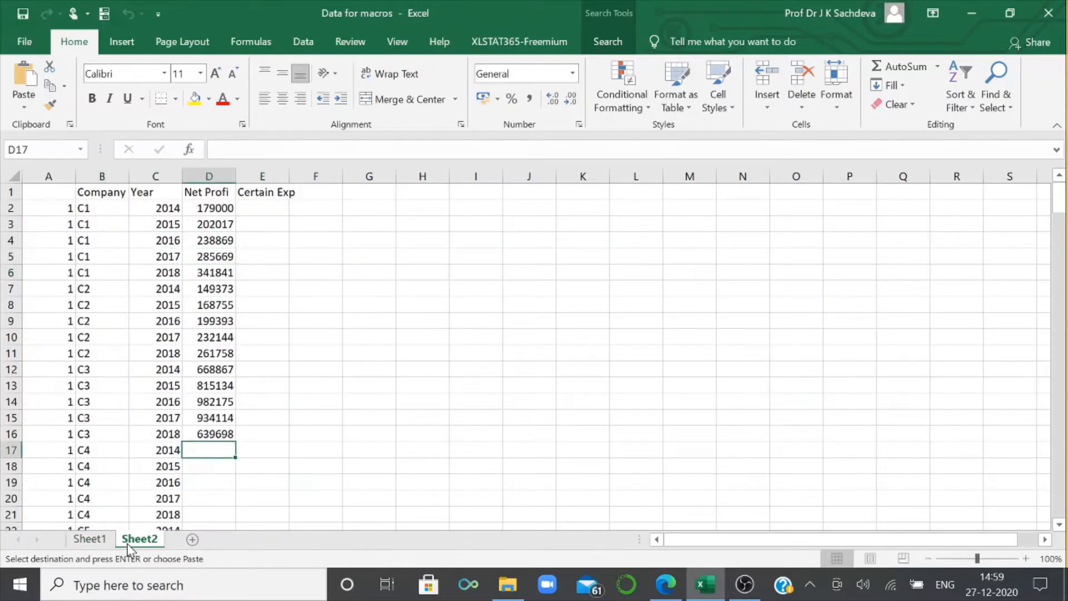
pyautogui.click(89, 539)
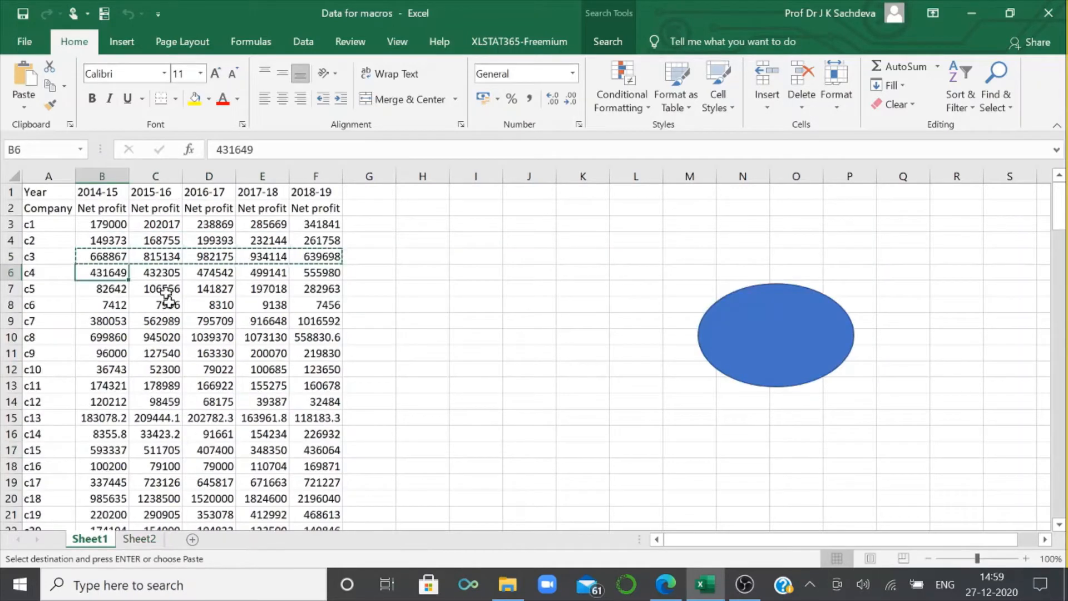
# Run the oval's macro on the net profit rows of c4, c5 and c6, selecting columns B to F each time
pyautogui.moveTo(84, 272); pyautogui.dragTo(310, 271)
pyautogui.hotkey('ctrl', 'c')
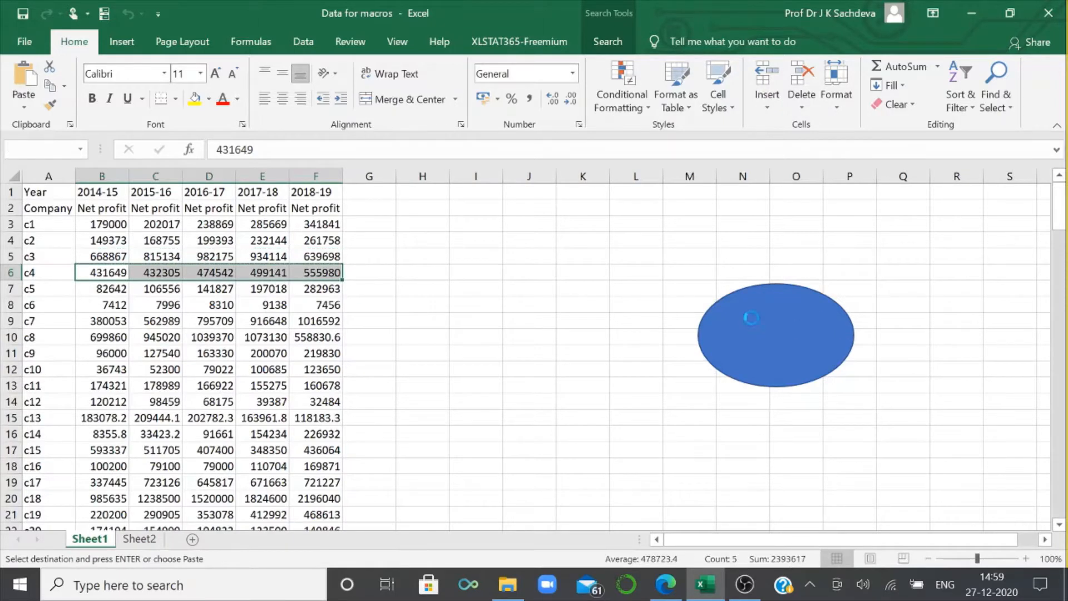
pyautogui.press('Down')
pyautogui.moveTo(88, 287); pyautogui.dragTo(315, 291)
pyautogui.hotkey('ctrl', 'c')
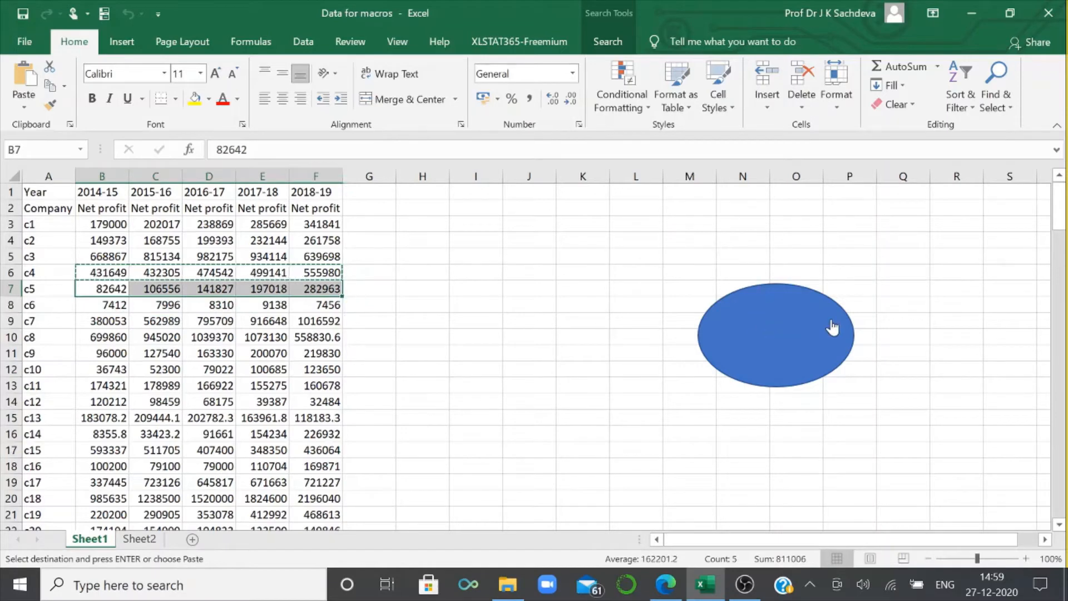
pyautogui.press('Down')
pyautogui.moveTo(88, 307); pyautogui.dragTo(331, 304)
pyautogui.hotkey('ctrl', 'c')
pyautogui.press('Down')
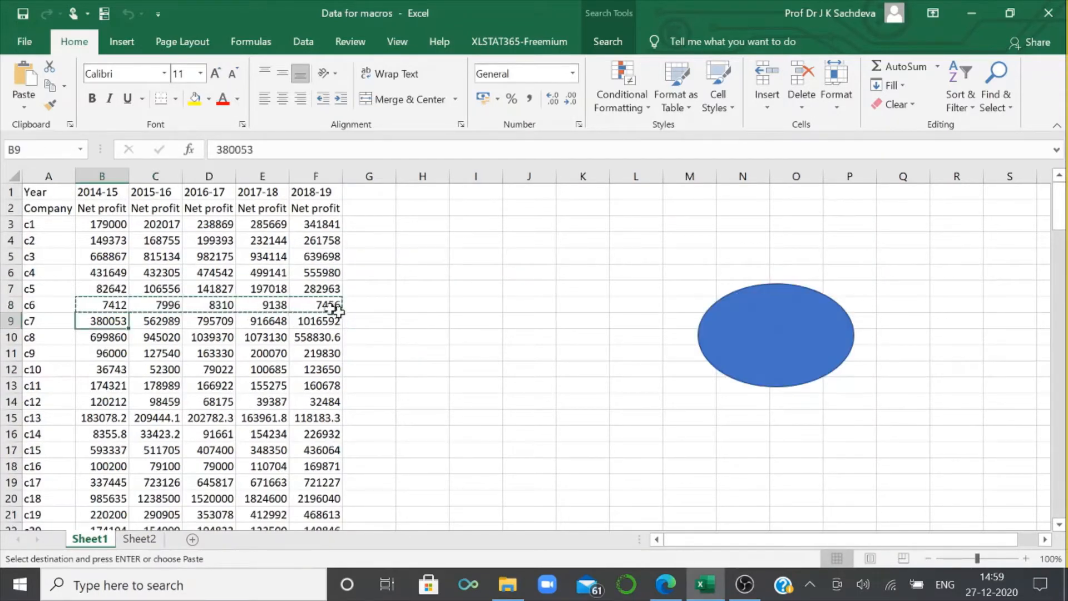
# Run the oval's macro on the net profit rows of c7, c8 and c9, one row at a time
pyautogui.moveTo(91, 320); pyautogui.dragTo(331, 319)
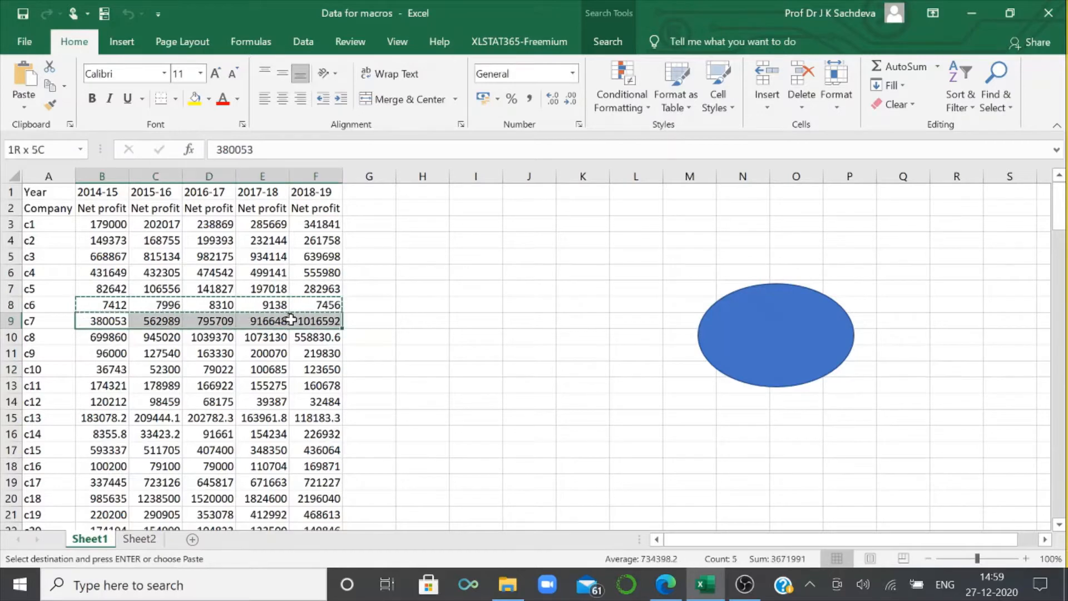
pyautogui.hotkey('ctrl', 'c')
pyautogui.press('Down')
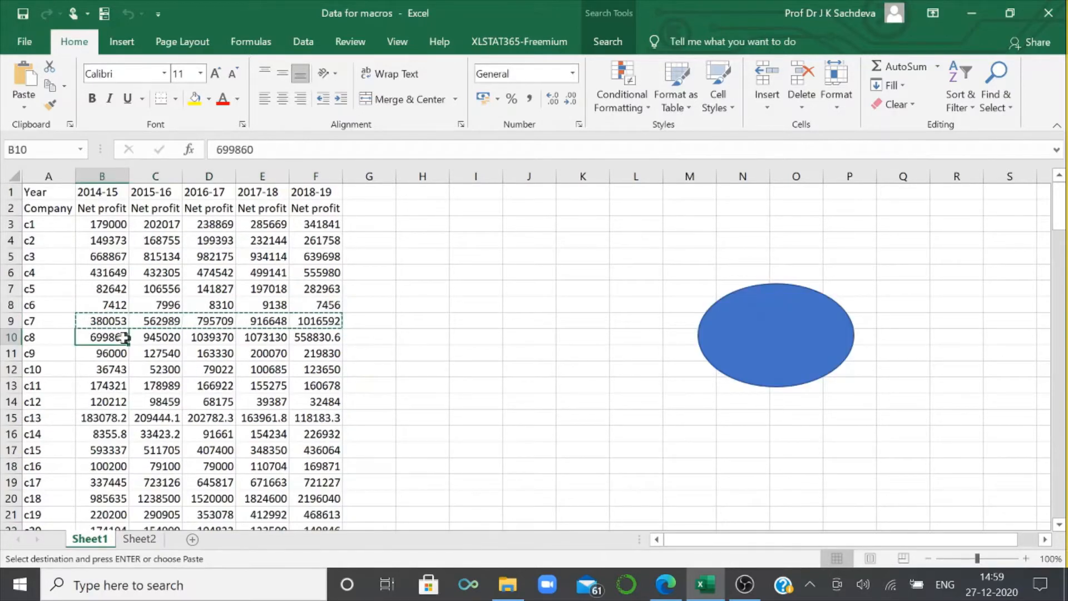
pyautogui.moveTo(110, 337); pyautogui.dragTo(317, 339)
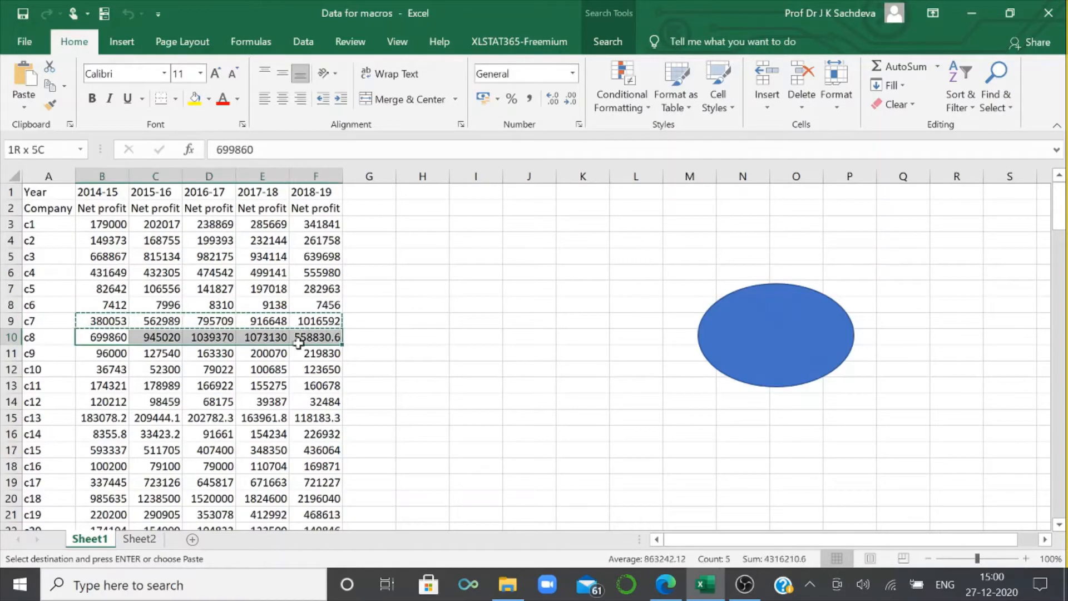
pyautogui.click(743, 336)
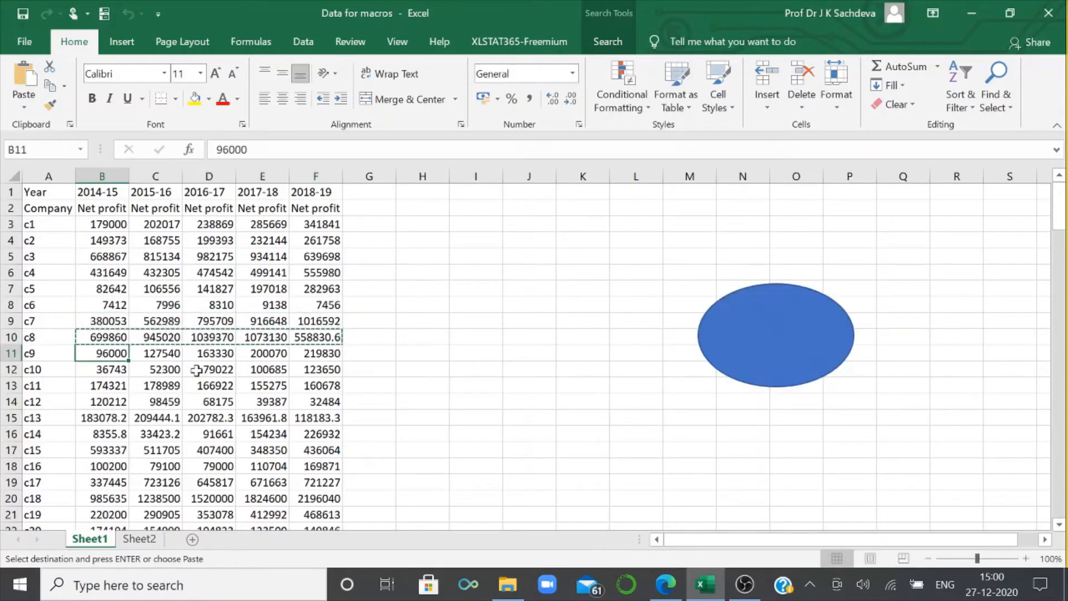
pyautogui.moveTo(100, 353); pyautogui.dragTo(339, 357)
pyautogui.click(753, 351)
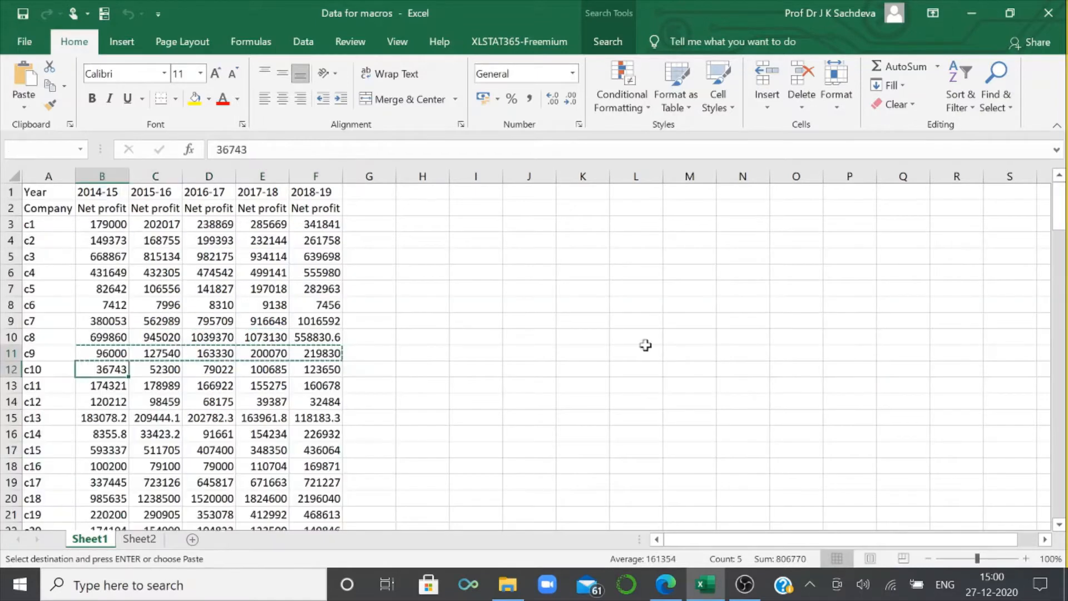
# Run the oval's macro on the net profit rows of c10, c11 and c12, one row at a time
pyautogui.moveTo(91, 369); pyautogui.dragTo(309, 369)
pyautogui.click(828, 319)
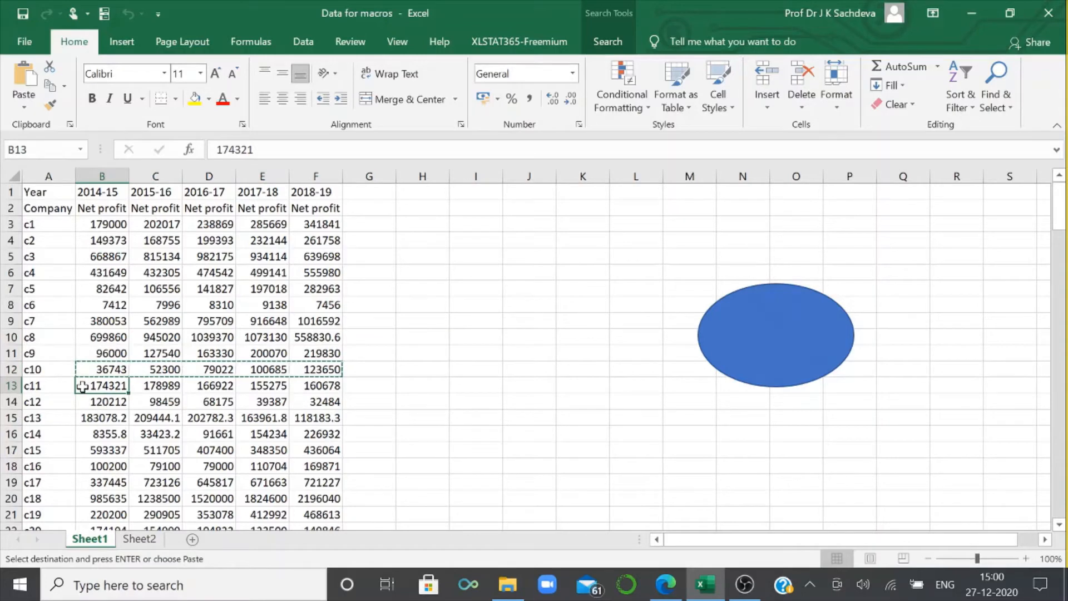
pyautogui.moveTo(82, 386); pyautogui.dragTo(314, 385)
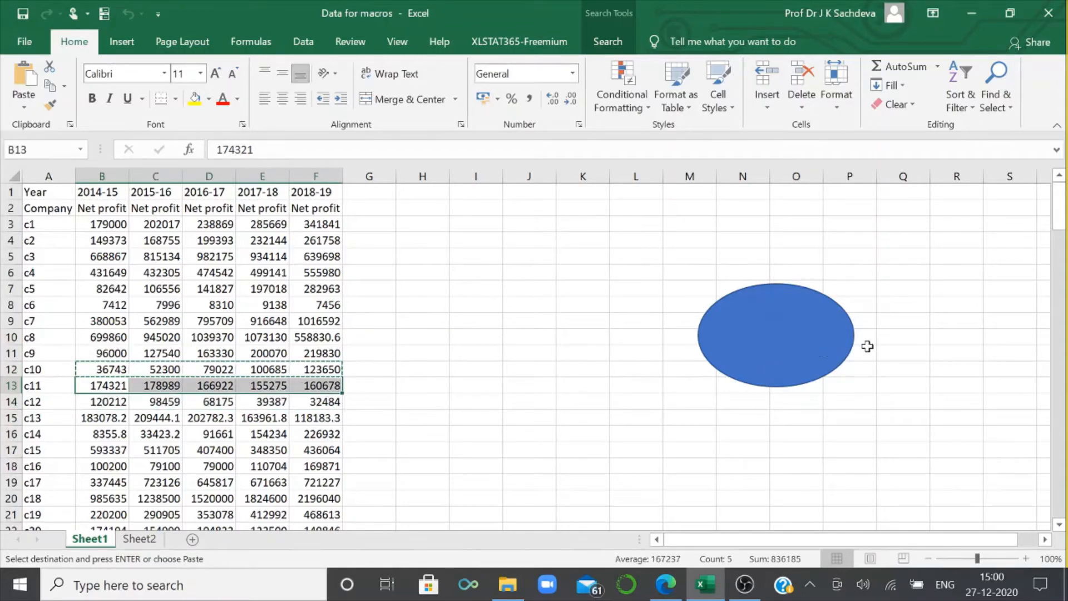
pyautogui.click(797, 349)
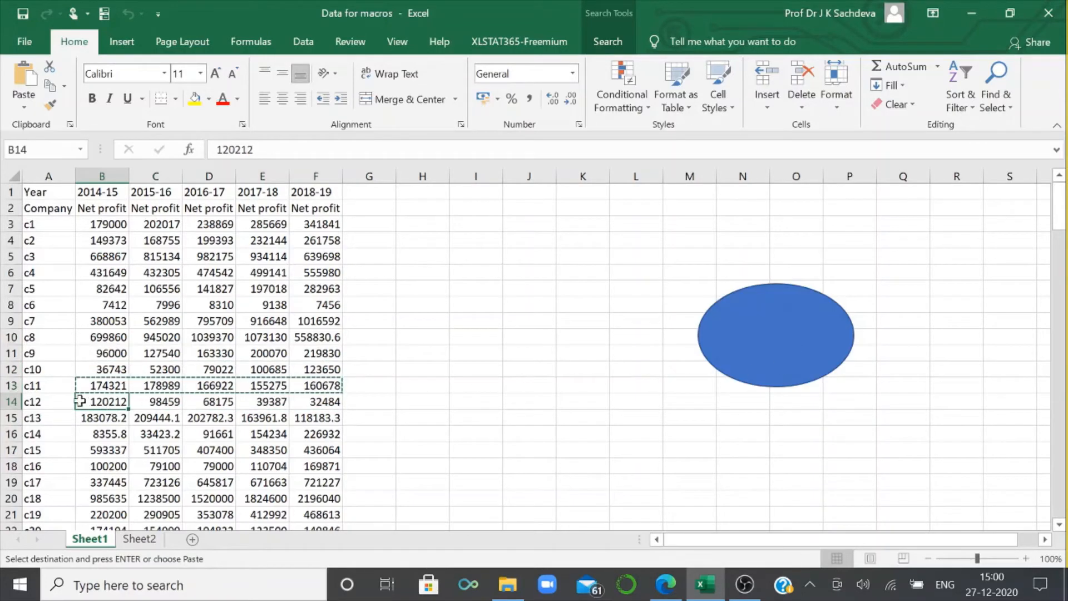
pyautogui.moveTo(80, 400); pyautogui.dragTo(320, 401)
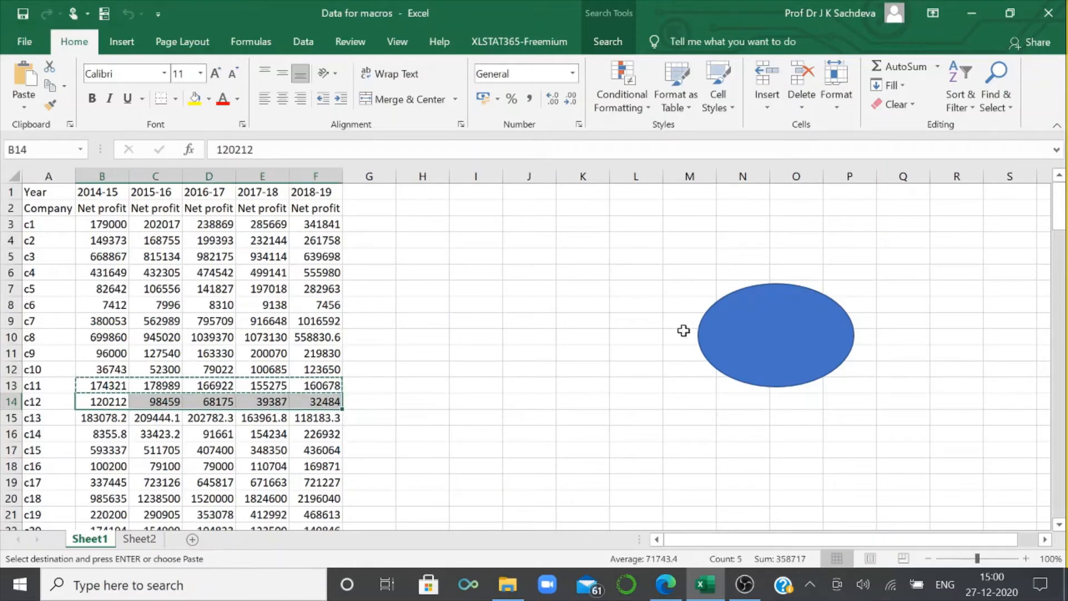
pyautogui.click(728, 344)
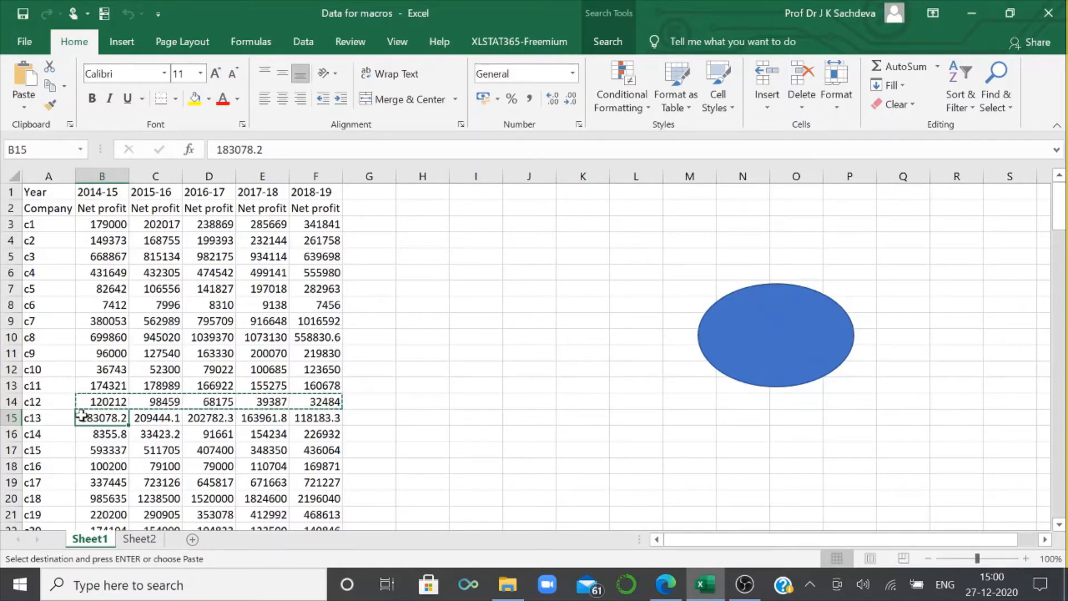
# Run the oval's macro on the net profit rows of c13 and c14 to transpose them into Sheet2
pyautogui.moveTo(82, 416); pyautogui.dragTo(322, 418)
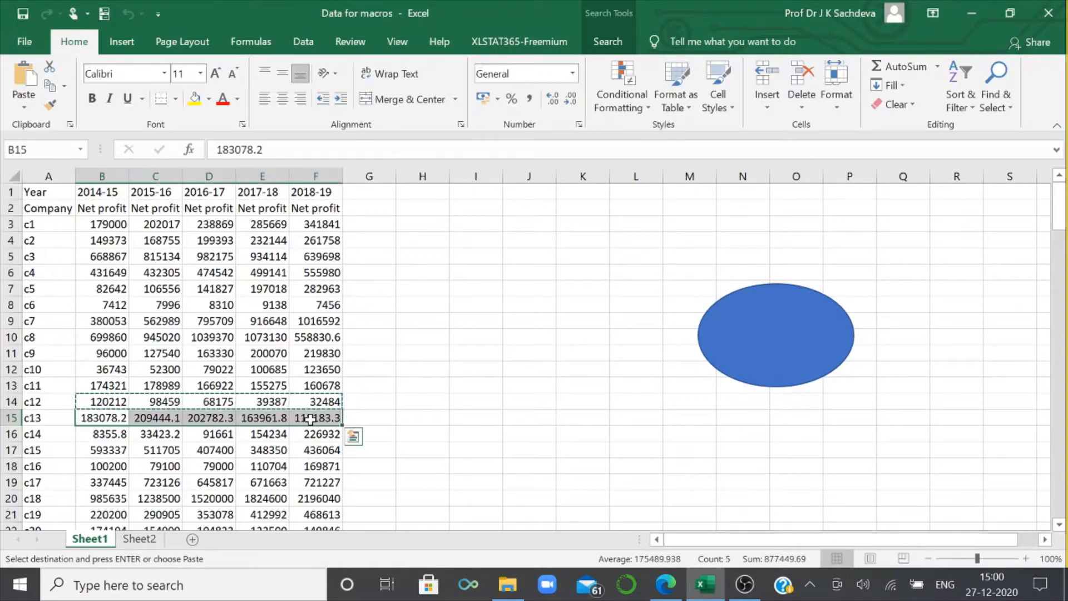
pyautogui.click(726, 381)
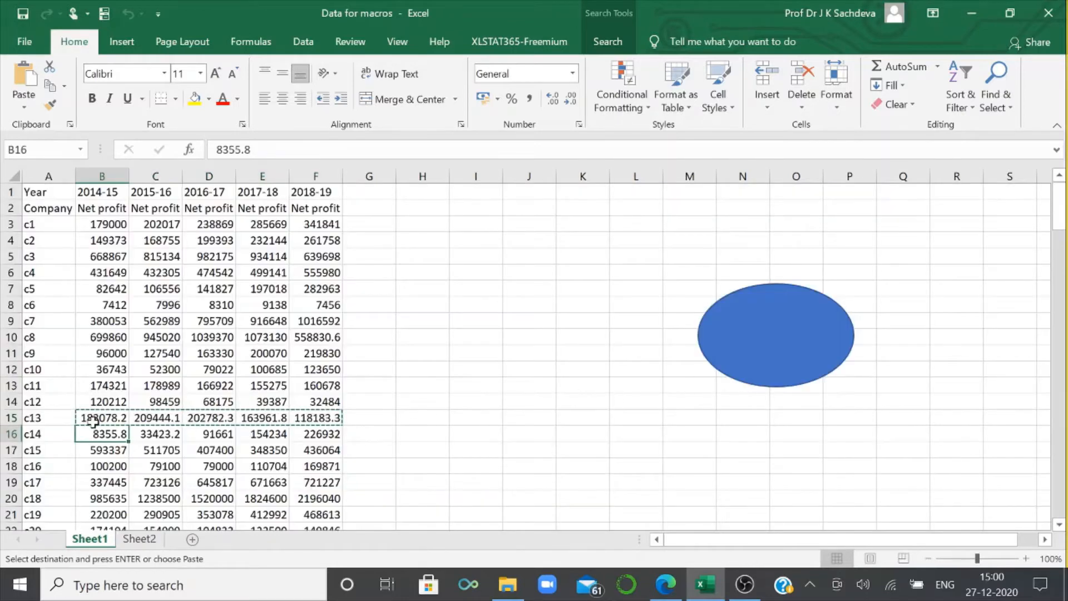
pyautogui.moveTo(144, 432); pyautogui.dragTo(331, 434)
pyautogui.click(749, 336)
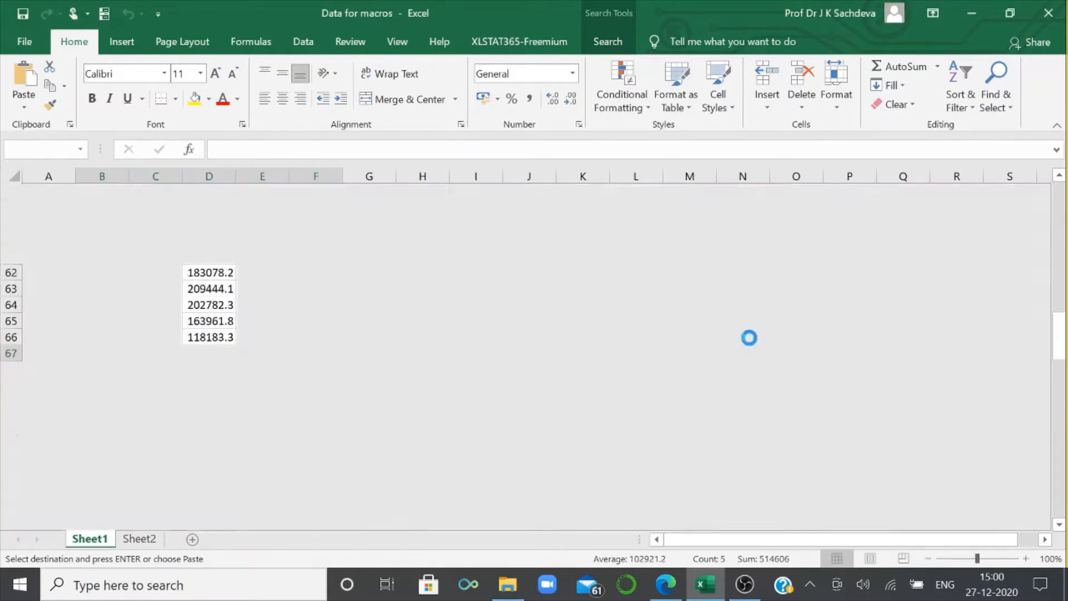
# Review the transposed net profits in column D of Sheet2 against the company and year labels
pyautogui.click(143, 539)
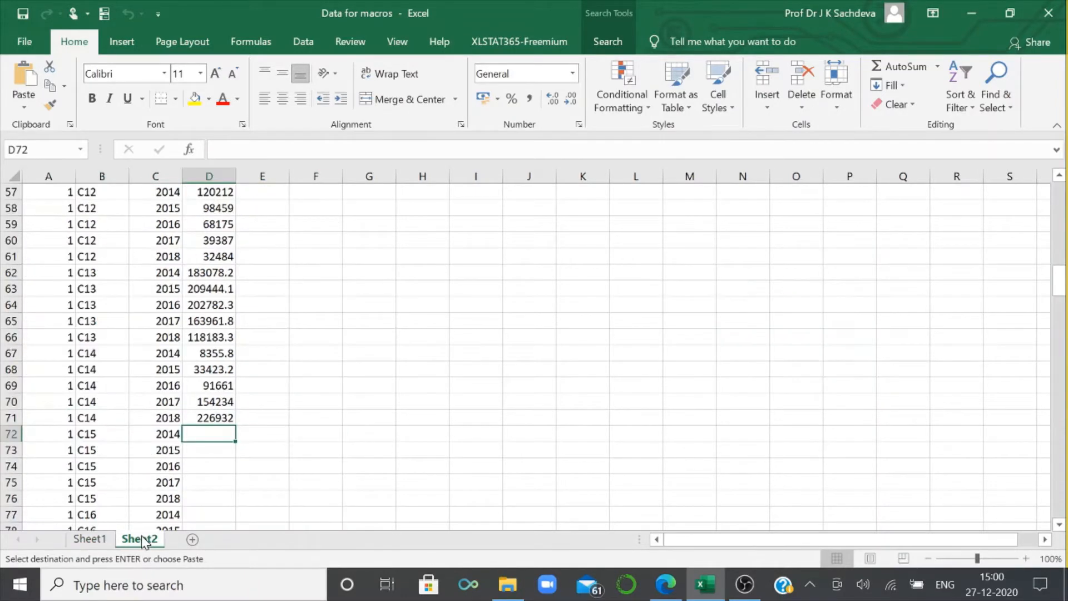
pyautogui.scroll(11, 260, 413)
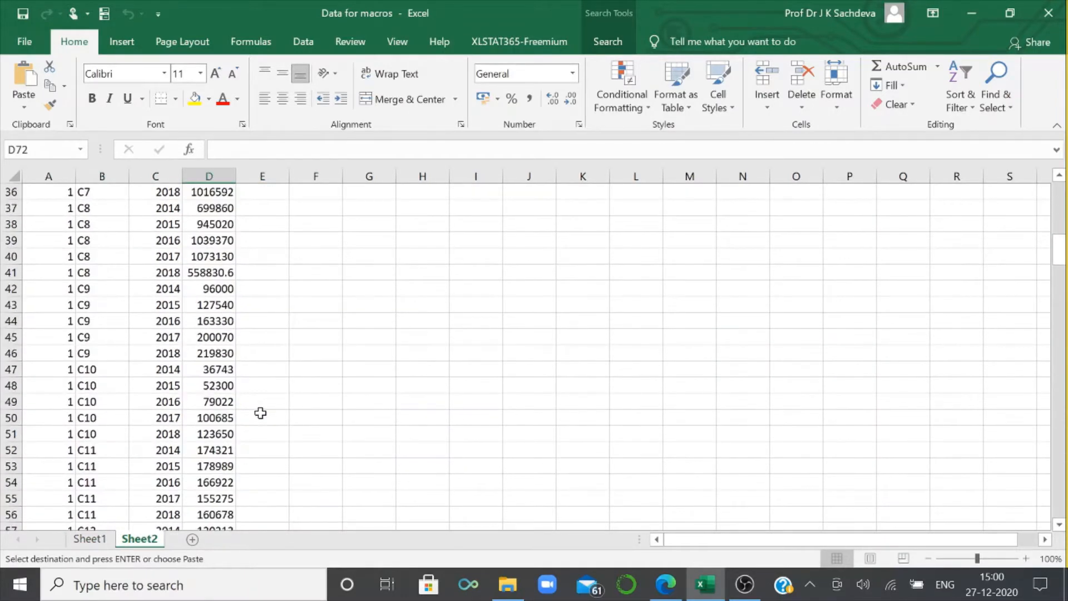
pyautogui.scroll(4, 260, 412)
pyautogui.scroll(-20, 260, 413)
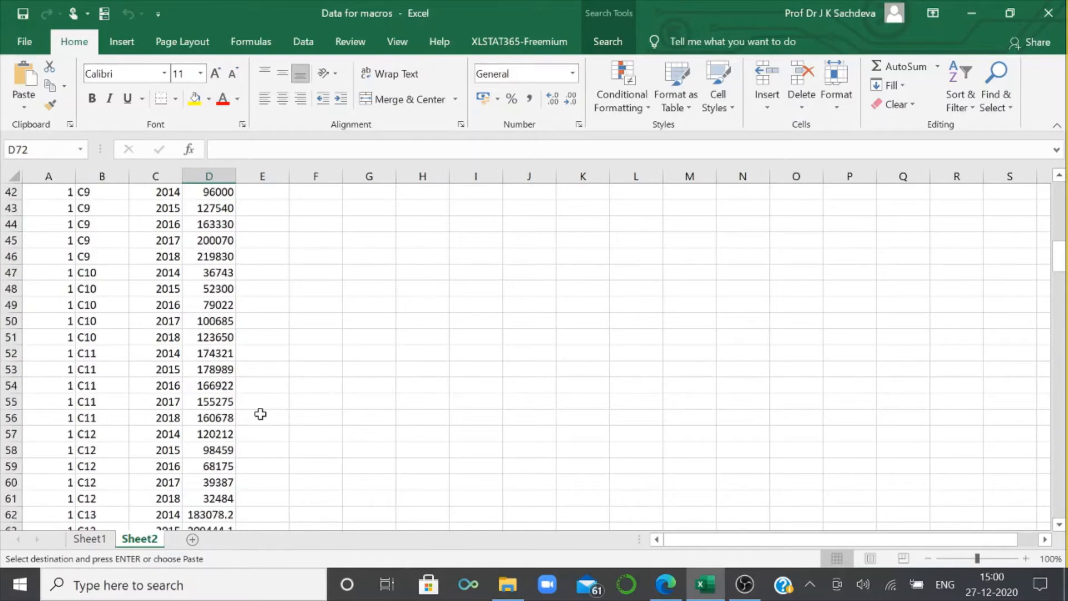
pyautogui.scroll(7, 260, 413)
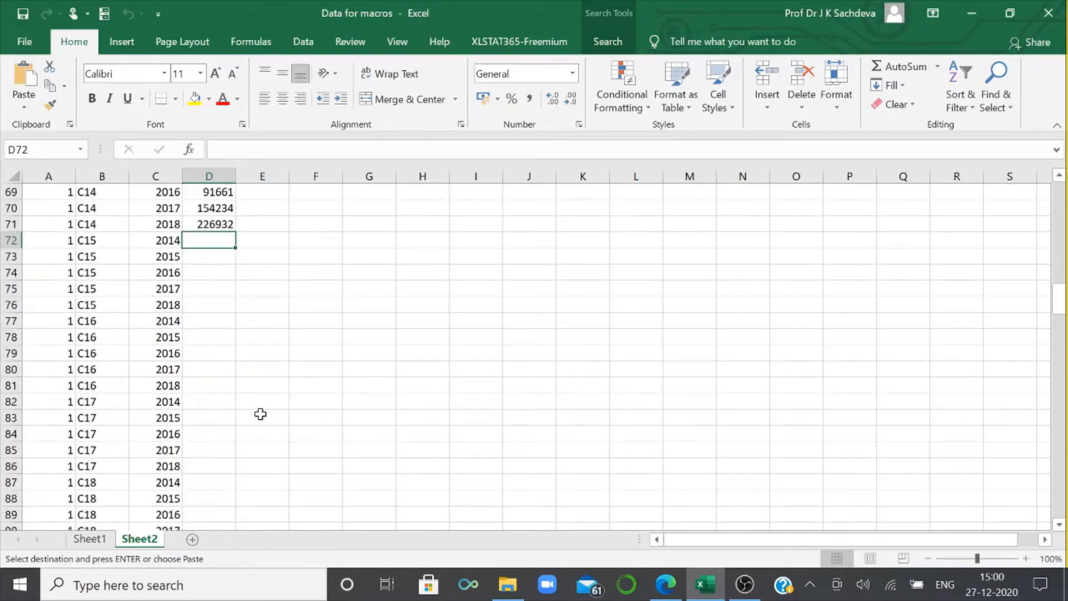
pyautogui.scroll(2, 260, 413)
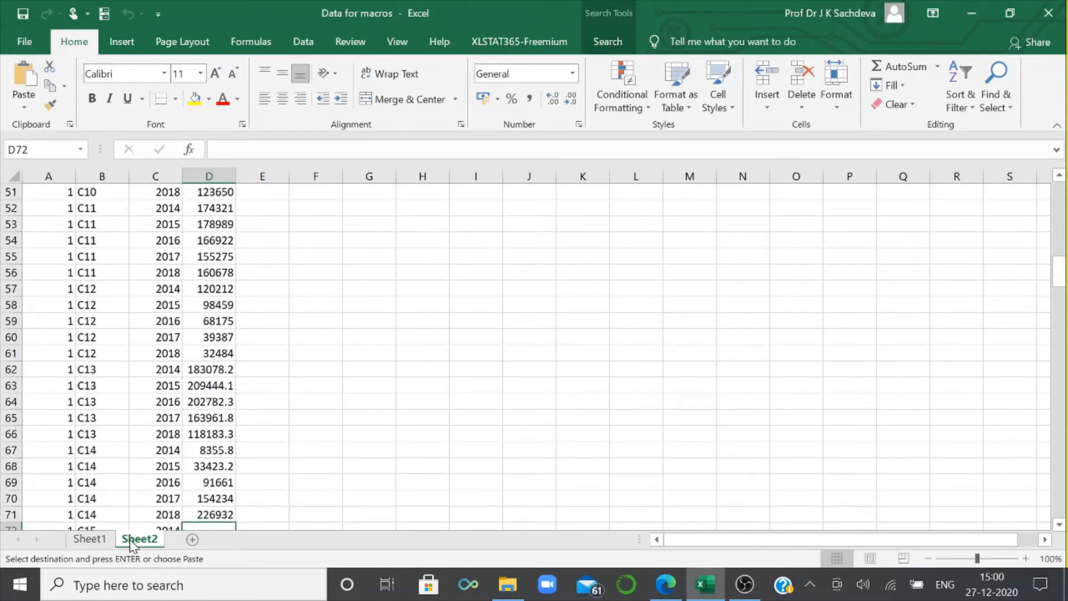
# Transpose c15's net profits from B17:F17 on Sheet1 into Sheet2 with the oval's macro
pyautogui.click(85, 540)
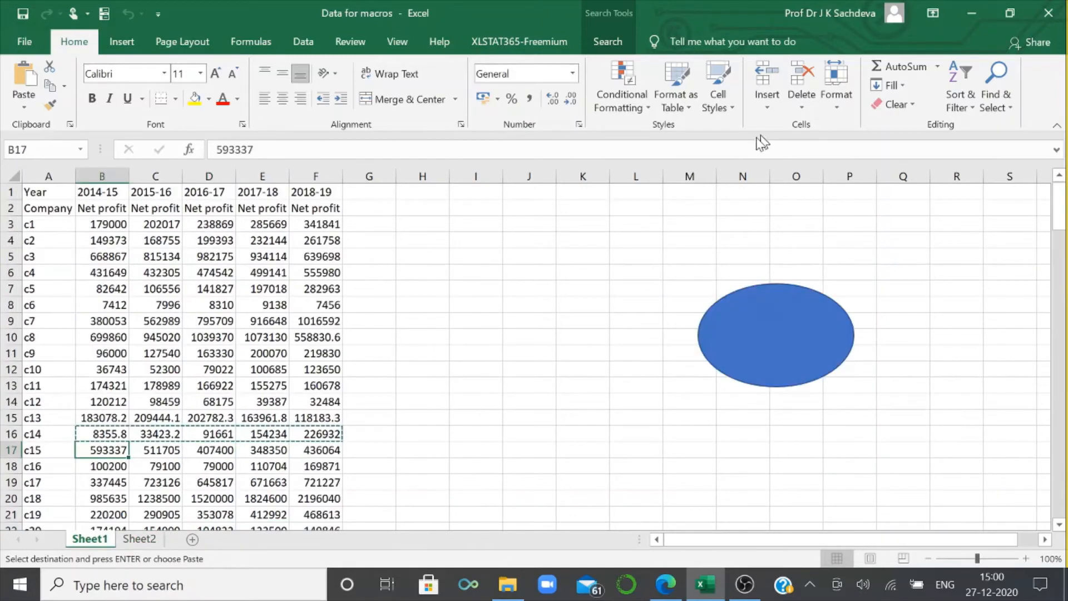
pyautogui.scroll(-2, 276, 312)
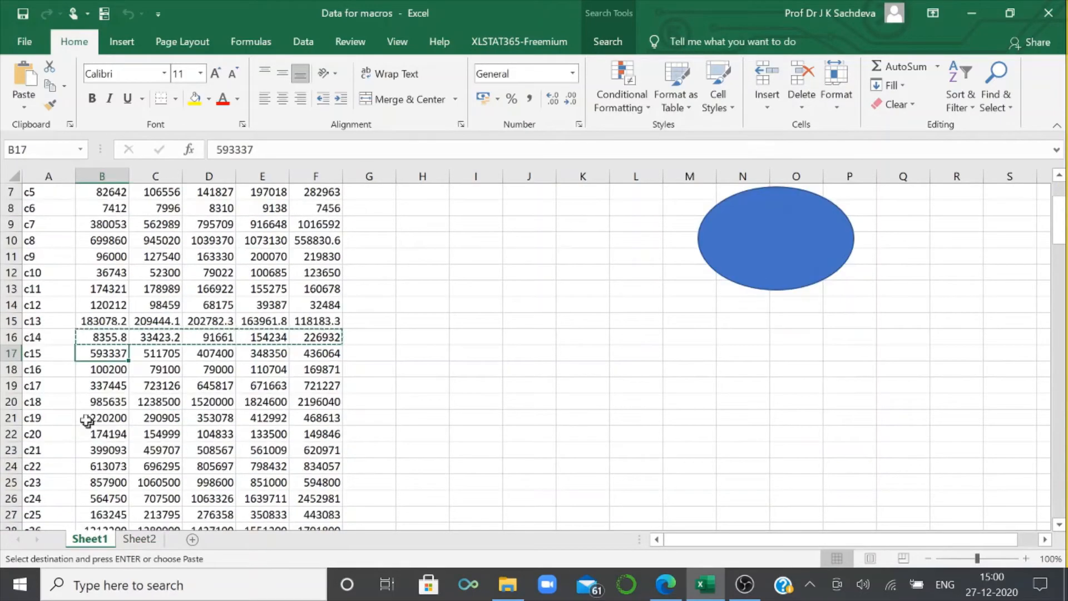
pyautogui.moveTo(90, 356); pyautogui.dragTo(325, 354)
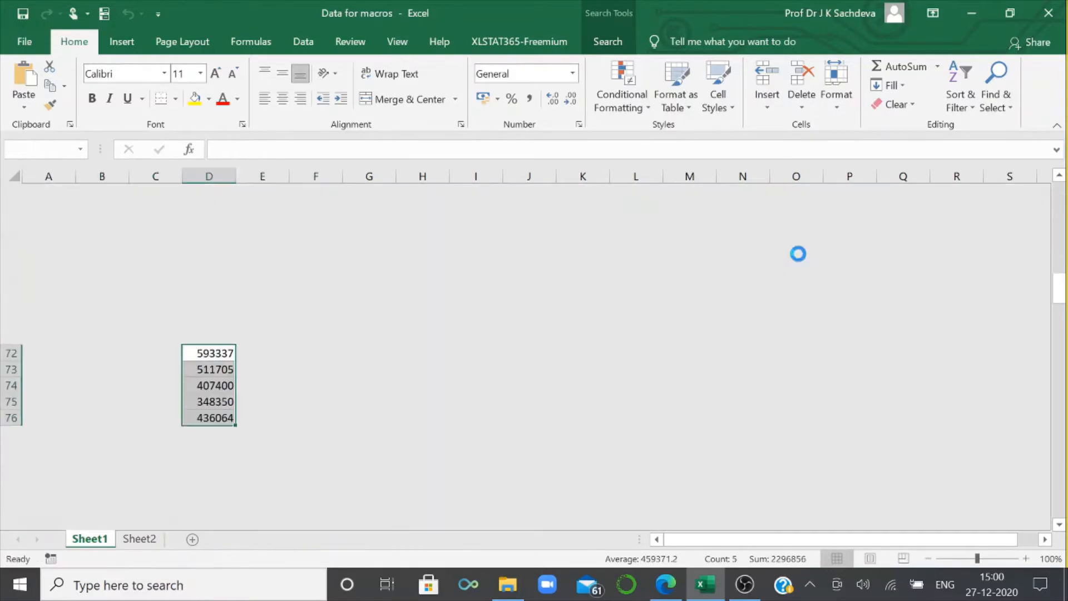
pyautogui.press('Down')
# Select c1's Actual Spent values in B52:F52 of Sheet1's expense table, and switch to Sheet2
pyautogui.scroll(-4, 151, 448)
pyautogui.scroll(-9, 151, 448)
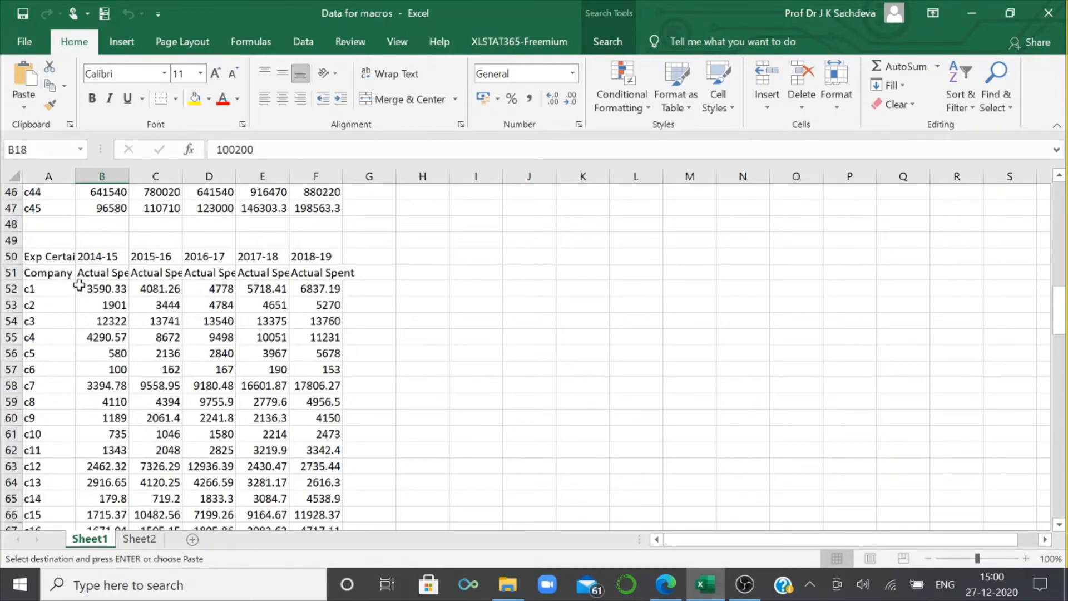
pyautogui.moveTo(75, 287); pyautogui.dragTo(318, 290)
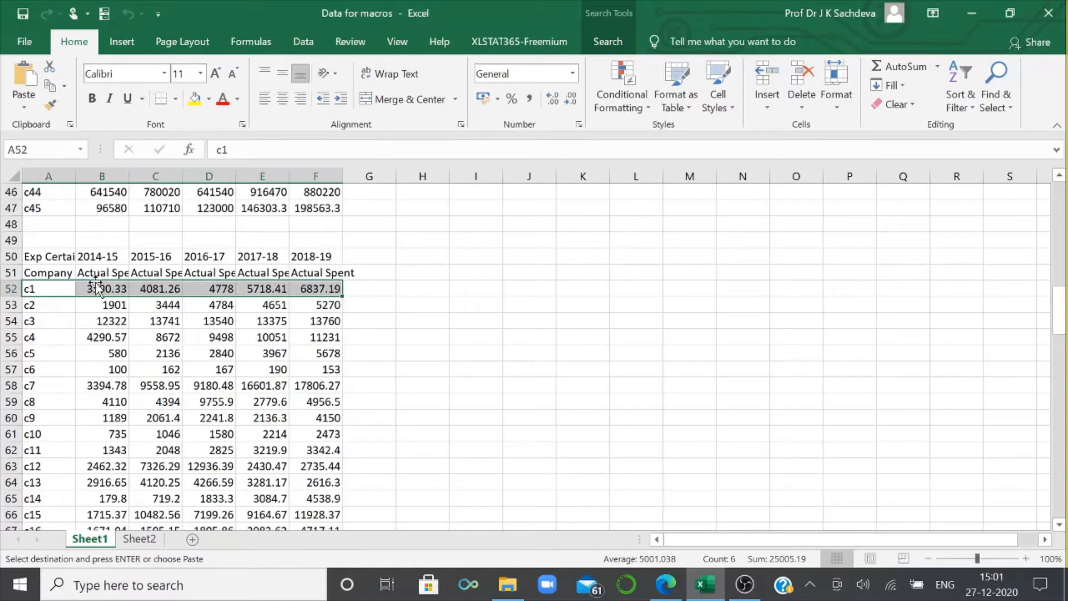
pyautogui.moveTo(95, 285); pyautogui.dragTo(326, 290)
pyautogui.click(139, 538)
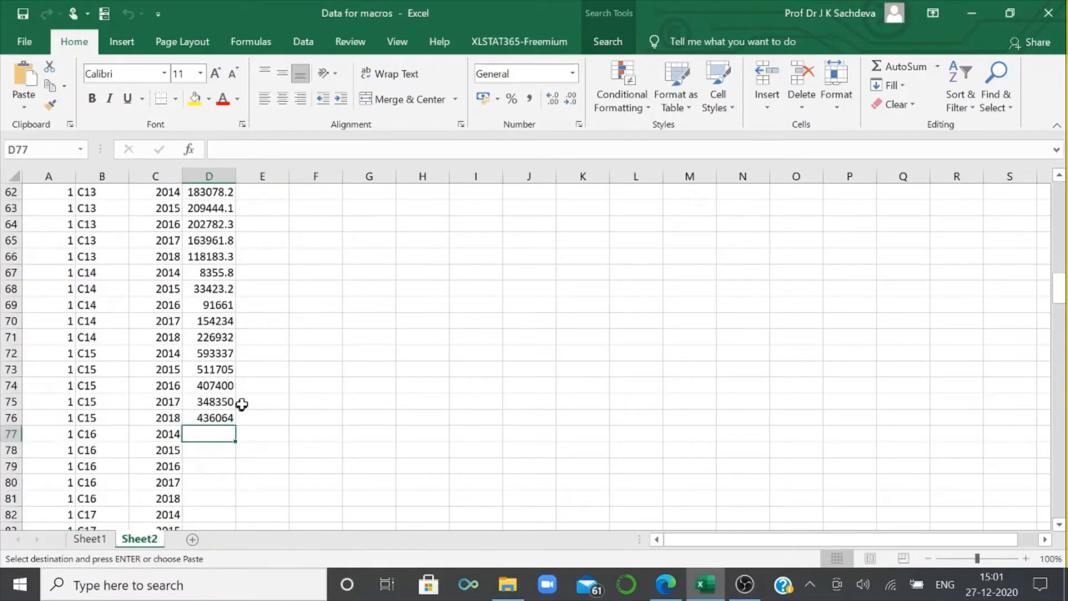
# Select E2 on Sheet2, the first cell under the Certain Exp heading, as the macro's paste destination
pyautogui.scroll(-7, 243, 405)
pyautogui.scroll(20, 243, 406)
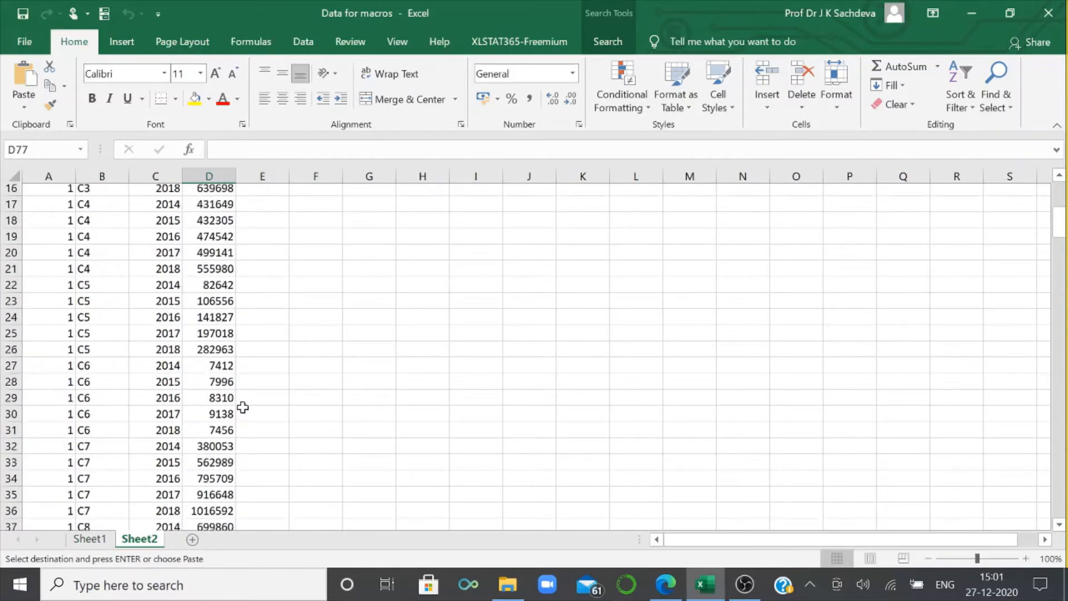
pyautogui.click(268, 207)
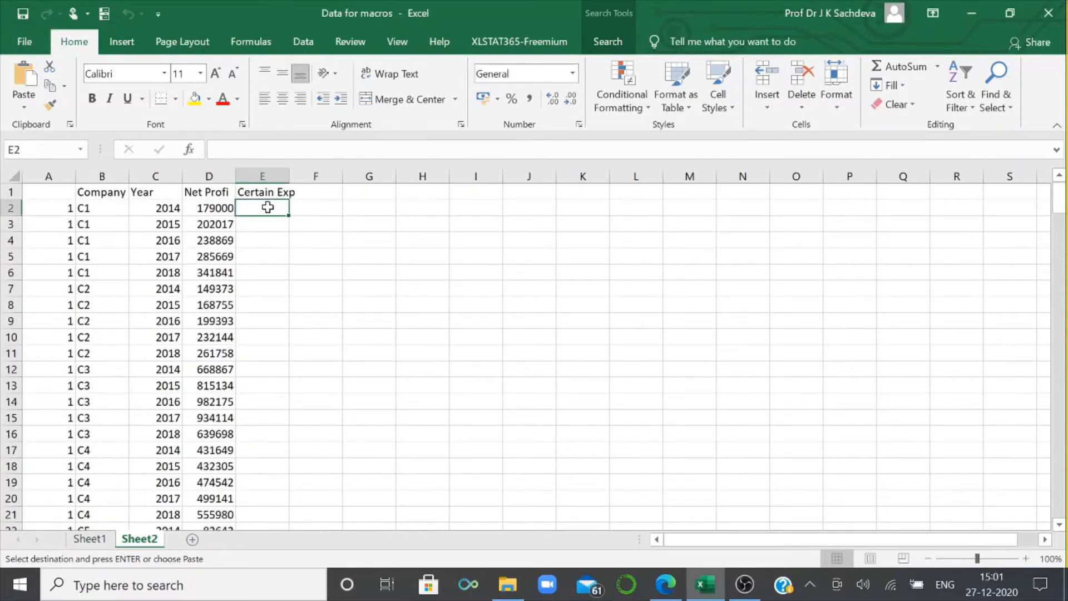
# Move the oval macro button on Sheet1 down beside the expense table, around columns M to P and rows 50 to 56
pyautogui.click(98, 545)
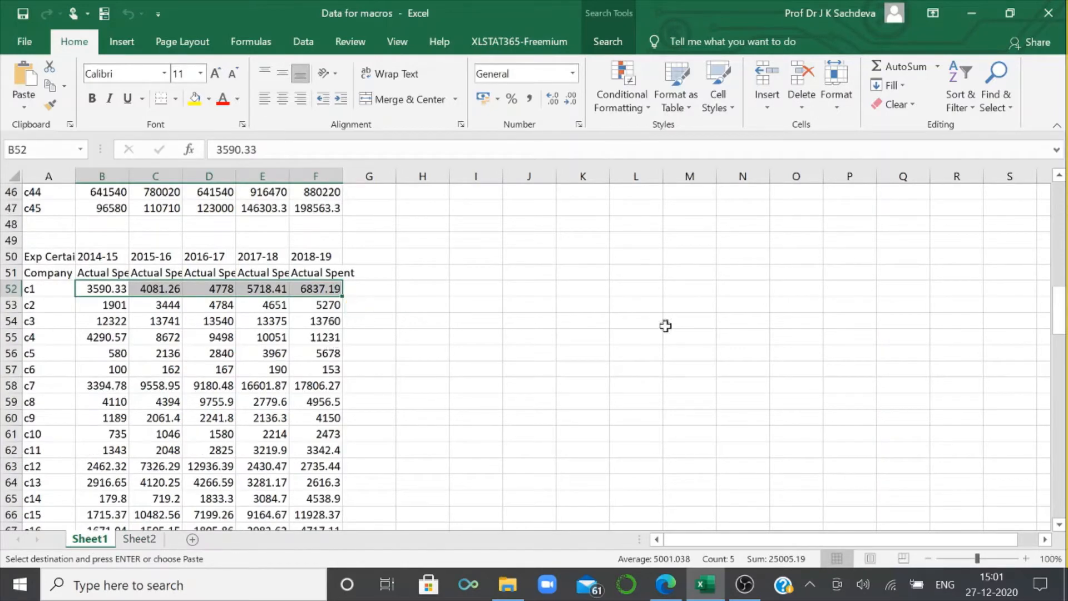
pyautogui.scroll(13, 666, 333)
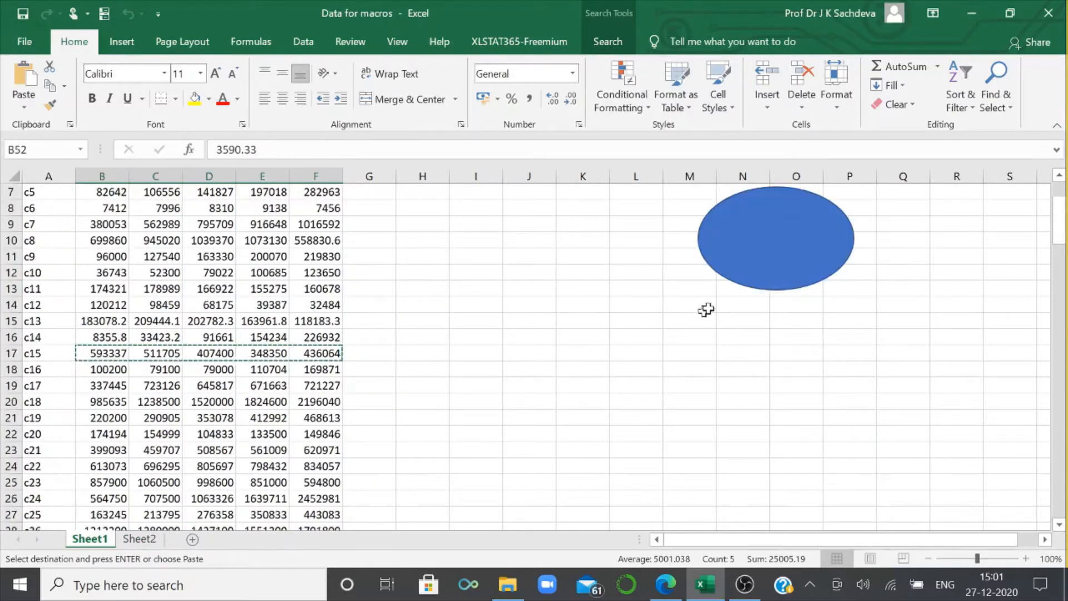
pyautogui.scroll(-9, 562, 414)
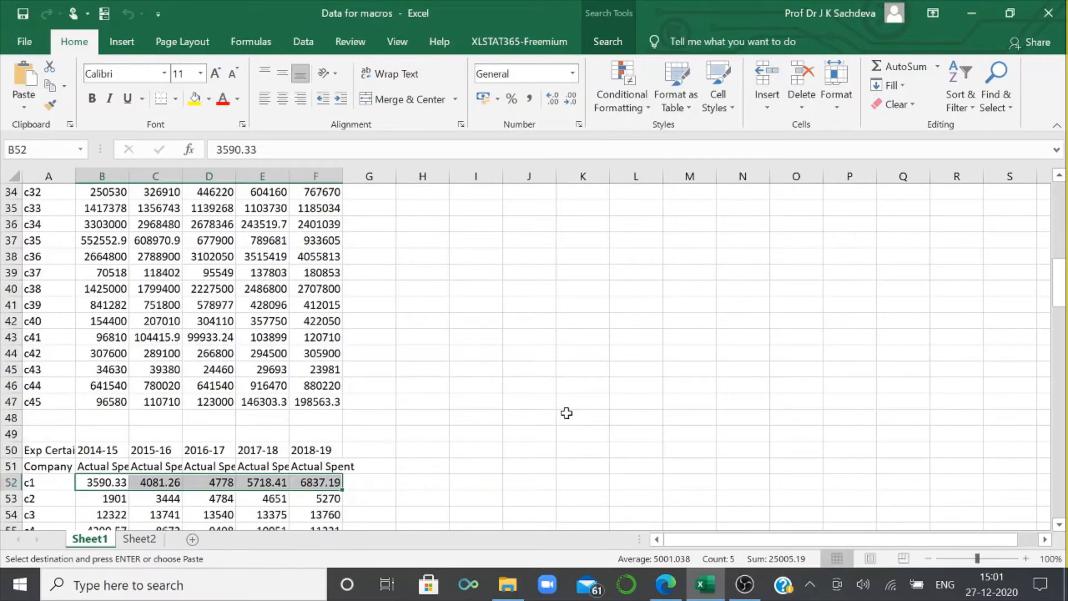
pyautogui.scroll(11, 567, 413)
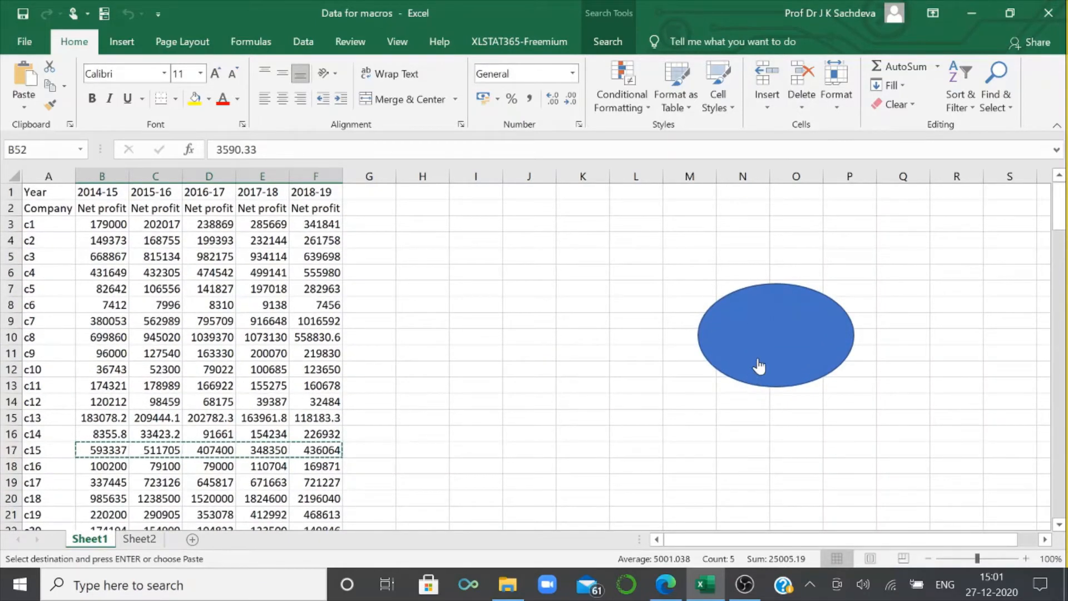
pyautogui.rightClick(758, 369)
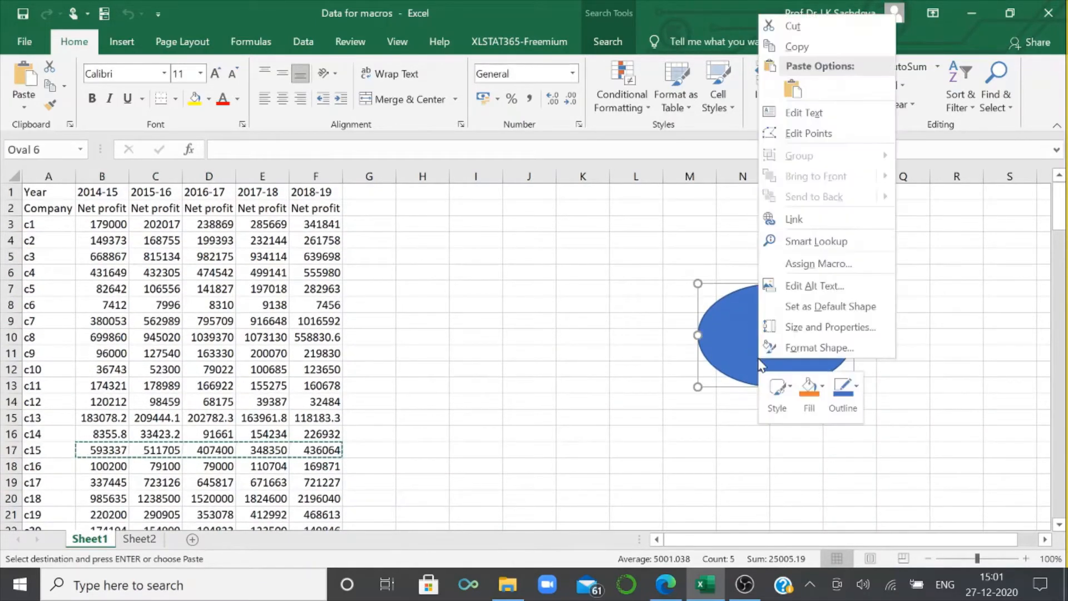
pyautogui.click(714, 373)
pyautogui.moveTo(735, 378); pyautogui.dragTo(749, 420)
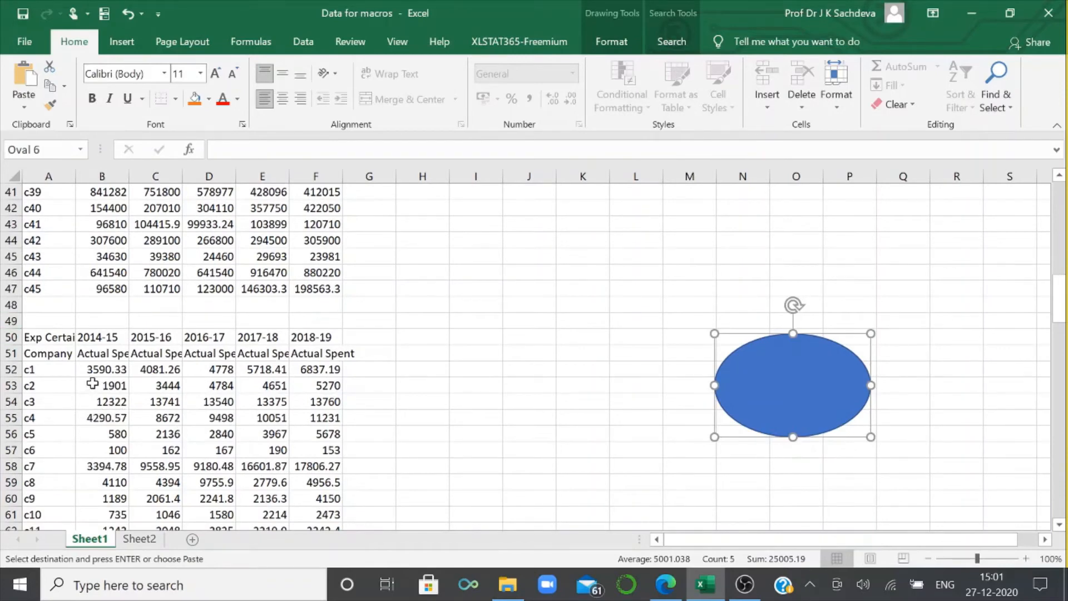
# Transpose c1's Actual Spent values from B52:F52 on Sheet1 into Sheet2's Certain Exp column from E2, using the oval's macro
pyautogui.moveTo(86, 370); pyautogui.dragTo(328, 369)
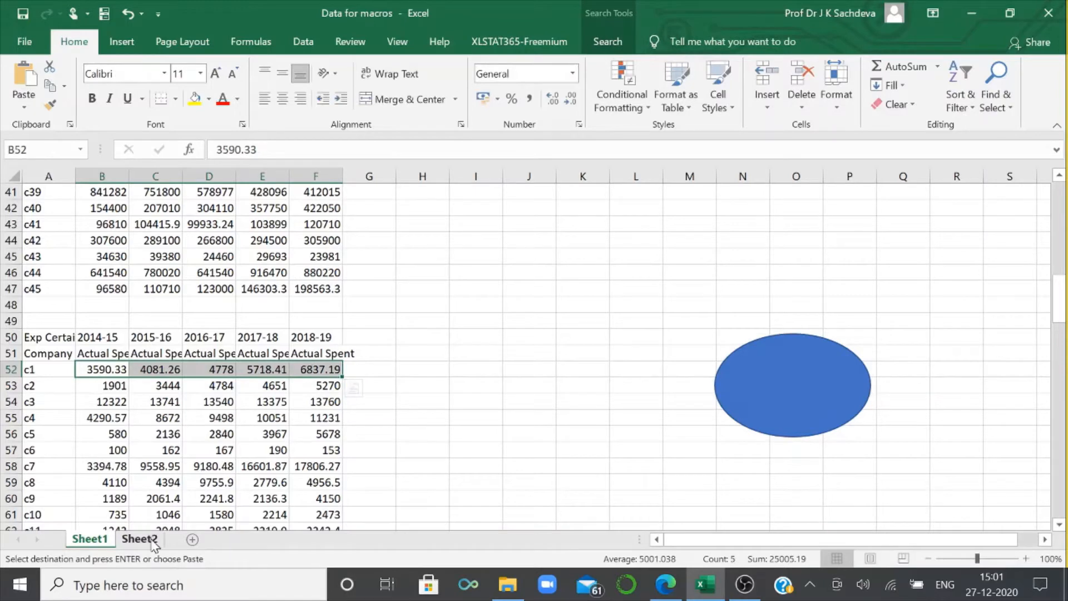
pyautogui.click(139, 538)
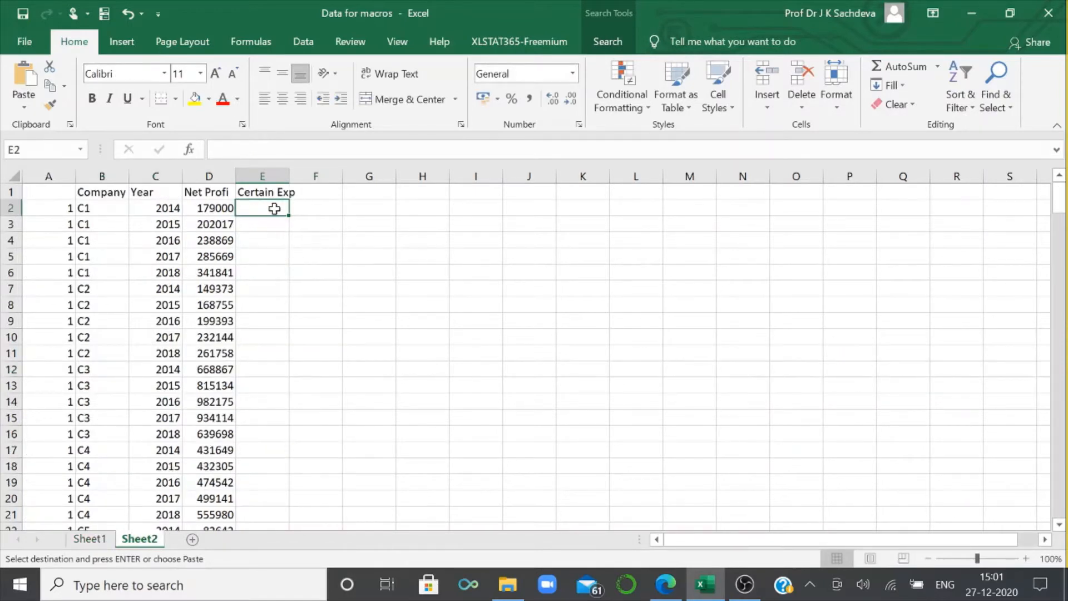
pyautogui.click(84, 538)
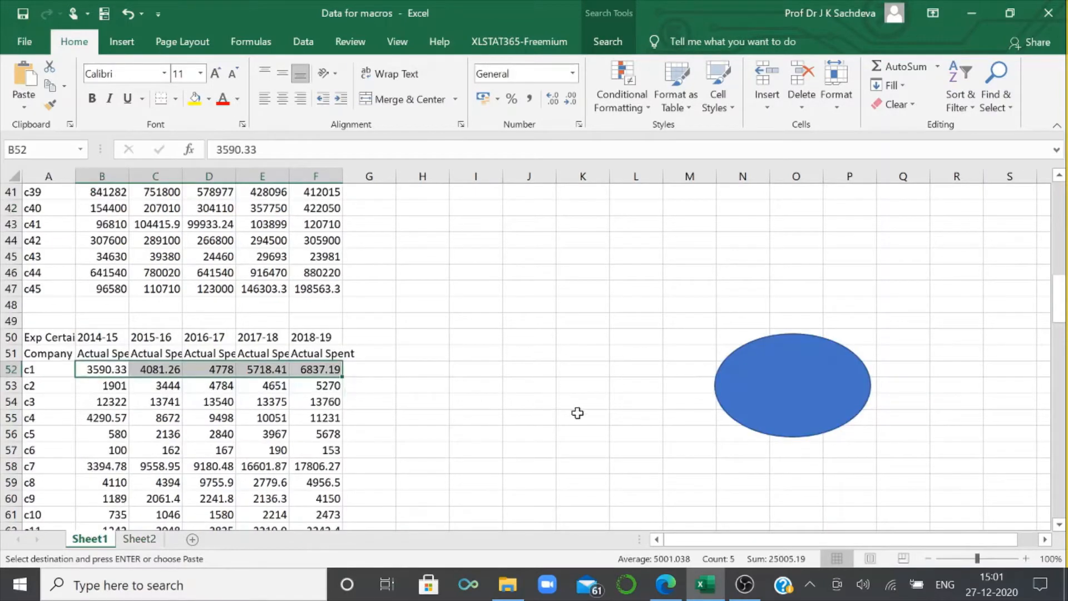
pyautogui.press('Down')
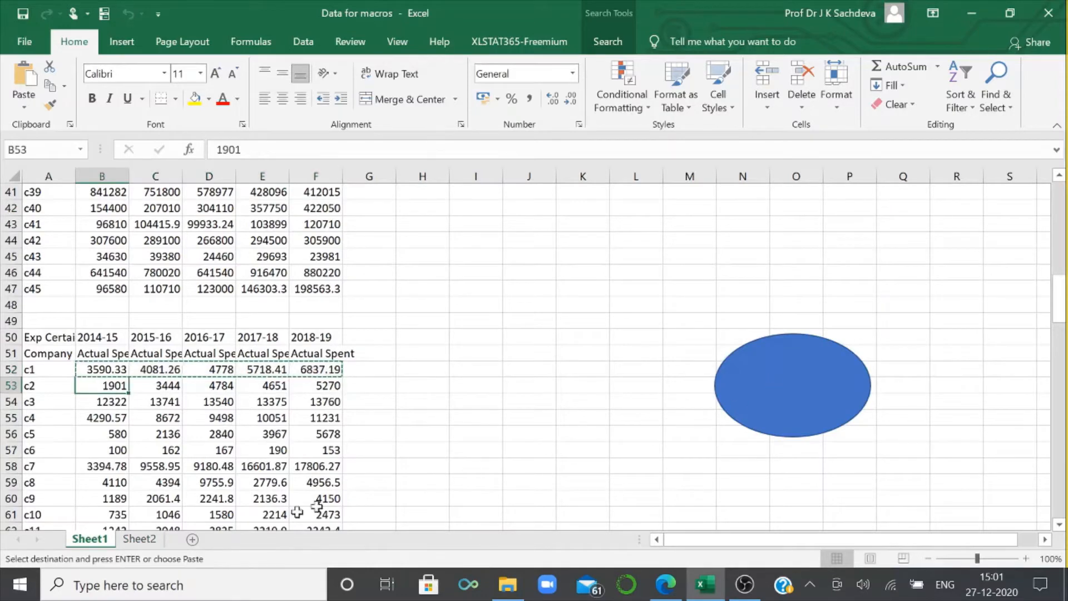
pyautogui.click(139, 538)
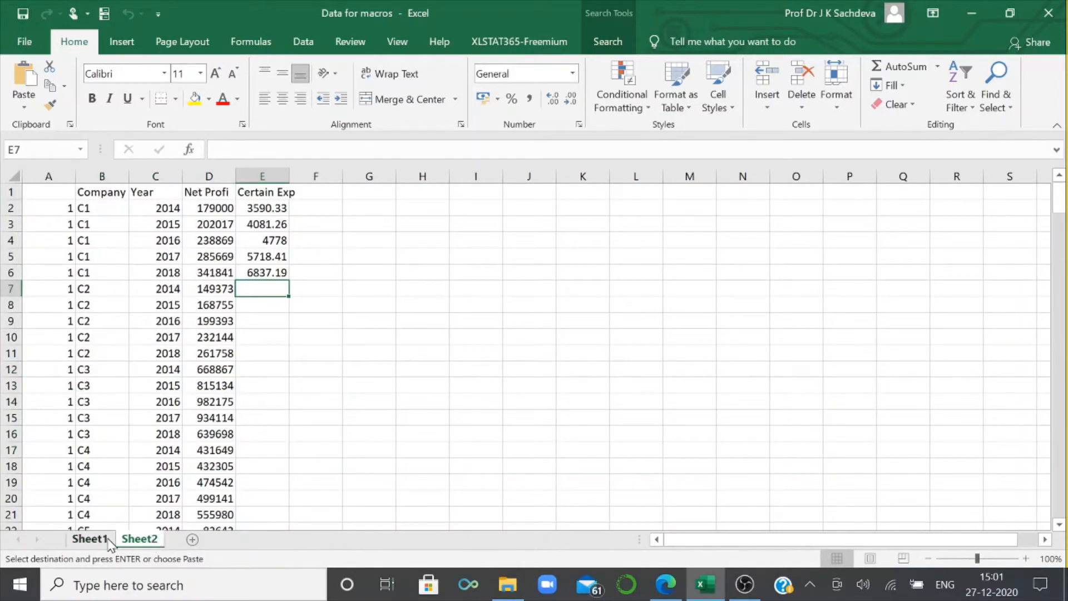
# Run the oval's macro on c2's Actual Spent values in B53:F53 of Sheet1 to transpose them into Sheet2
pyautogui.click(86, 539)
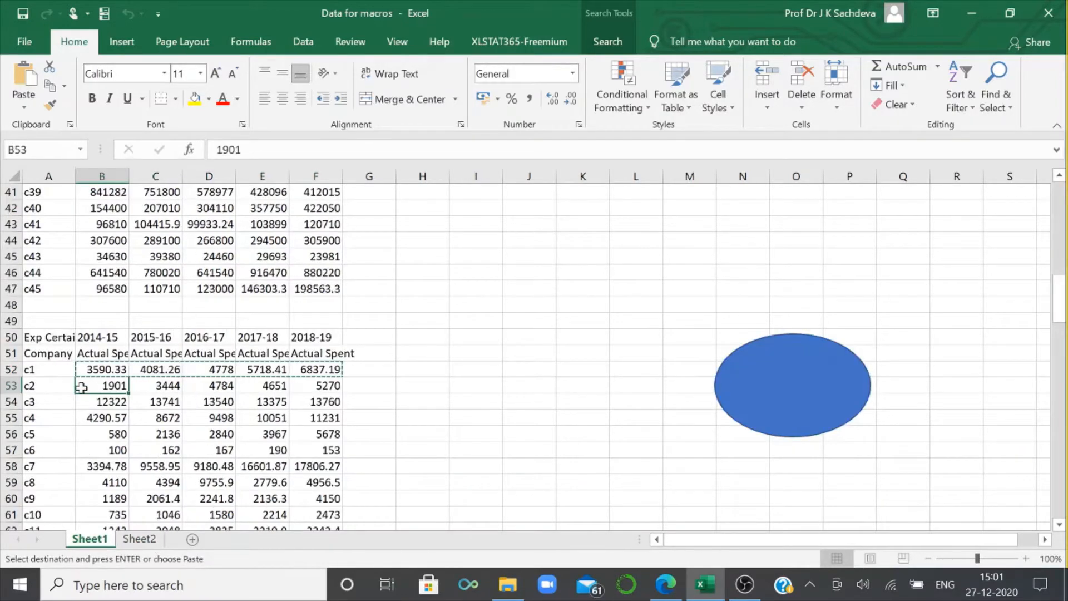
pyautogui.moveTo(82, 388); pyautogui.dragTo(317, 385)
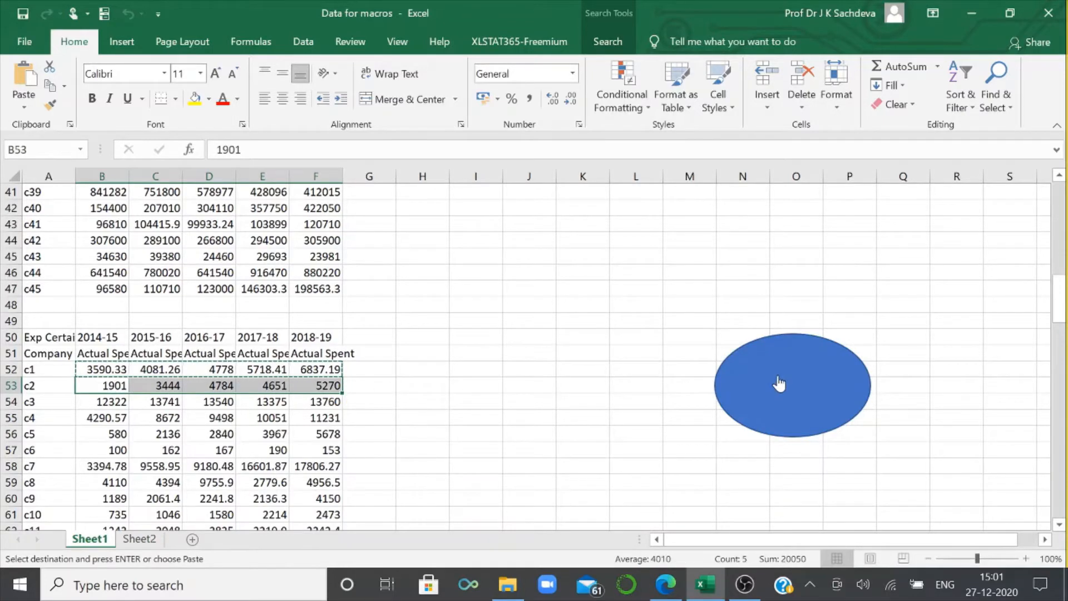
pyautogui.hotkey('ctrl', 'c')
pyautogui.press('Down')
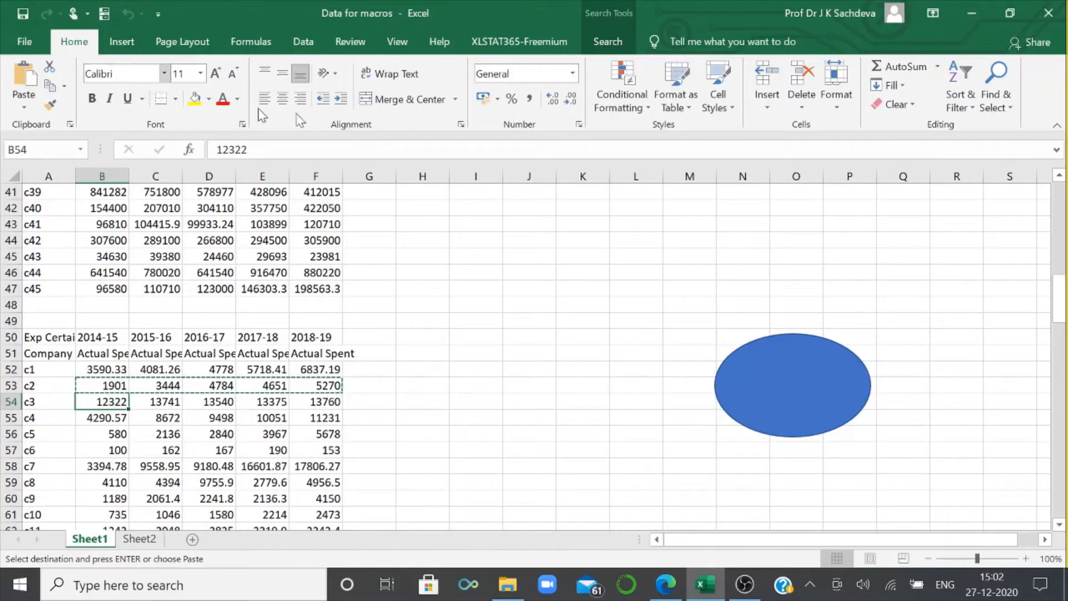
# Delete the oval macro button from Sheet1
pyautogui.rightClick(756, 353)
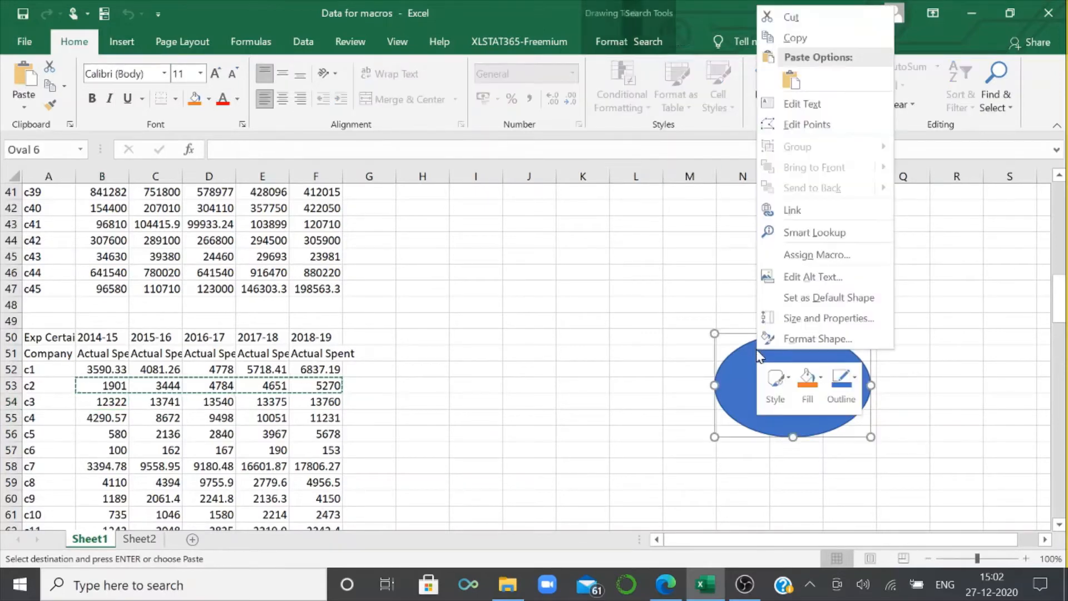
pyautogui.press('Escape')
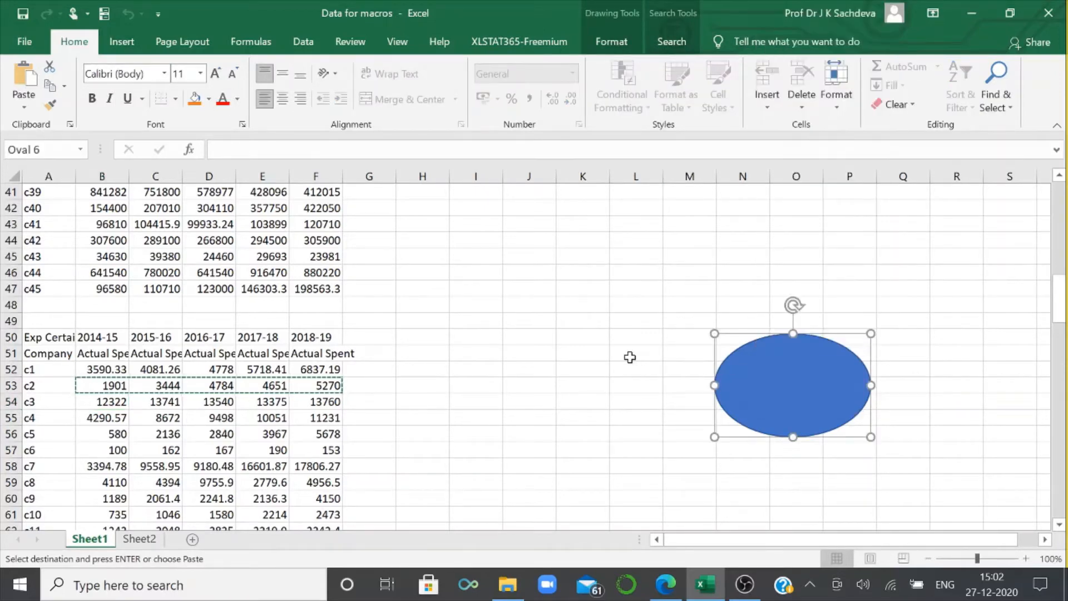
pyautogui.press('Delete')
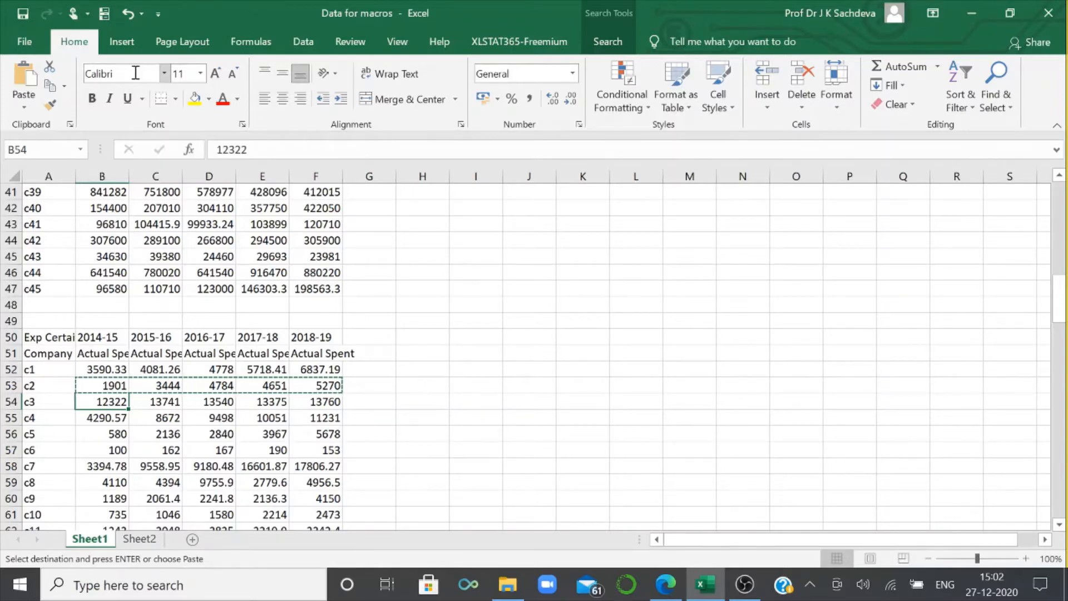
# Delete the recorded macro named paste from the workbook
pyautogui.click(397, 43)
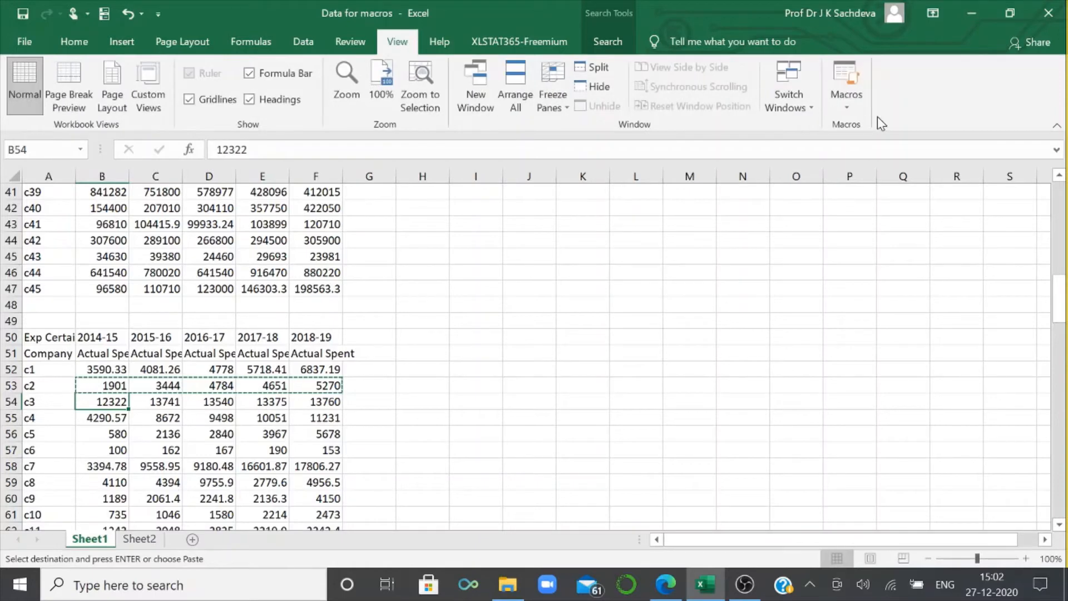
pyautogui.click(856, 111)
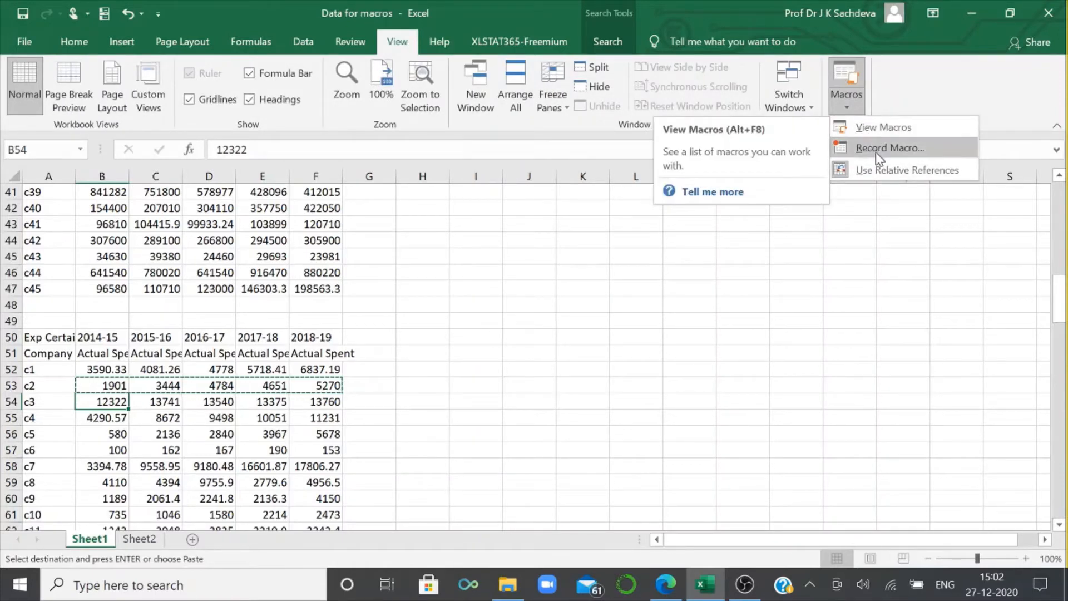
pyautogui.click(877, 128)
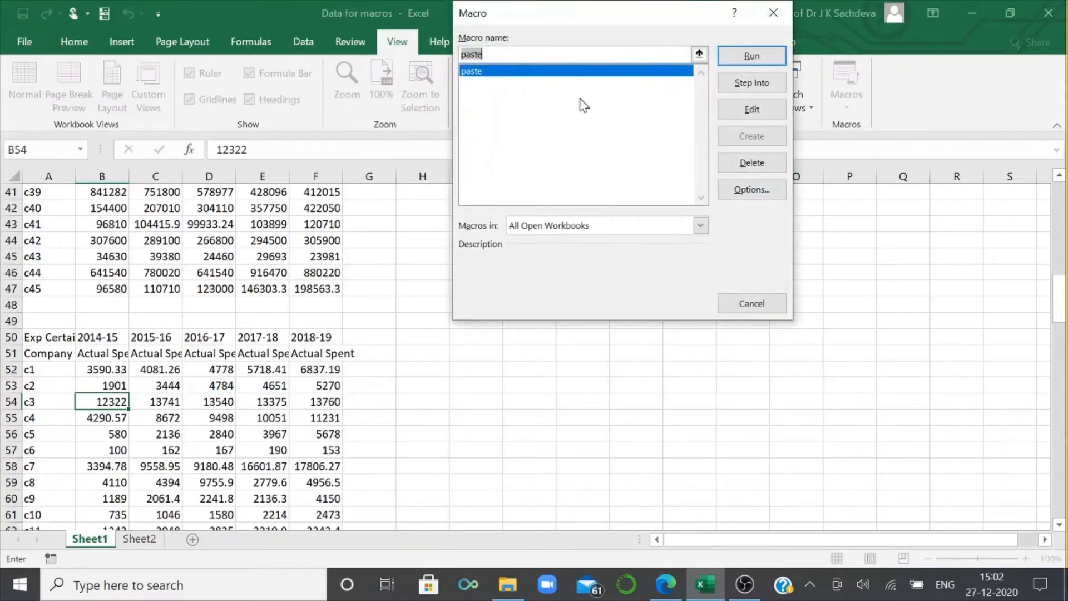
pyautogui.click(752, 162)
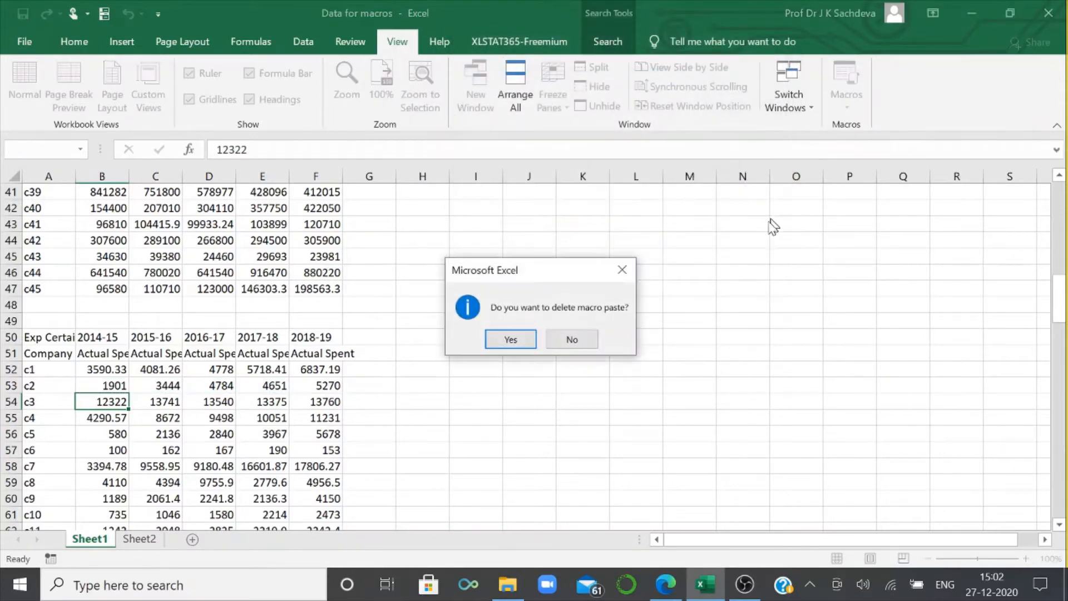
pyautogui.click(511, 340)
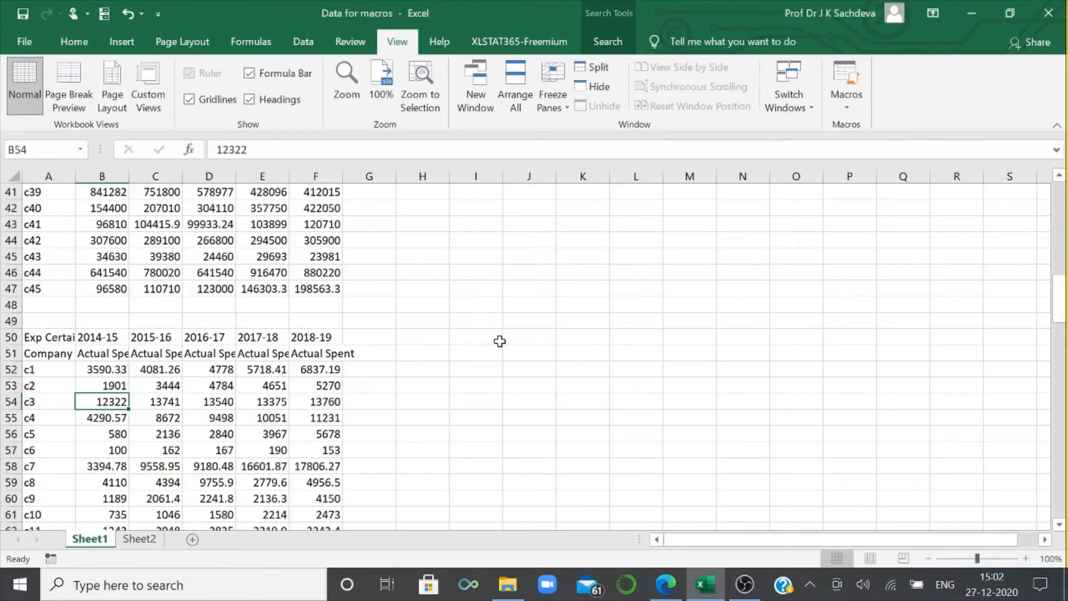
# Copy c1's net profits from B3:F3 on Sheet1 and paste them transposed into column J, starting at J4
pyautogui.scroll(13, 500, 341)
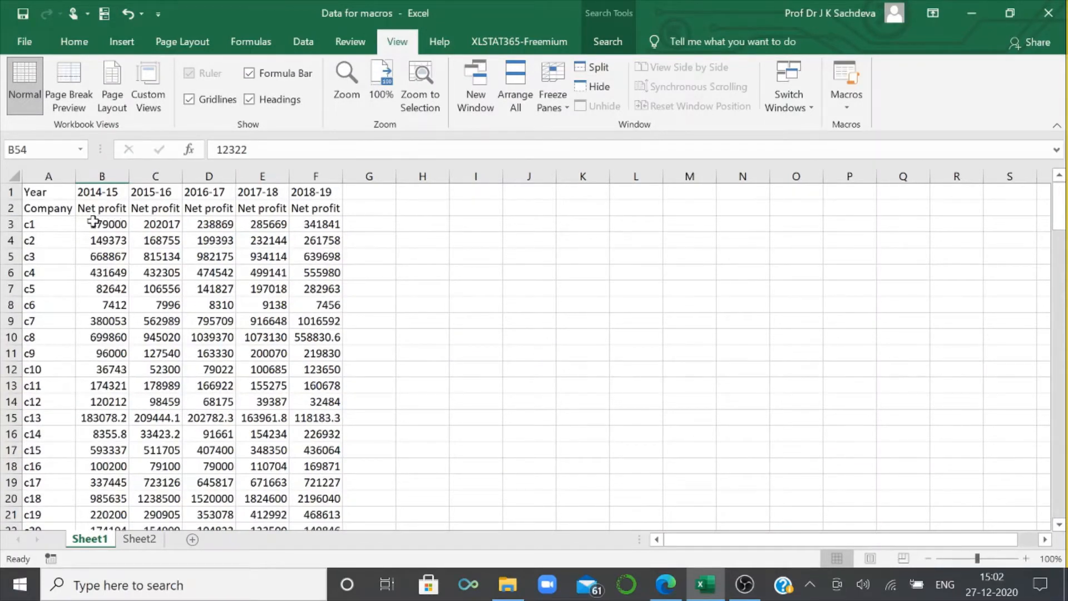
pyautogui.moveTo(92, 223); pyautogui.dragTo(306, 225)
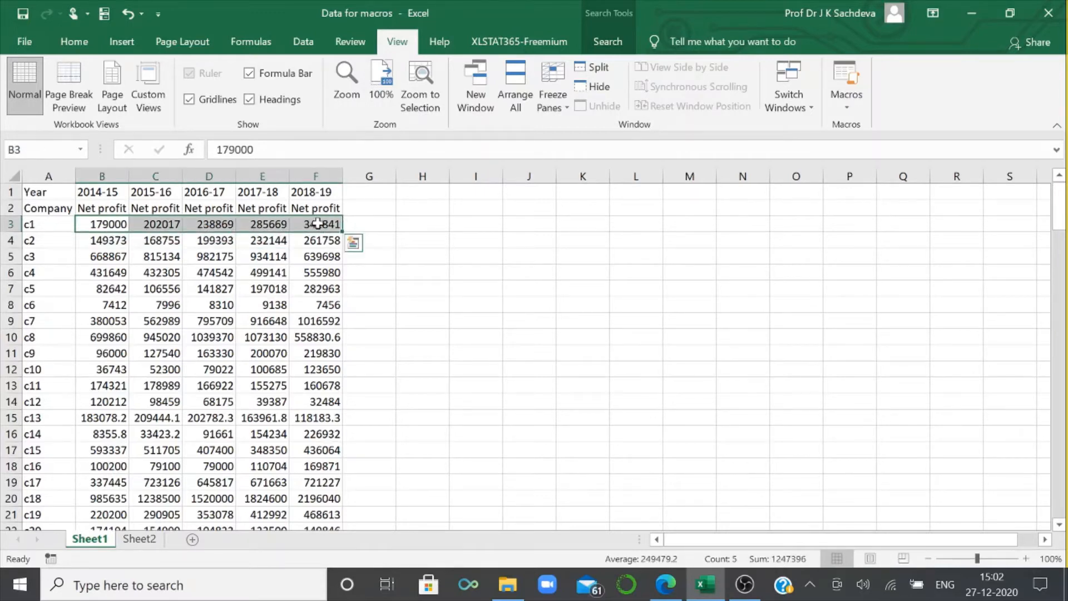
pyautogui.scroll(-18, 317, 223)
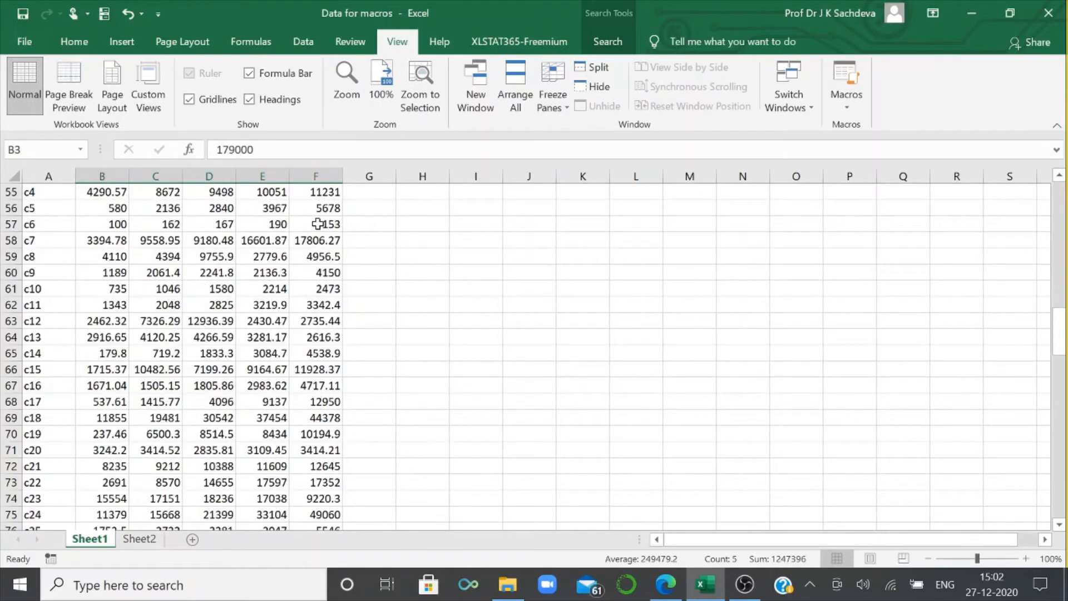
pyautogui.scroll(18, 317, 223)
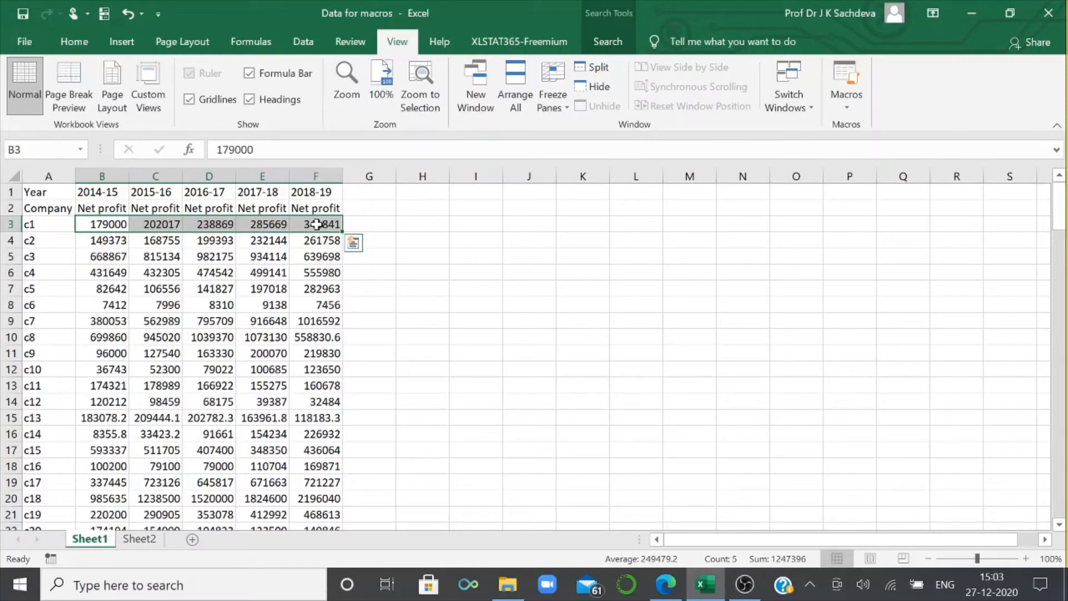
pyautogui.rightClick(317, 224)
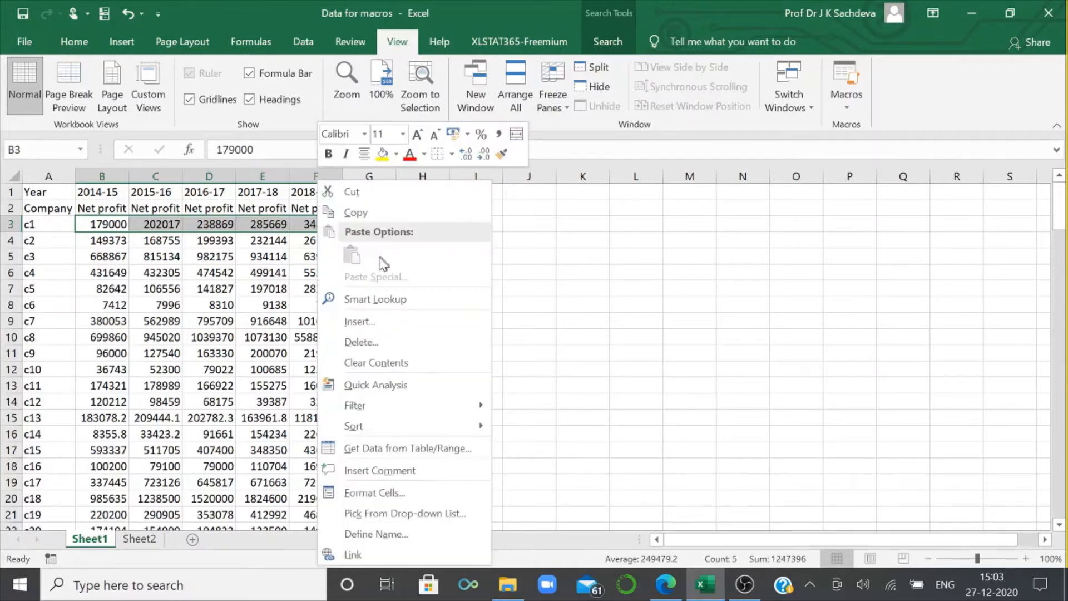
pyautogui.click(356, 212)
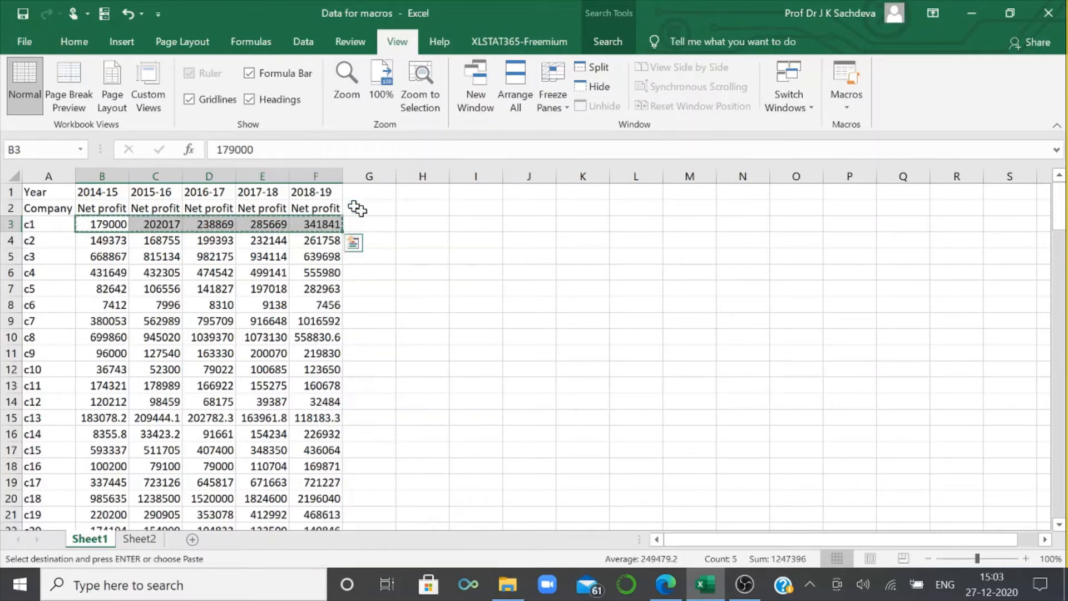
pyautogui.click(539, 245)
pyautogui.rightClick(538, 245)
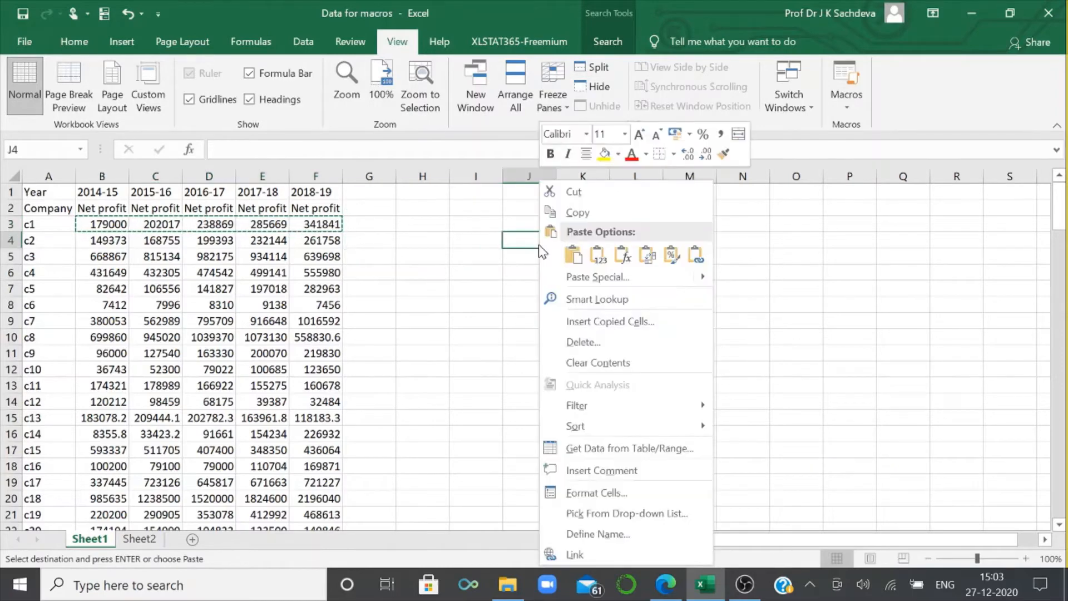
pyautogui.click(647, 255)
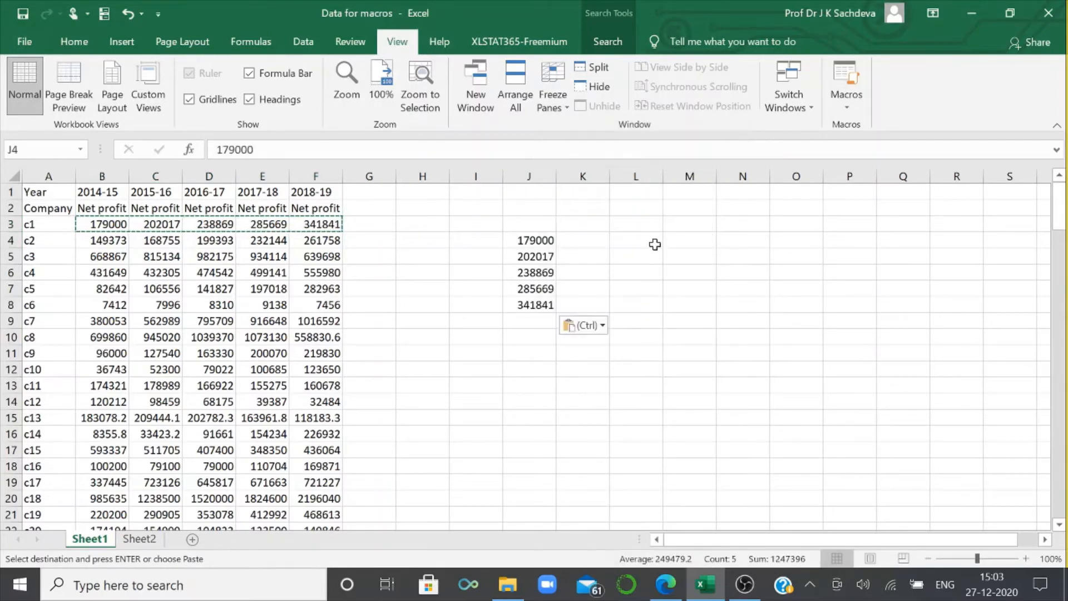
# Enter the natural-log formula =LN(J4) in K4 and fill it down to K8
pyautogui.click(582, 238)
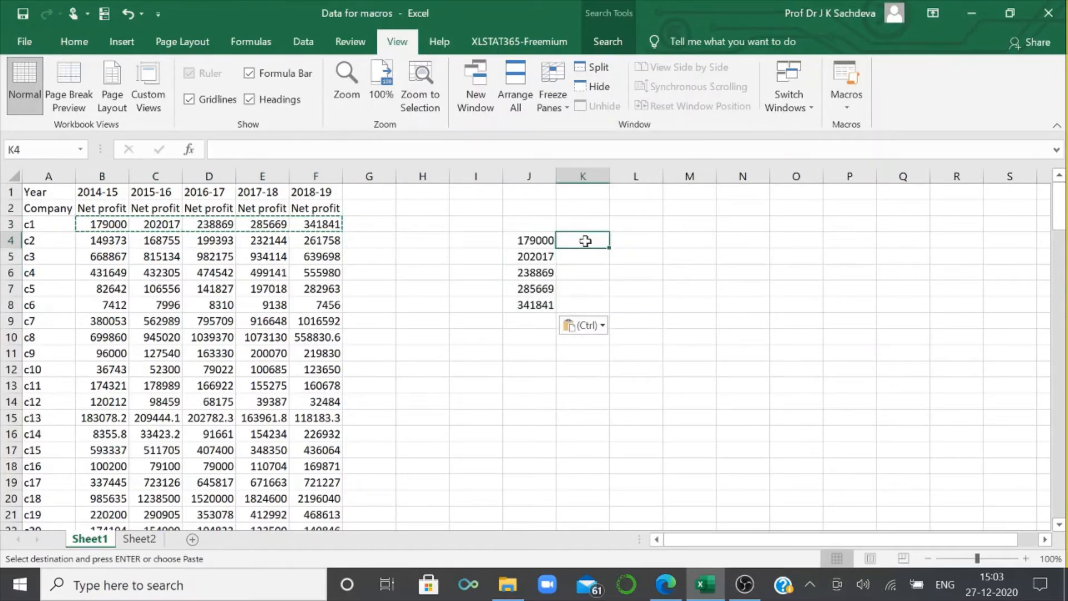
pyautogui.write('Ln(')
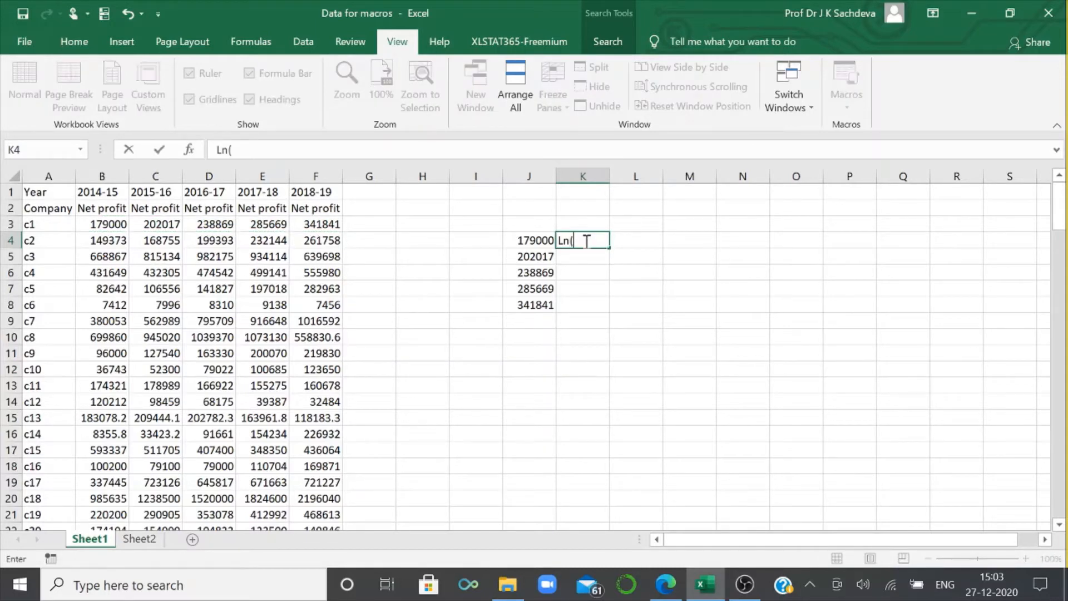
pyautogui.write('=ln(')
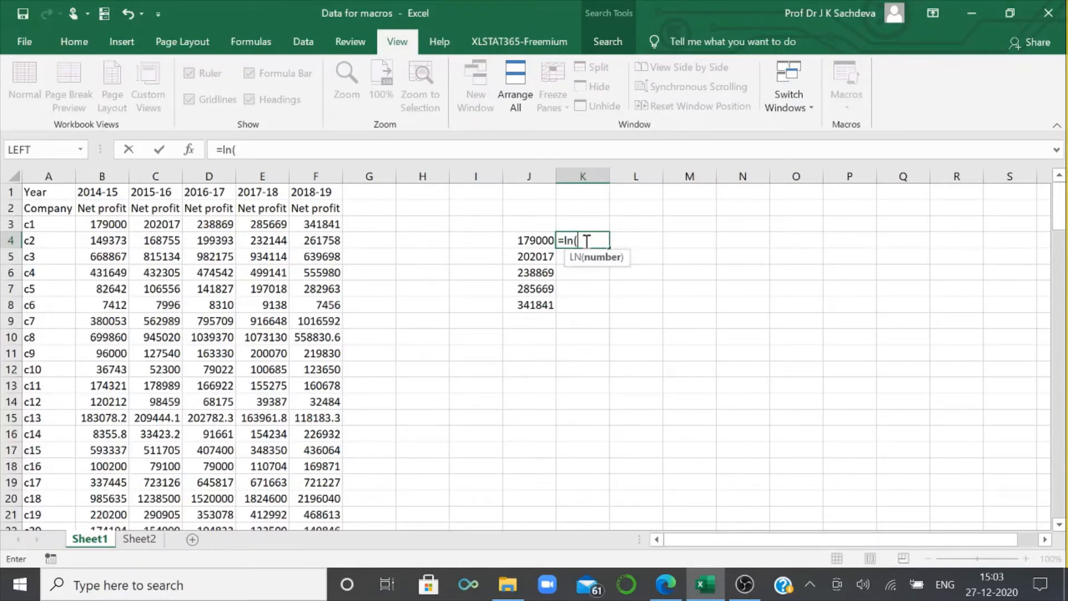
pyautogui.click(524, 240)
pyautogui.write(')')
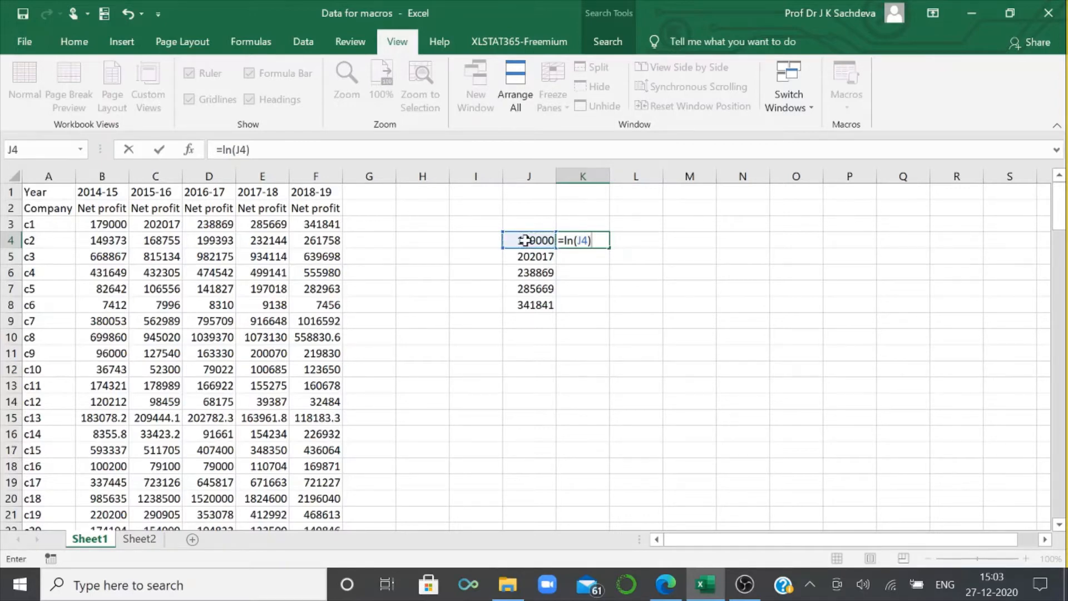
pyautogui.press('Return')
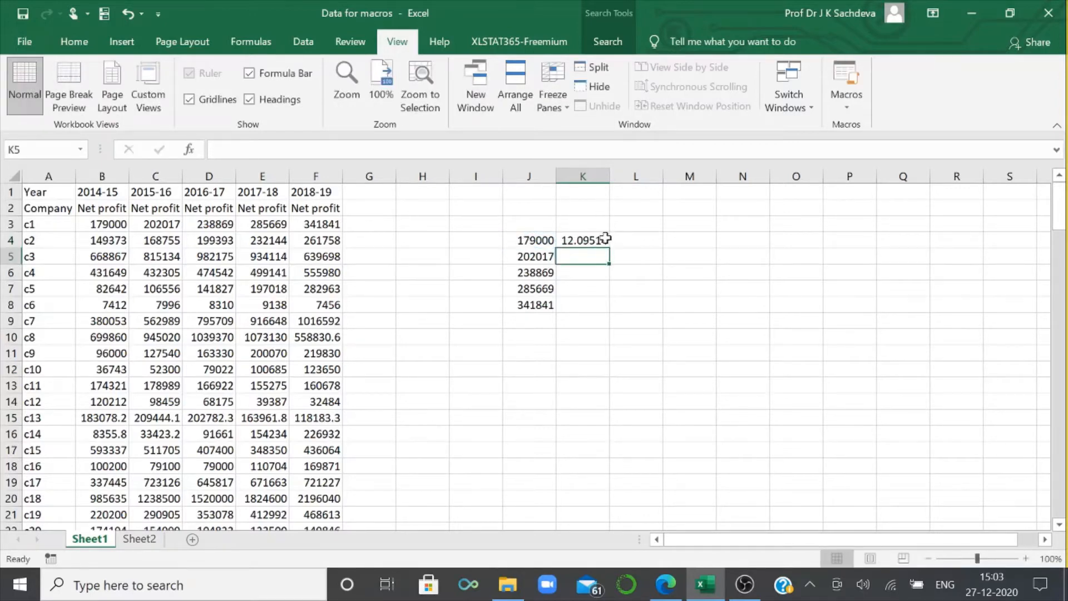
pyautogui.click(605, 239)
pyautogui.moveTo(608, 249); pyautogui.dragTo(606, 309)
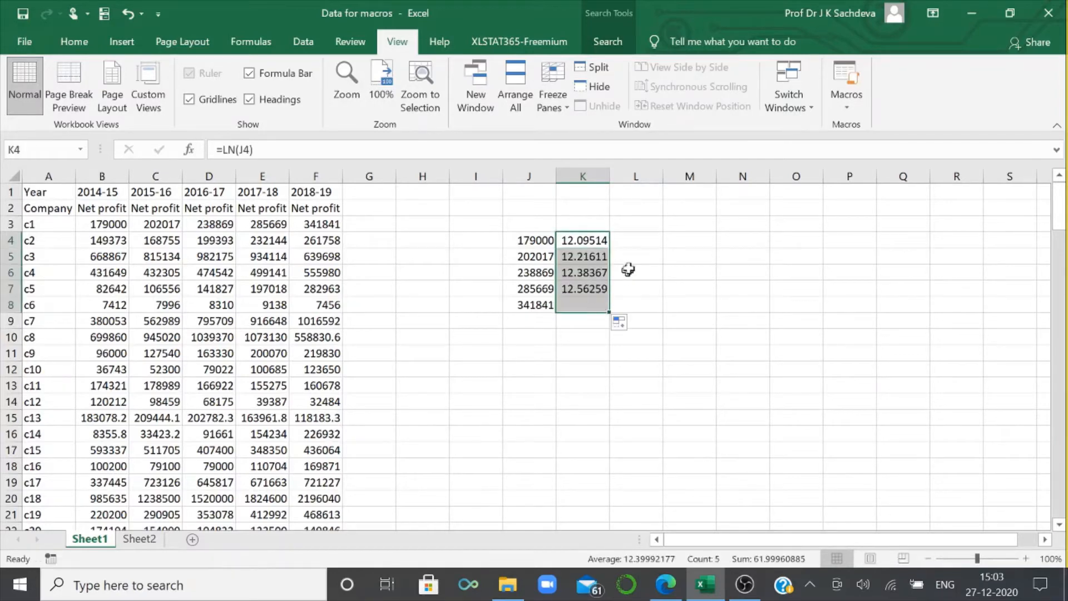
# Number the five years 1 to 5 in cells L4:L8, beside the log values
pyautogui.click(645, 240)
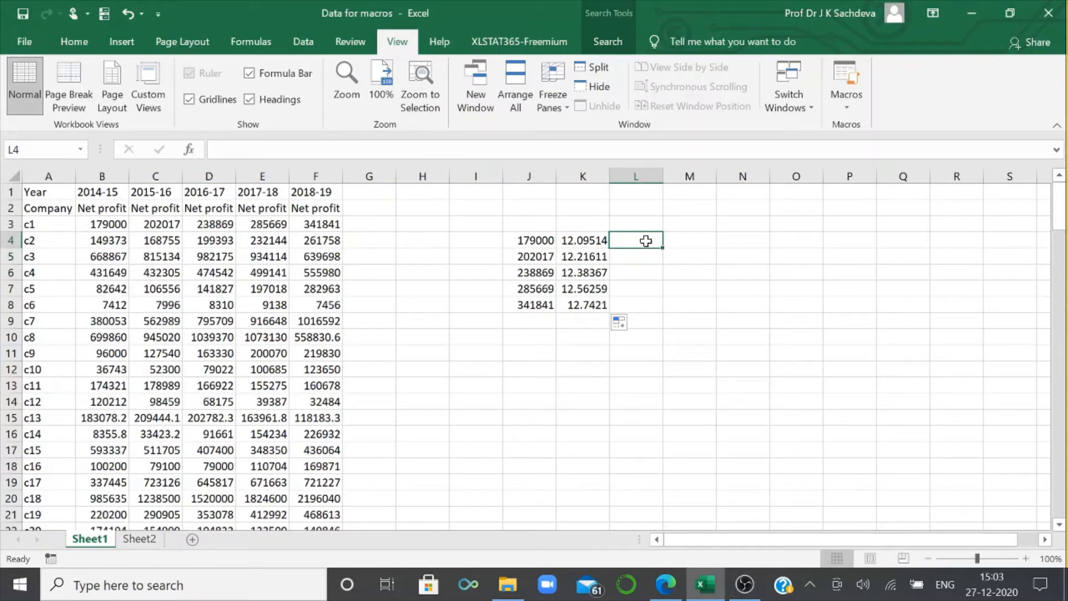
pyautogui.write('1')
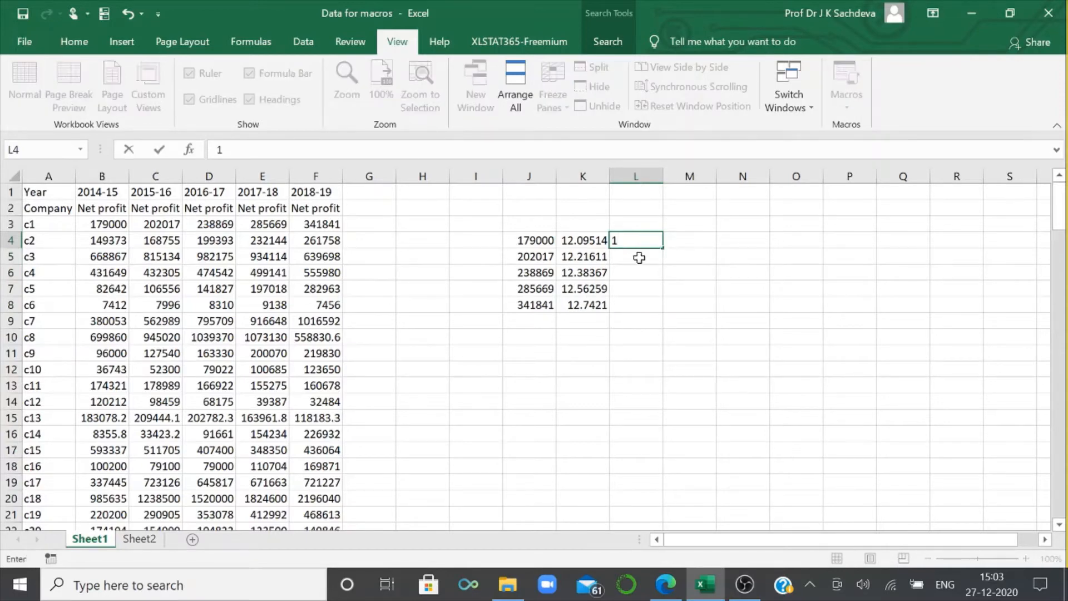
pyautogui.press('Return')
pyautogui.write('2')
pyautogui.press('Return')
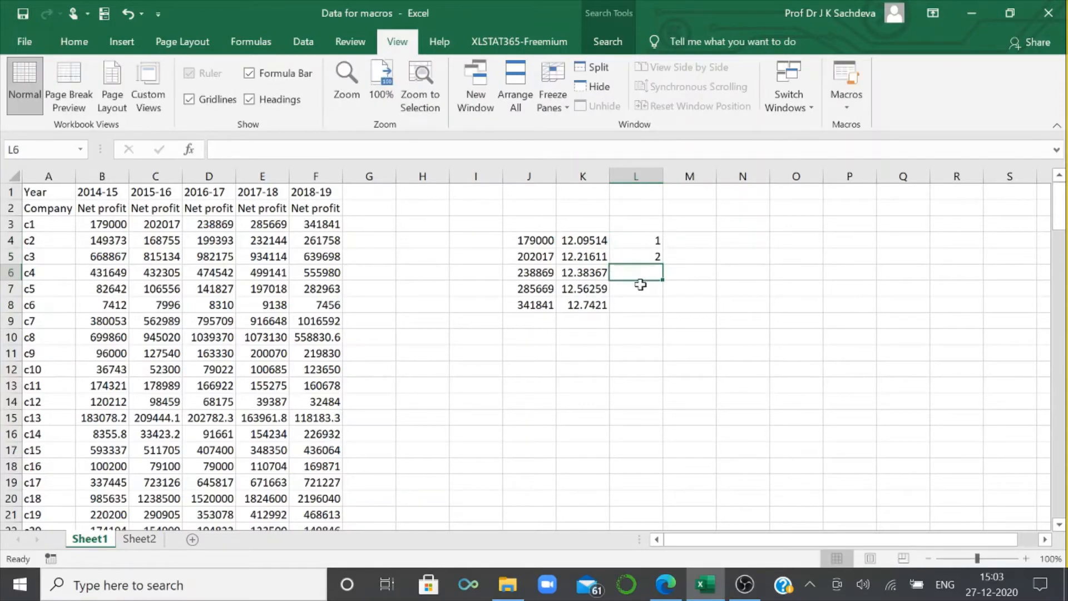
pyautogui.write('3')
pyautogui.press('Return')
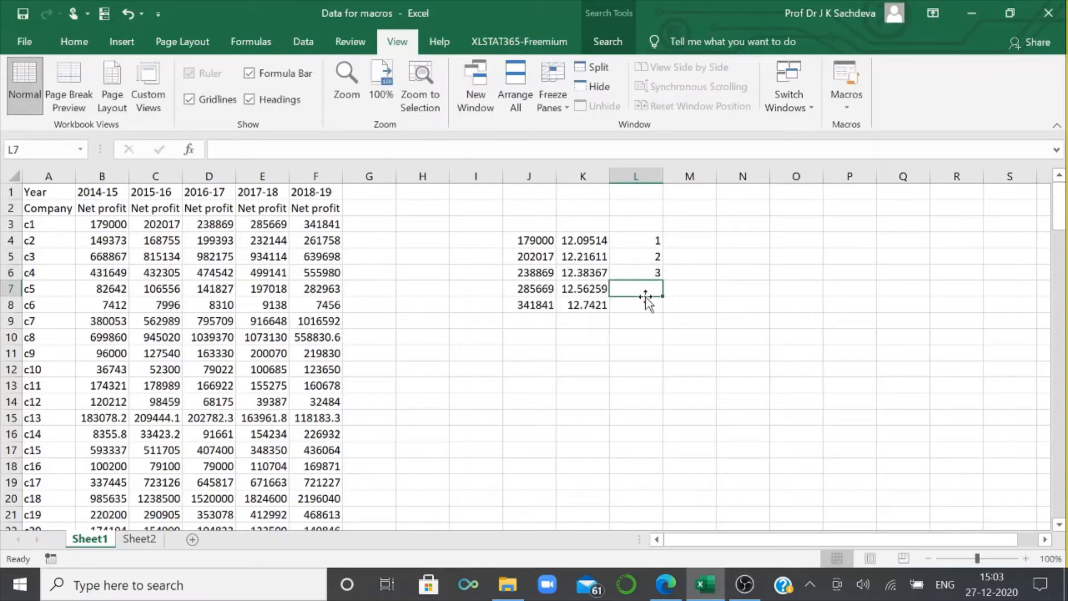
pyautogui.write('4')
pyautogui.press('Return')
pyautogui.write('5')
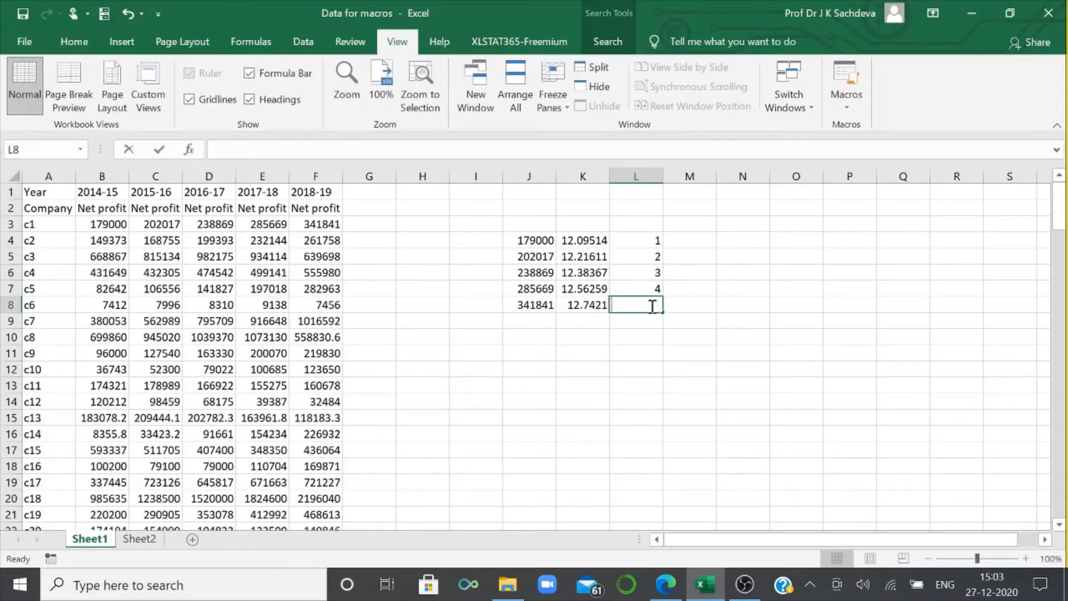
pyautogui.click(659, 337)
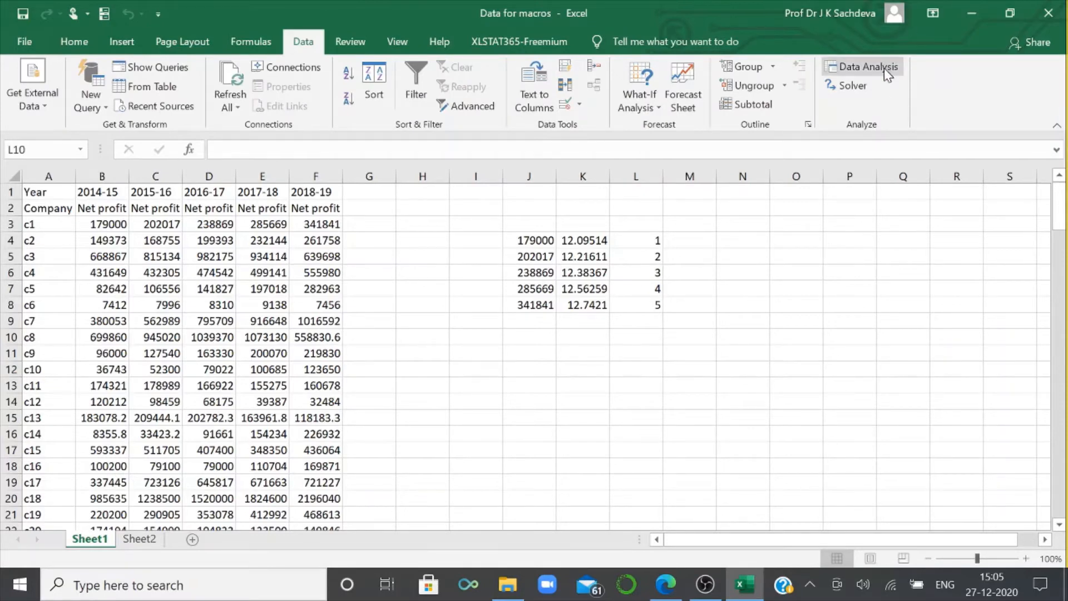
# Set up a Data Analysis Regression with K4:K8 as the Input Y Range and L4:L8 as the Input X Range
pyautogui.click(884, 69)
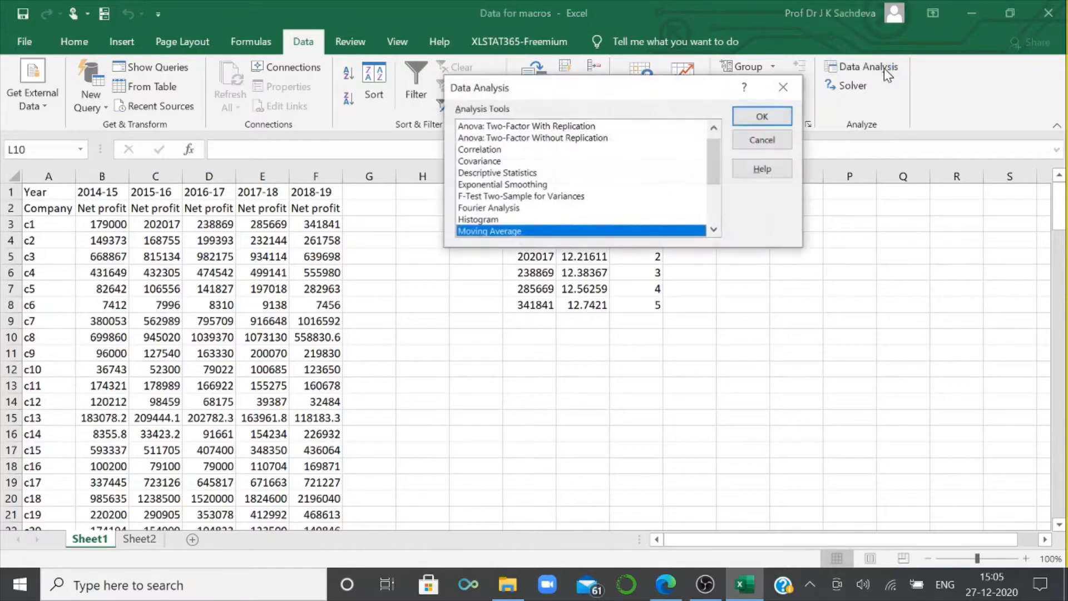
pyautogui.click(714, 229)
pyautogui.click(714, 229)
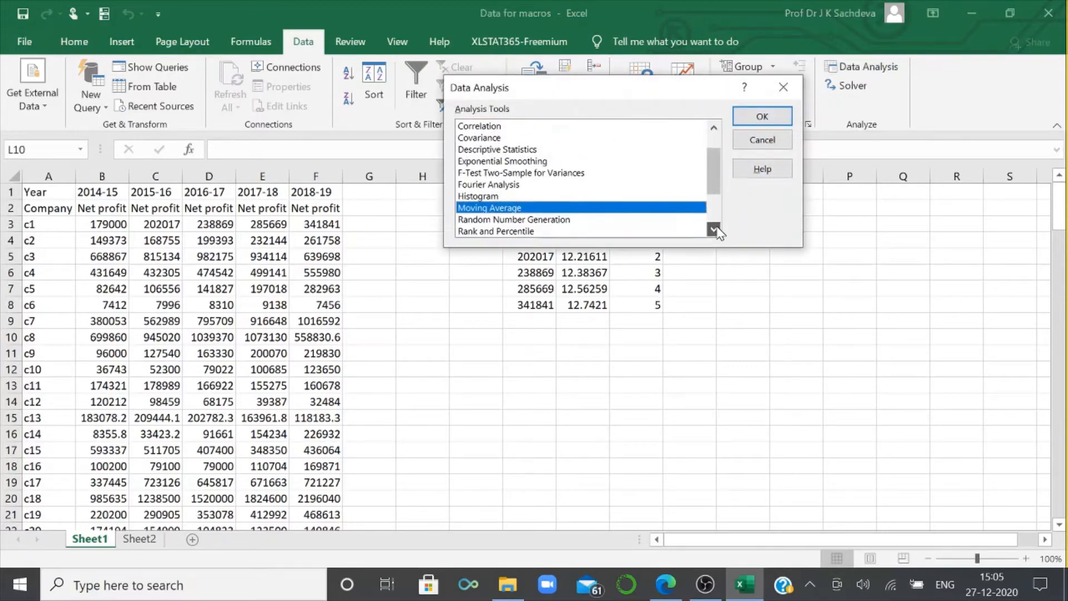
pyautogui.click(713, 229)
pyautogui.click(713, 230)
pyautogui.click(475, 220)
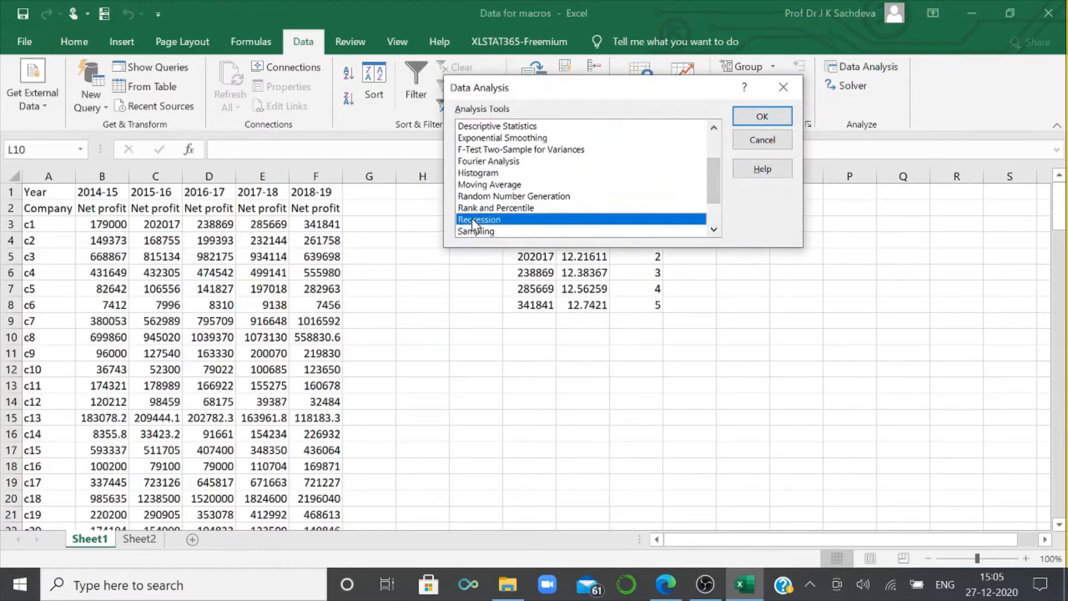
pyautogui.click(786, 116)
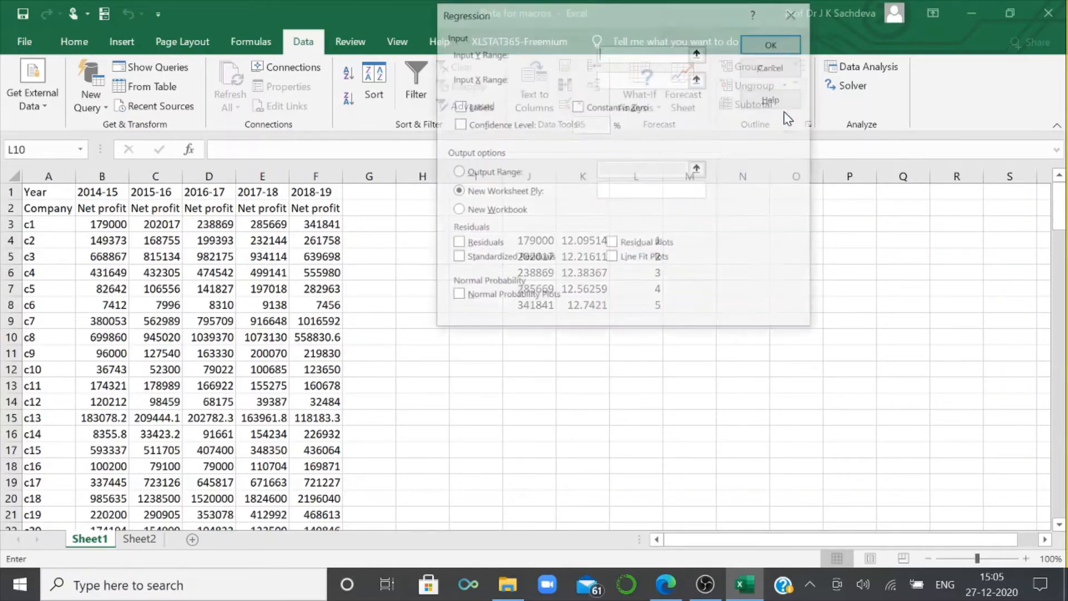
pyautogui.click(697, 53)
pyautogui.click(581, 244)
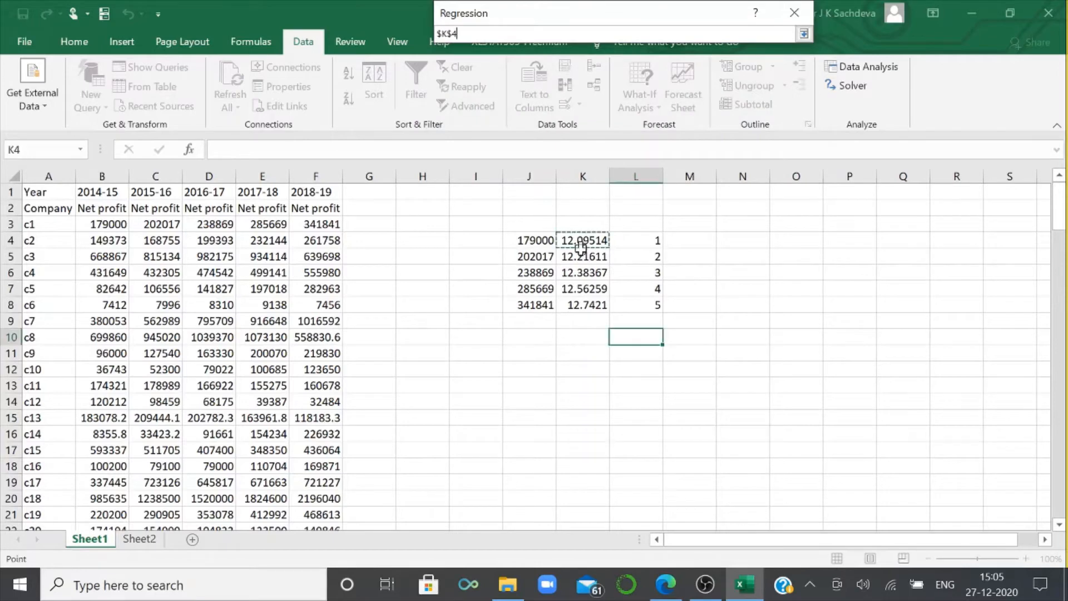
pyautogui.moveTo(582, 245); pyautogui.dragTo(585, 298)
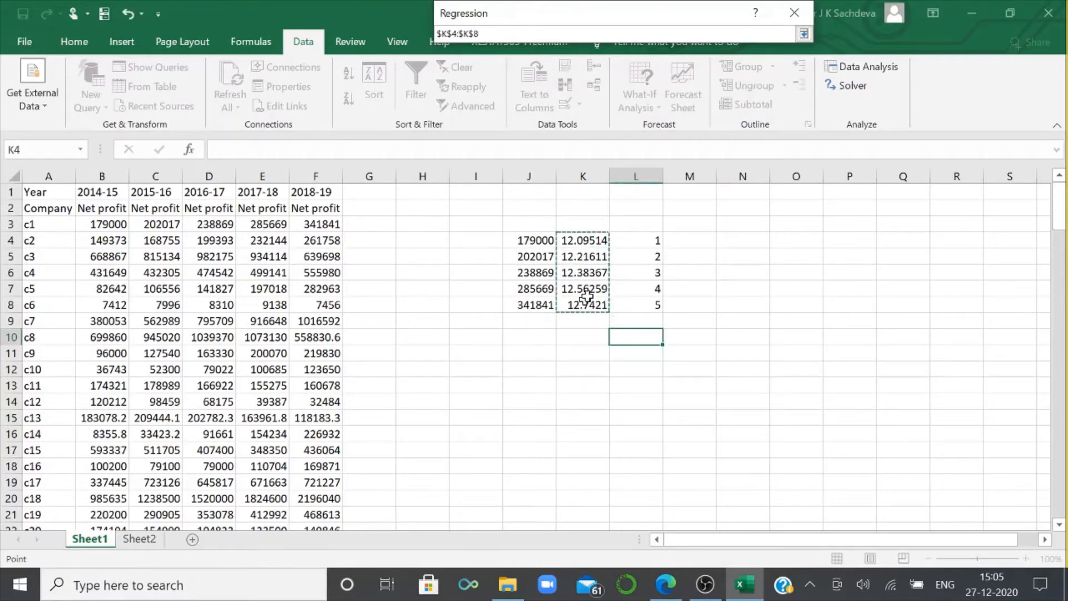
pyautogui.click(803, 34)
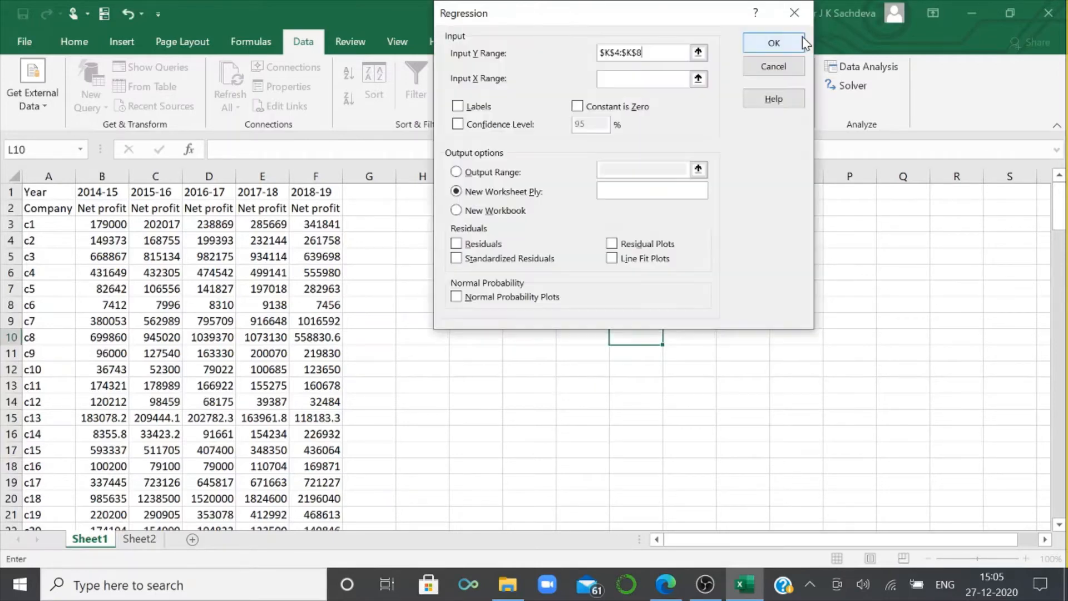
pyautogui.click(698, 78)
pyautogui.moveTo(643, 240); pyautogui.dragTo(642, 307)
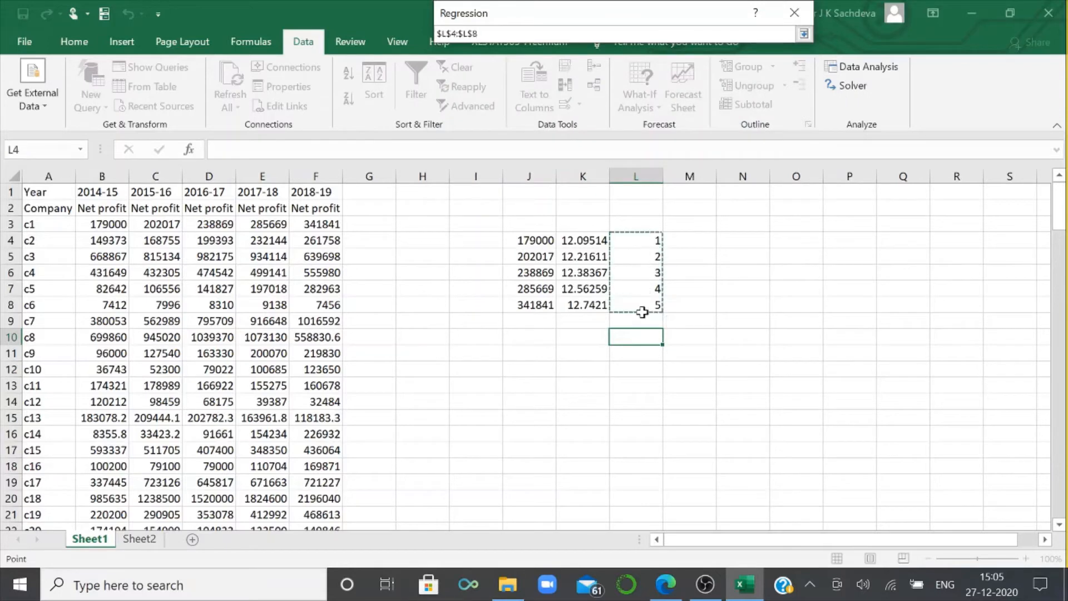
pyautogui.click(803, 34)
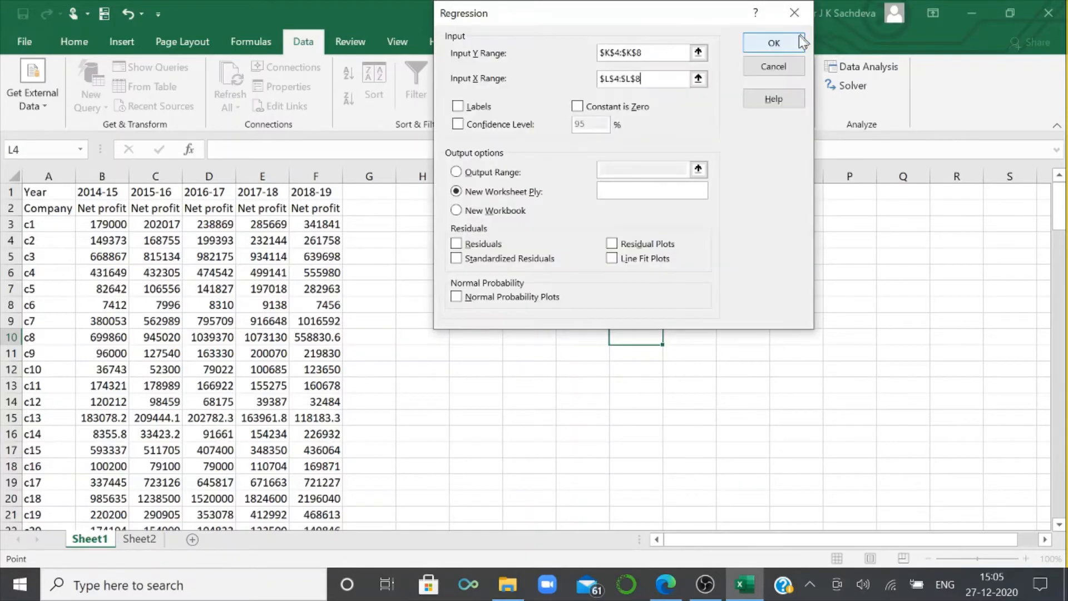
# Set the regression's Output Range to N4 on the current sheet and run the analysis
pyautogui.click(457, 173)
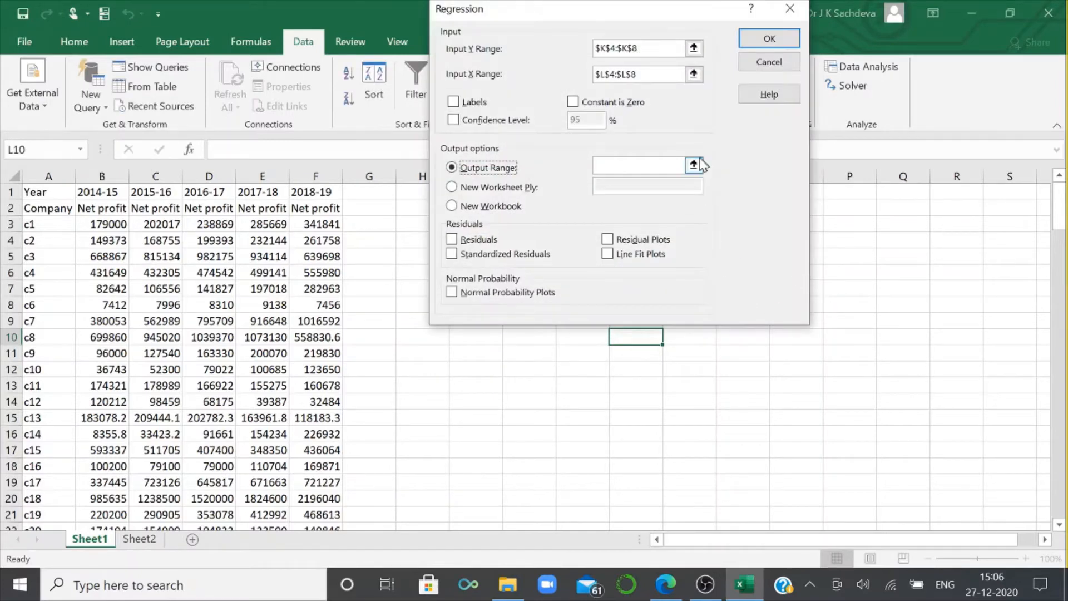
pyautogui.click(693, 164)
pyautogui.moveTo(892, 542); pyautogui.dragTo(979, 534)
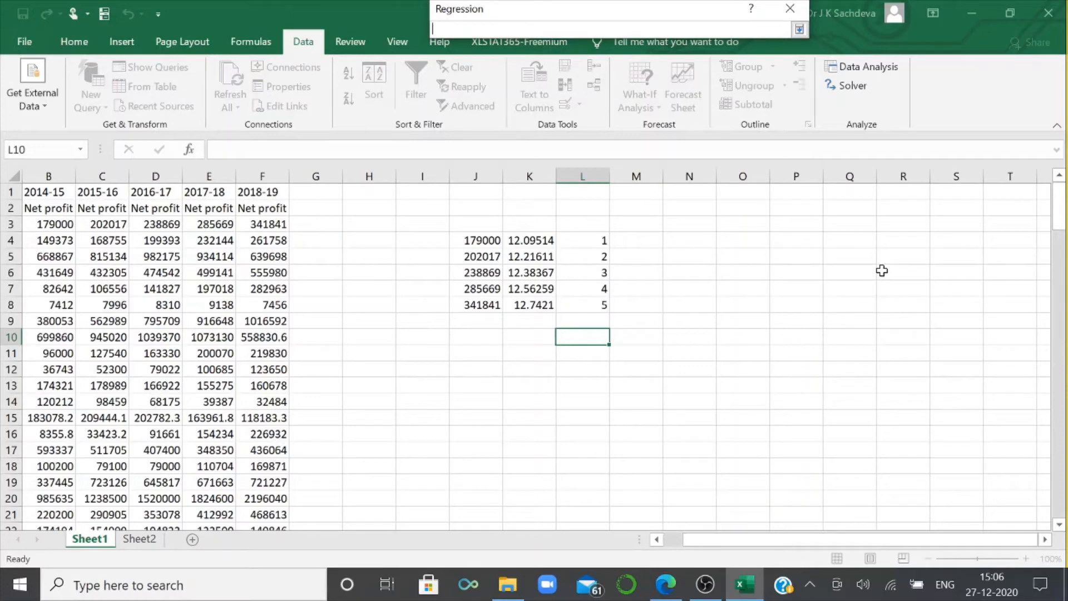
pyautogui.click(698, 241)
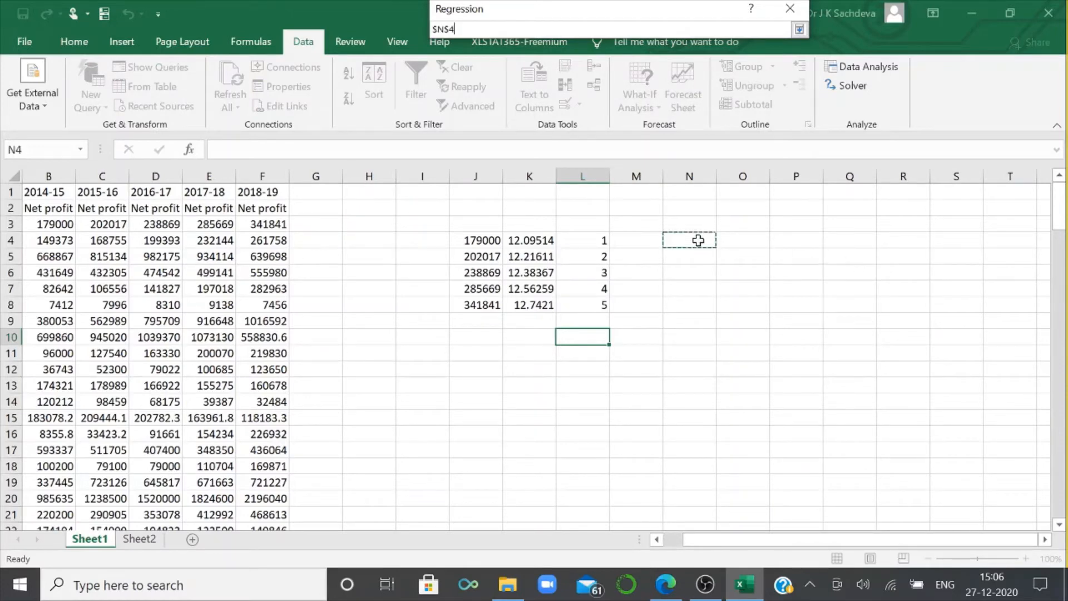
pyautogui.click(799, 29)
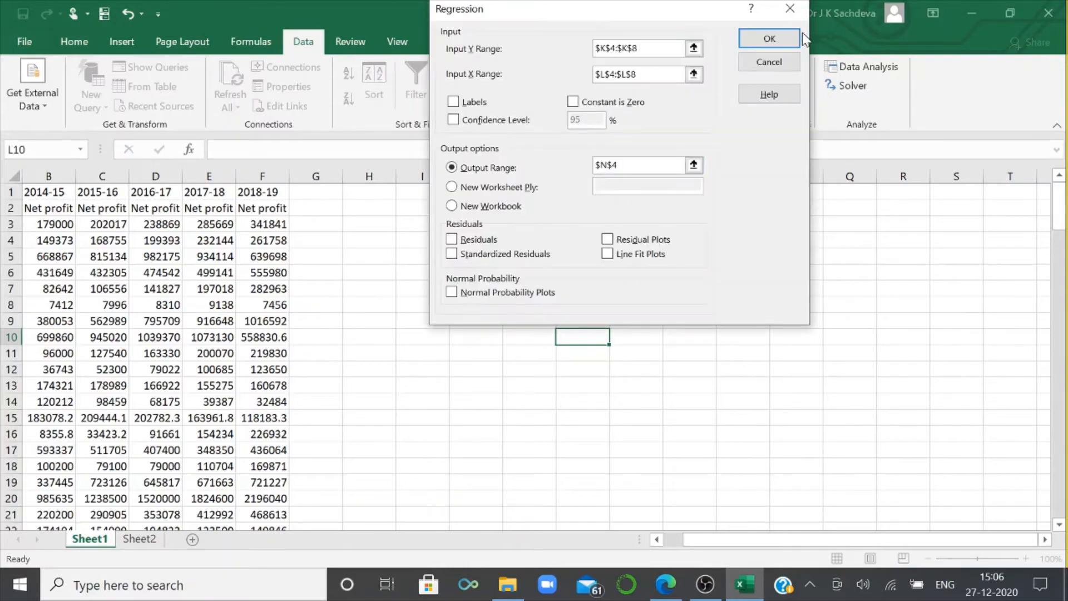
pyautogui.click(789, 36)
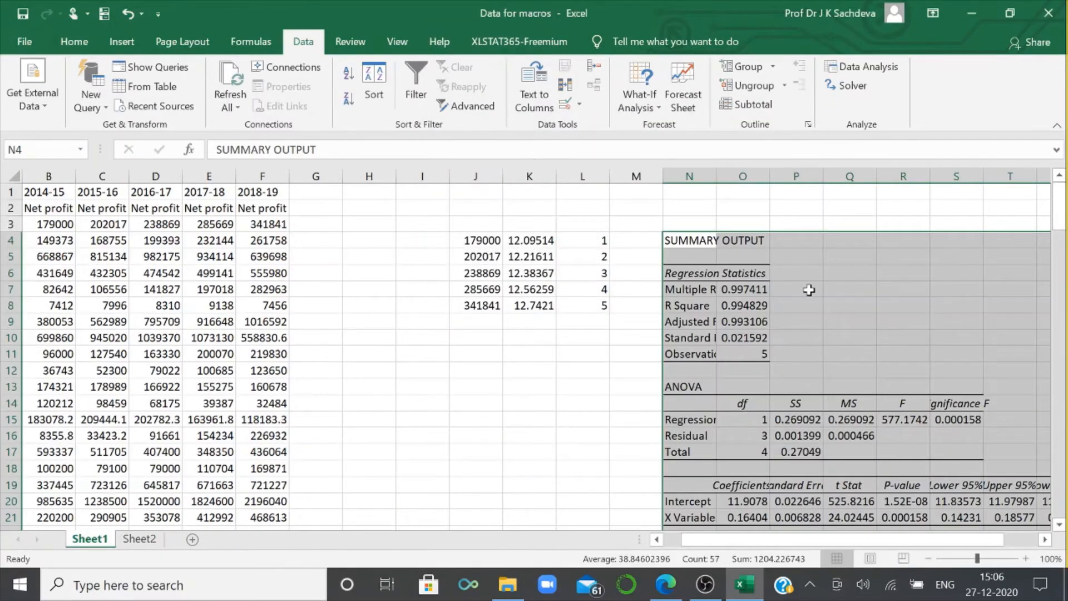
# Enter the headings CAGR, Prob, R Sq and F in cells O25:R25, below the regression output
pyautogui.scroll(-4, 806, 288)
pyautogui.moveTo(775, 539); pyautogui.dragTo(810, 539)
pyautogui.click(629, 323)
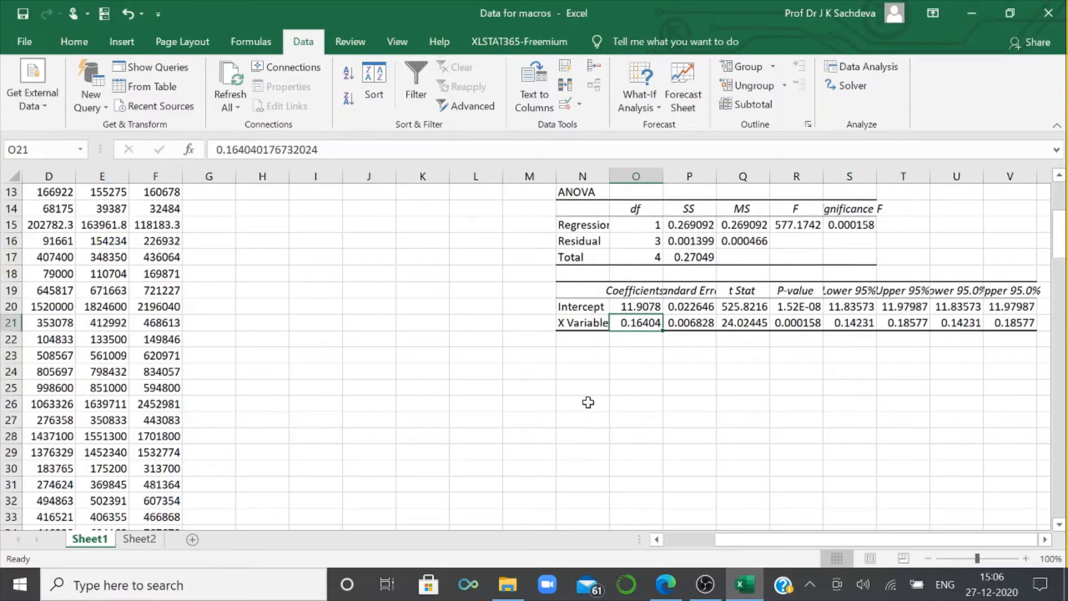
pyautogui.click(631, 388)
pyautogui.write('CAGR')
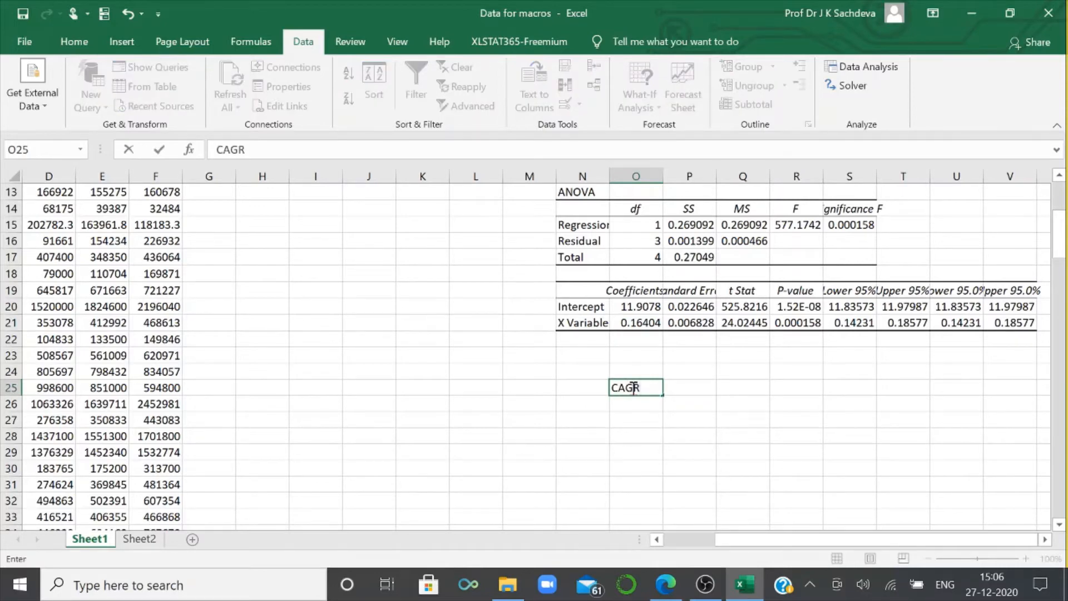
pyautogui.click(701, 385)
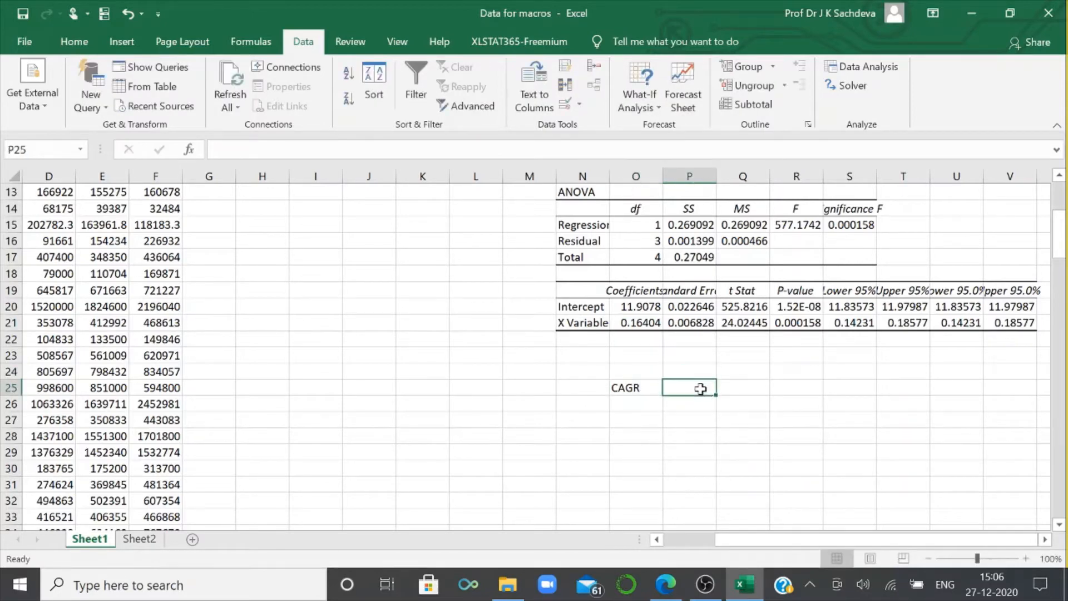
pyautogui.write('Pro')
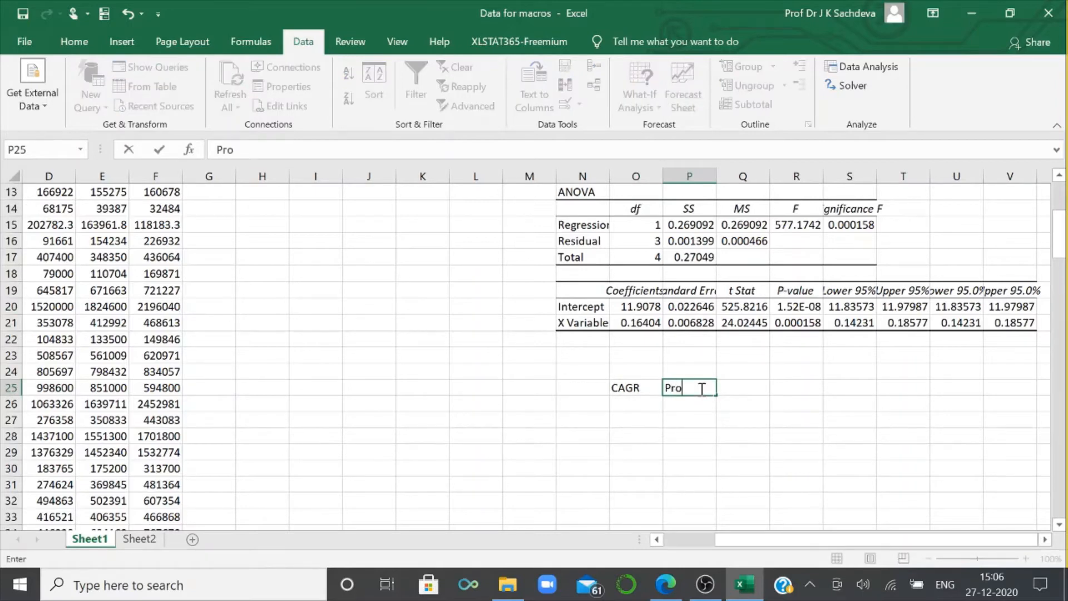
pyautogui.write('b')
pyautogui.click(756, 389)
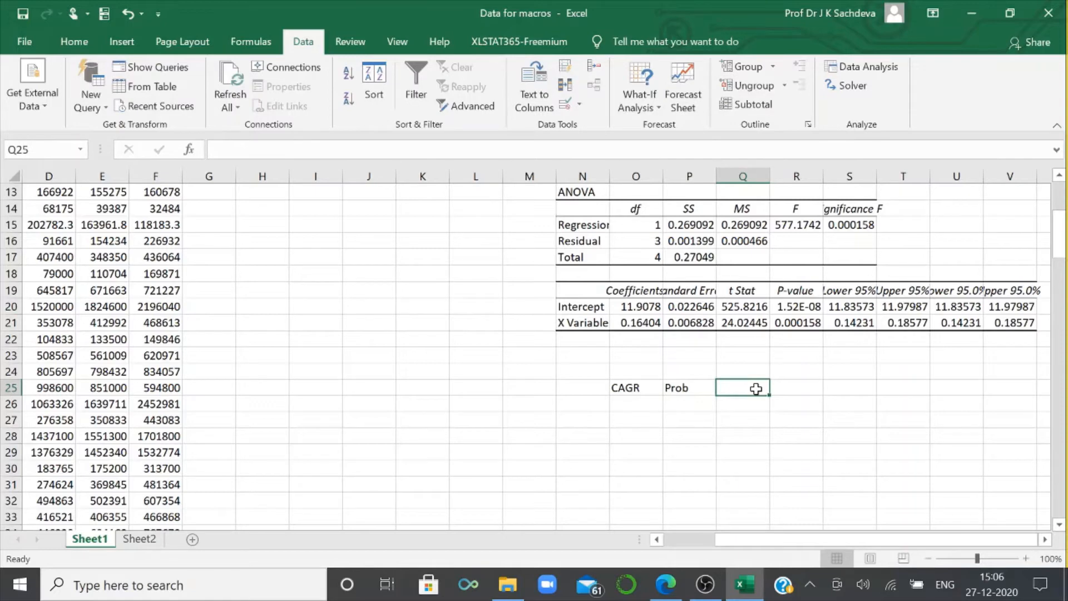
pyautogui.write('R s')
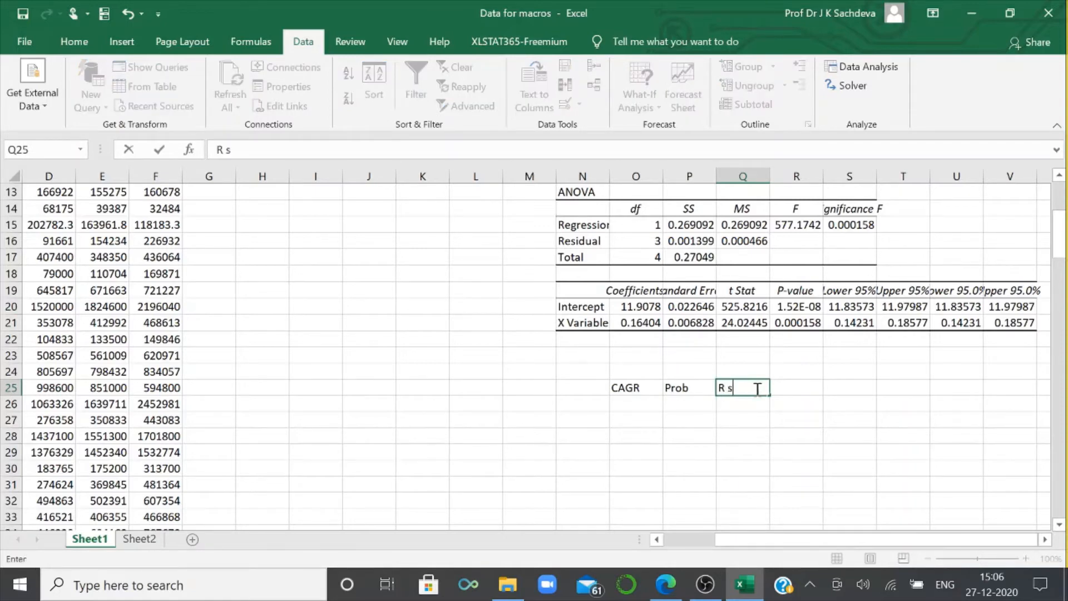
pyautogui.write('Q')
pyautogui.press('BackSpace')
pyautogui.write('q')
pyautogui.click(789, 388)
pyautogui.write('F')
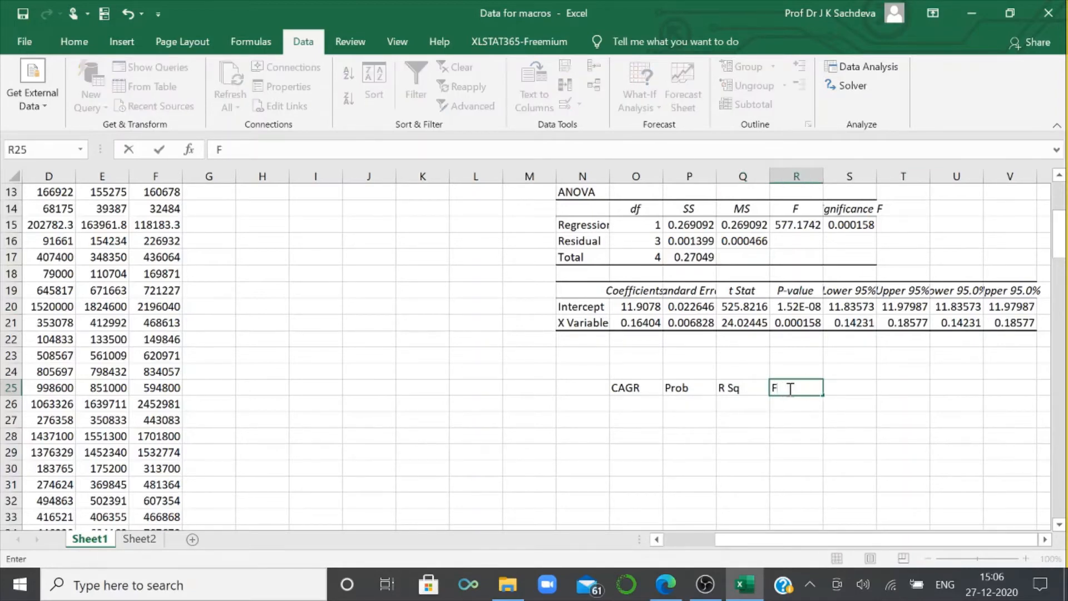
pyautogui.click(863, 428)
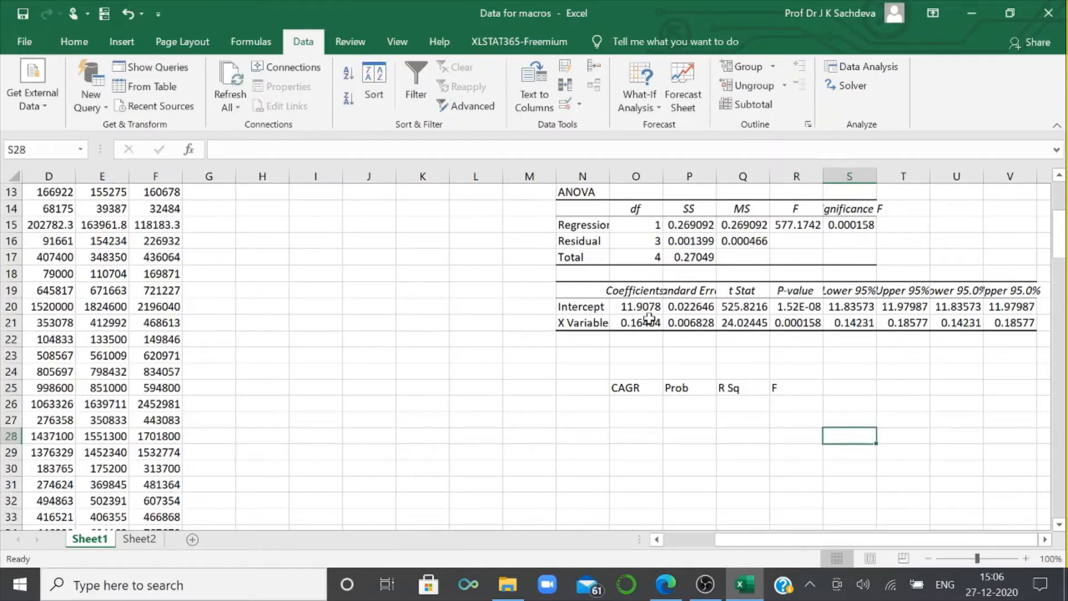
# Calculate the CAGR in O26 from the X variable's coefficient with the formula =(EXP(O21)-1)*100
pyautogui.click(622, 408)
pyautogui.write('=')
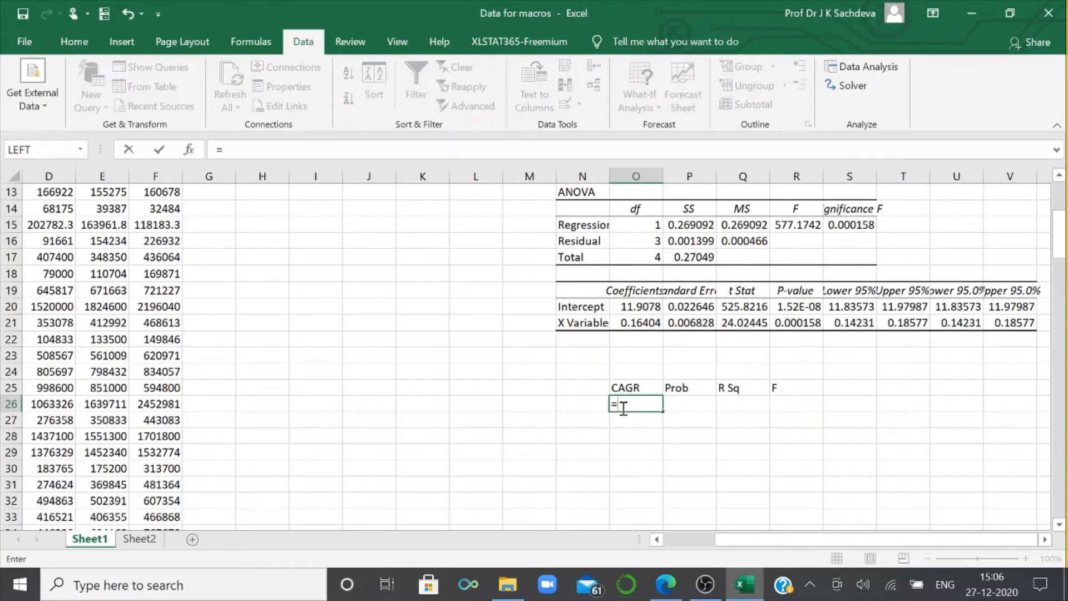
pyautogui.write('(exp')
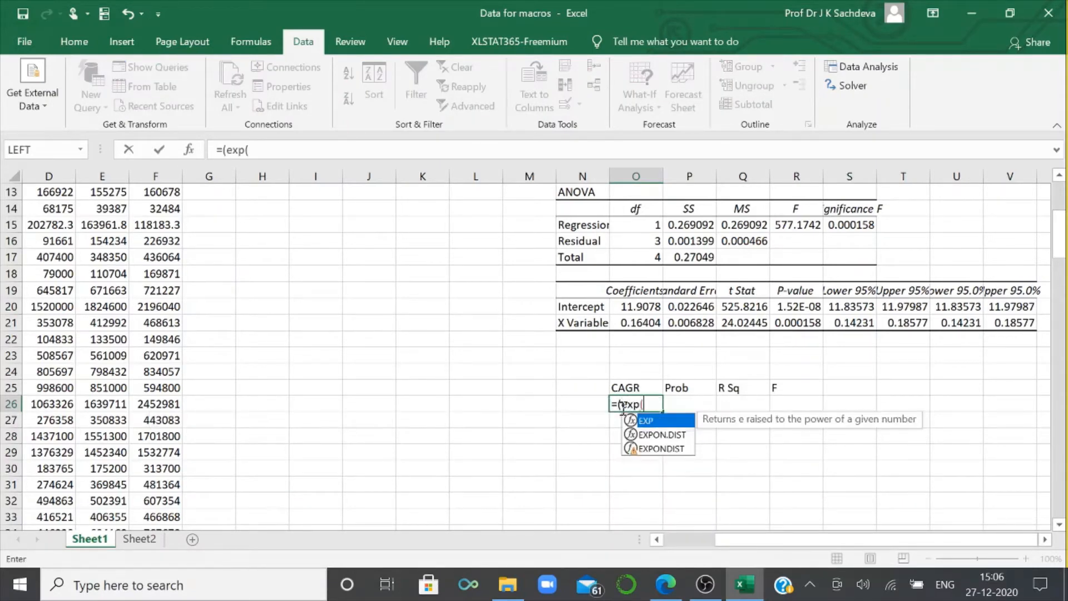
pyautogui.write('(')
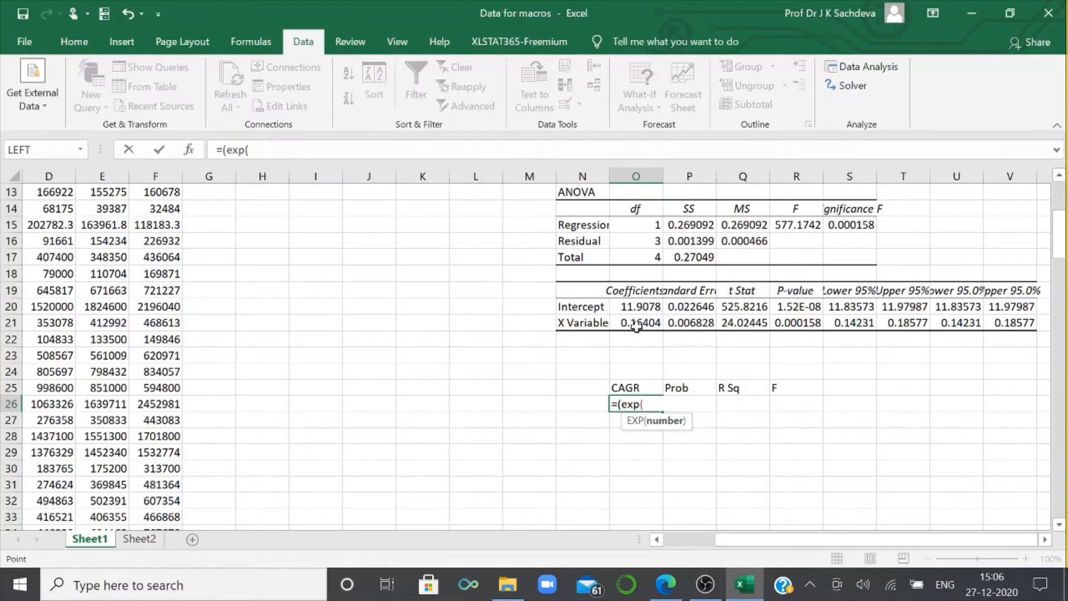
pyautogui.click(636, 326)
pyautogui.write(')-1')
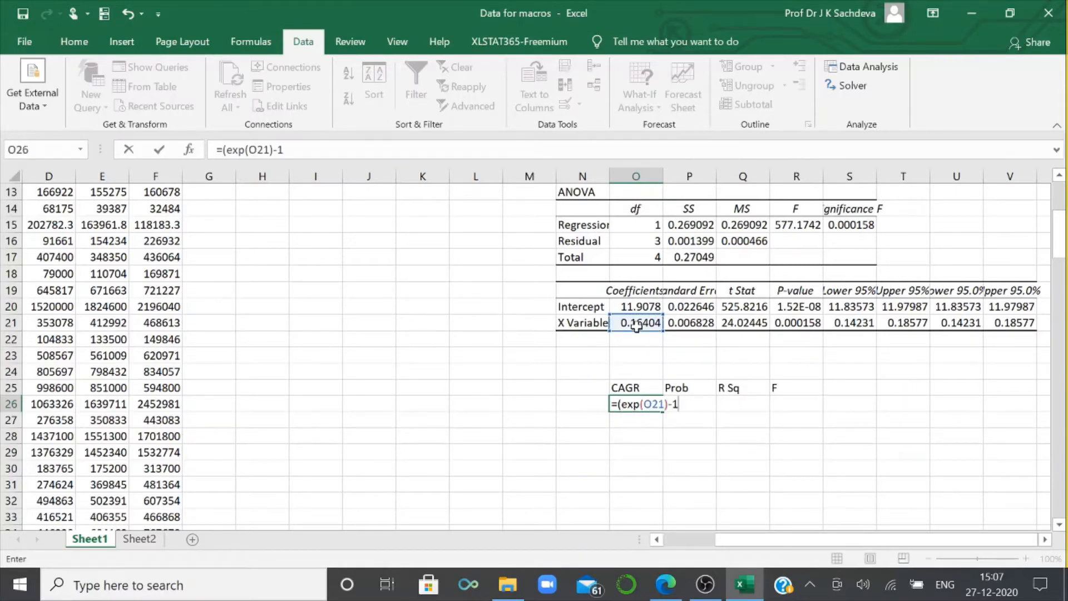
pyautogui.write(')*100')
pyautogui.press('Return')
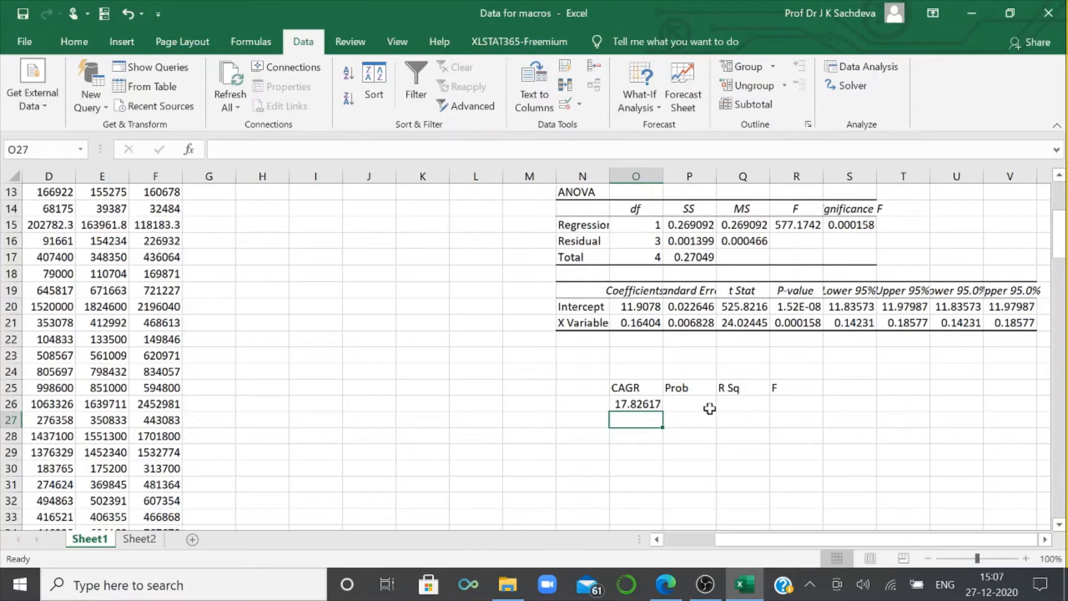
# Link the Prob cell P26 to the X variable's P-value in the regression output with =R21
pyautogui.click(685, 404)
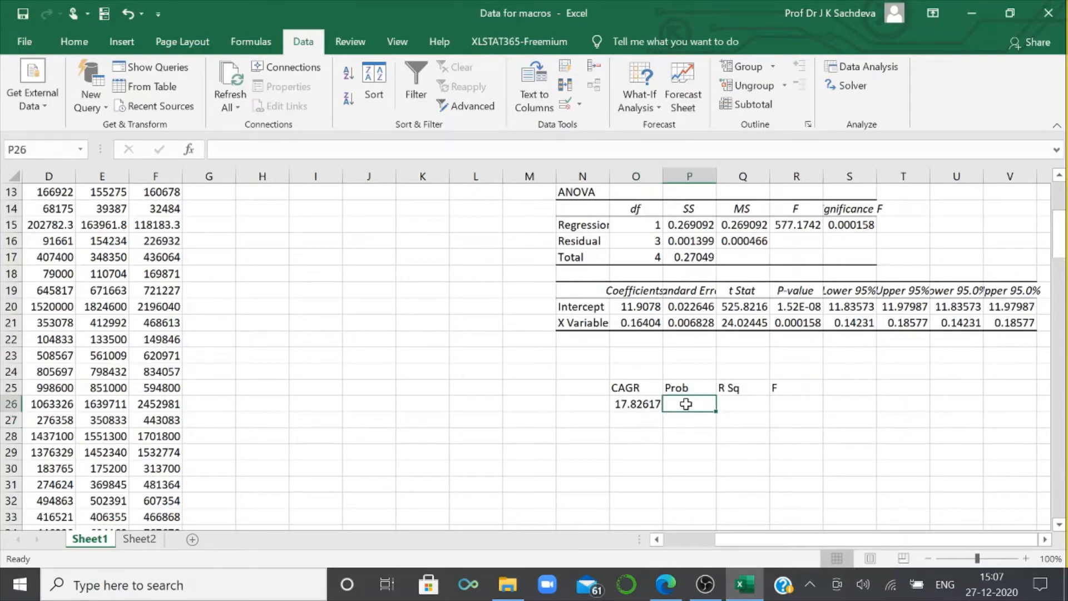
pyautogui.click(795, 324)
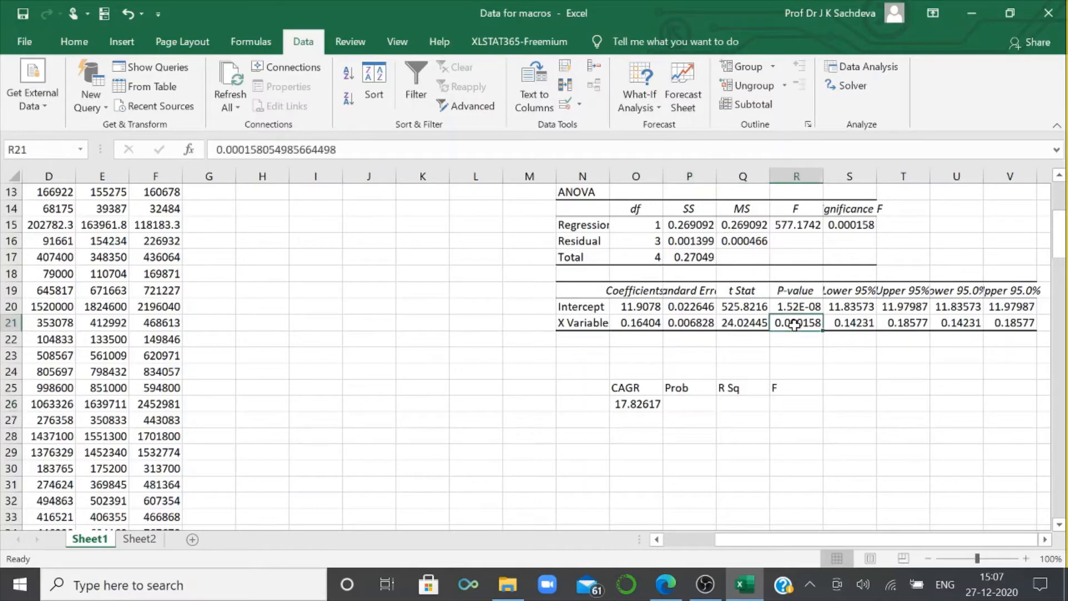
pyautogui.click(688, 405)
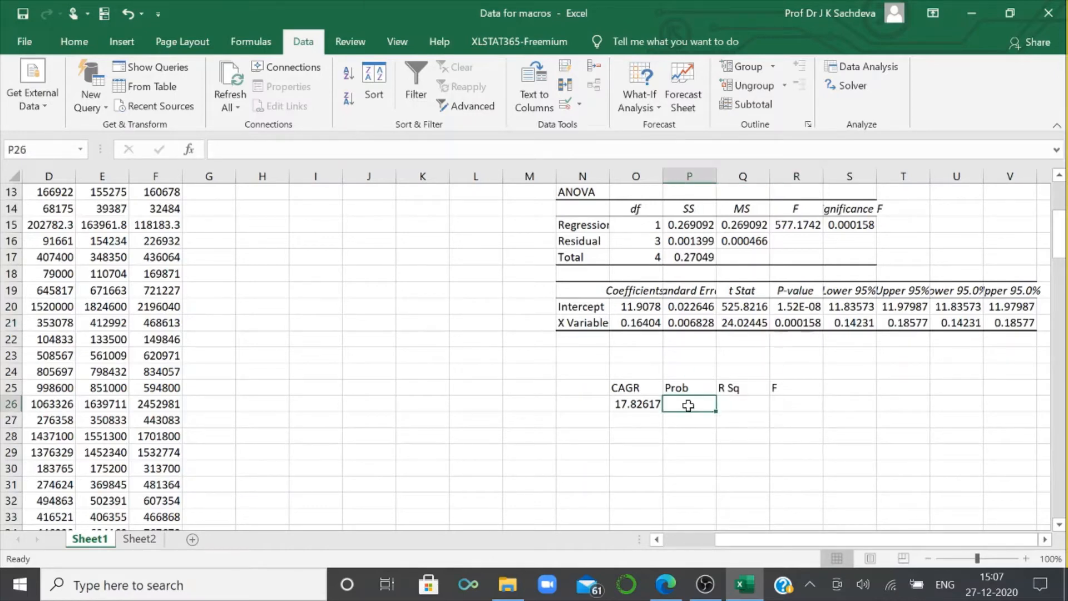
pyautogui.write('=')
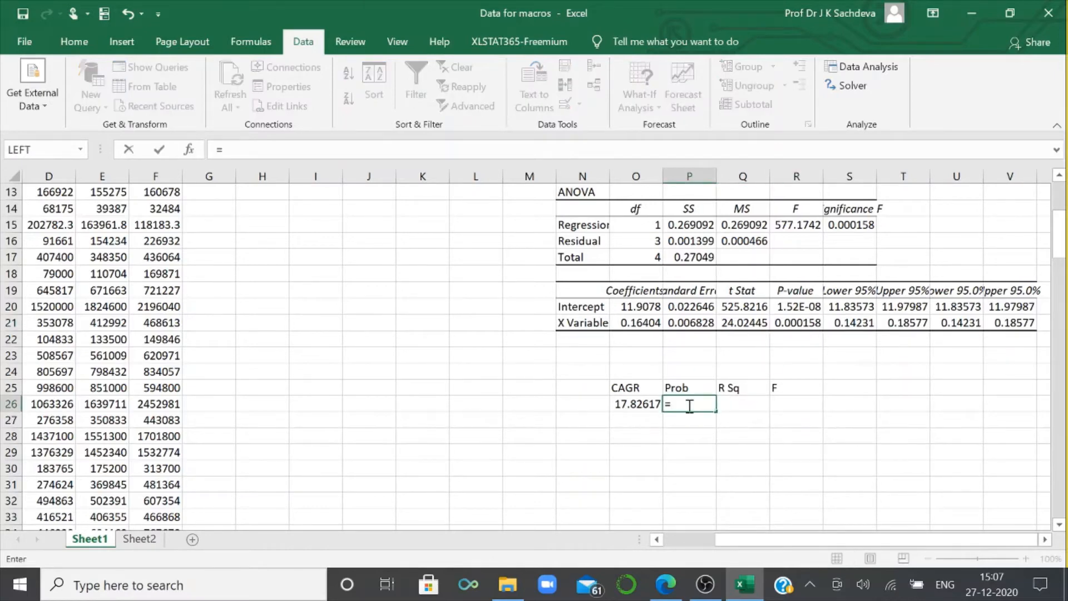
pyautogui.write('R21')
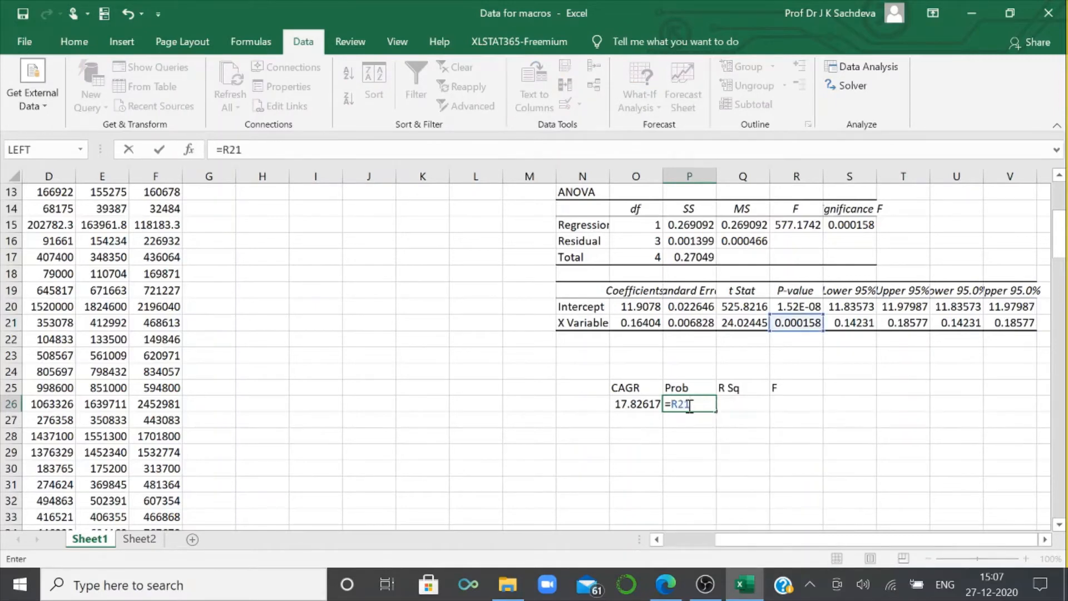
pyautogui.press('Return')
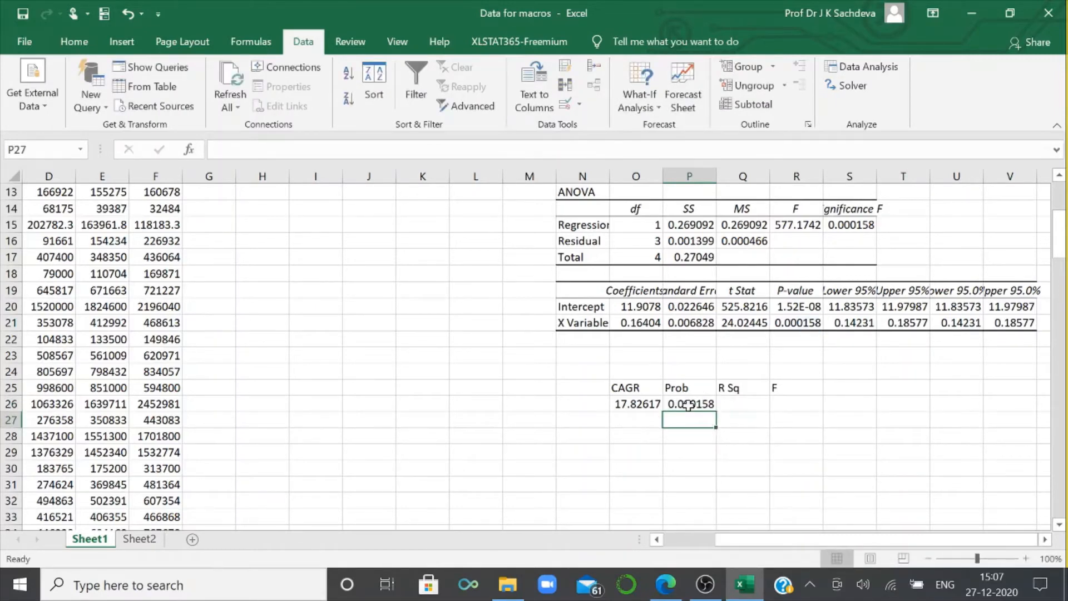
# Link the R Sq cell Q26 to the R Square value in the regression statistics with =O8
pyautogui.click(732, 407)
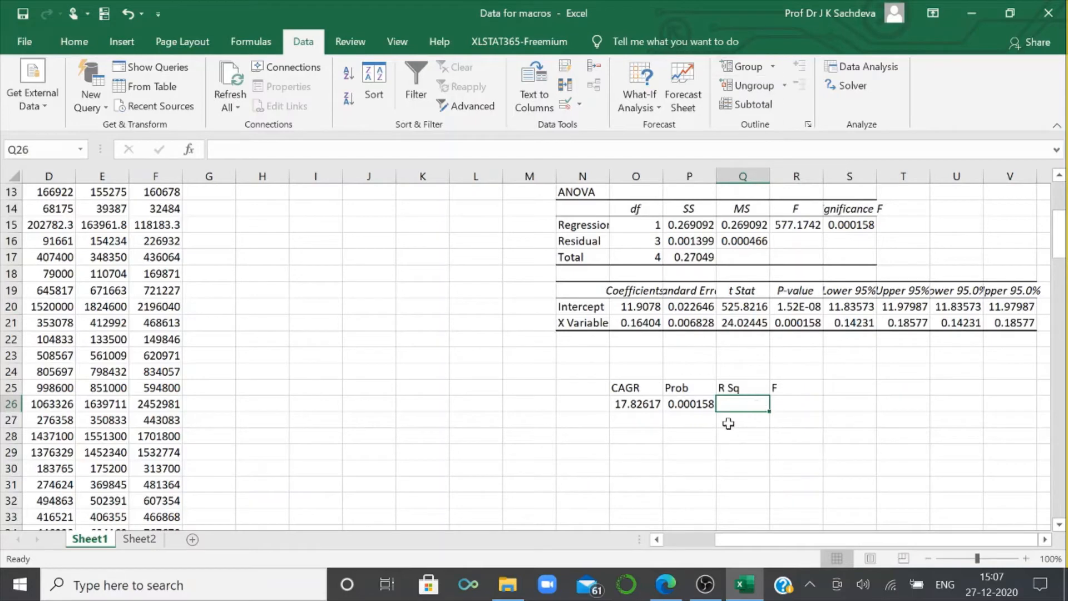
pyautogui.scroll(4, 747, 396)
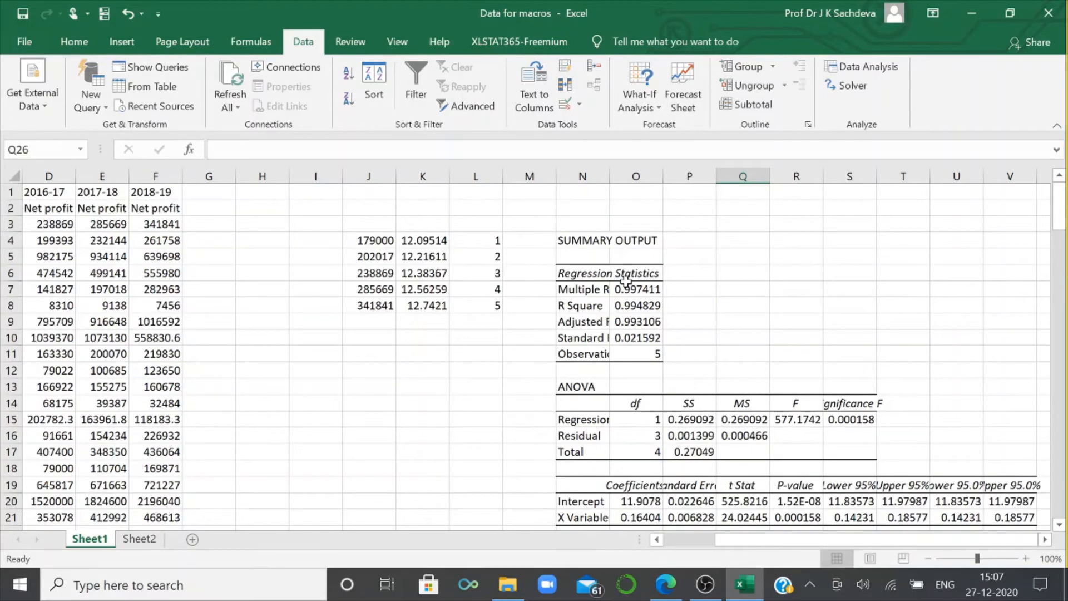
pyautogui.click(634, 302)
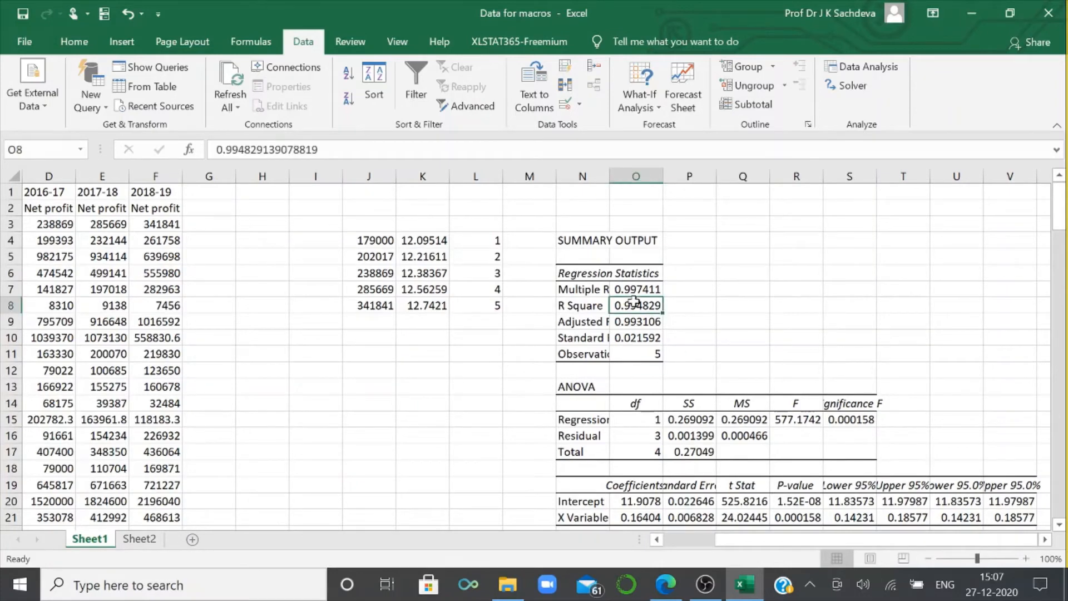
pyautogui.scroll(-8, 706, 362)
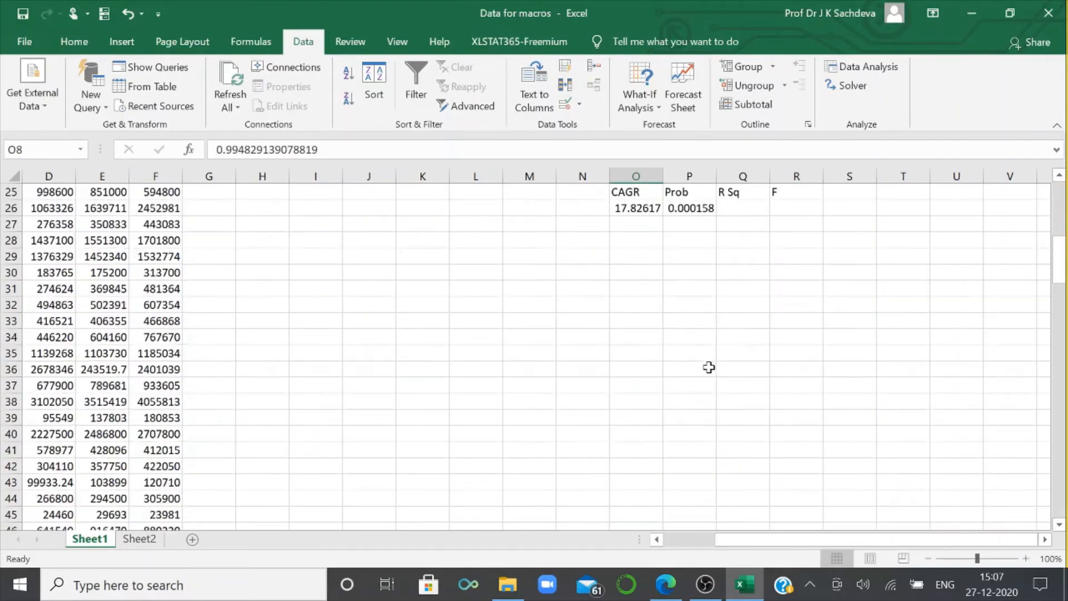
pyautogui.click(742, 210)
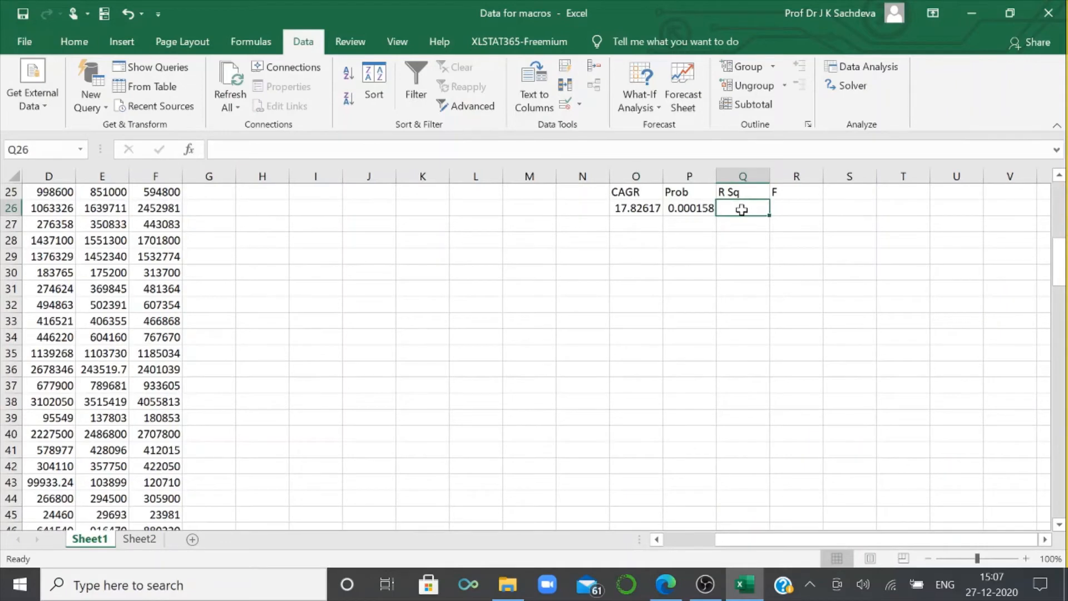
pyautogui.write('=o')
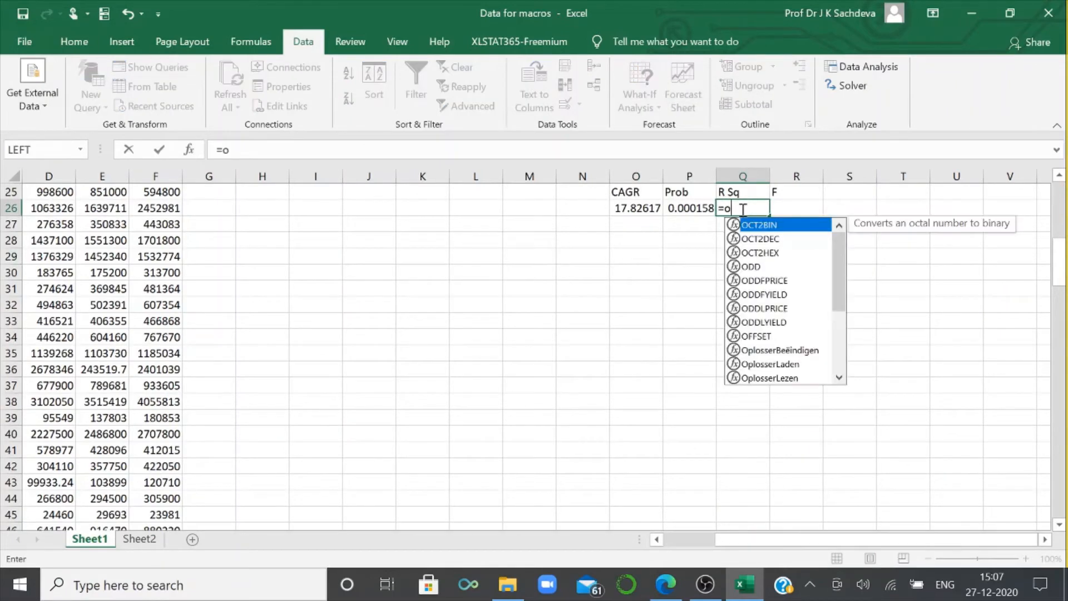
pyautogui.write('8')
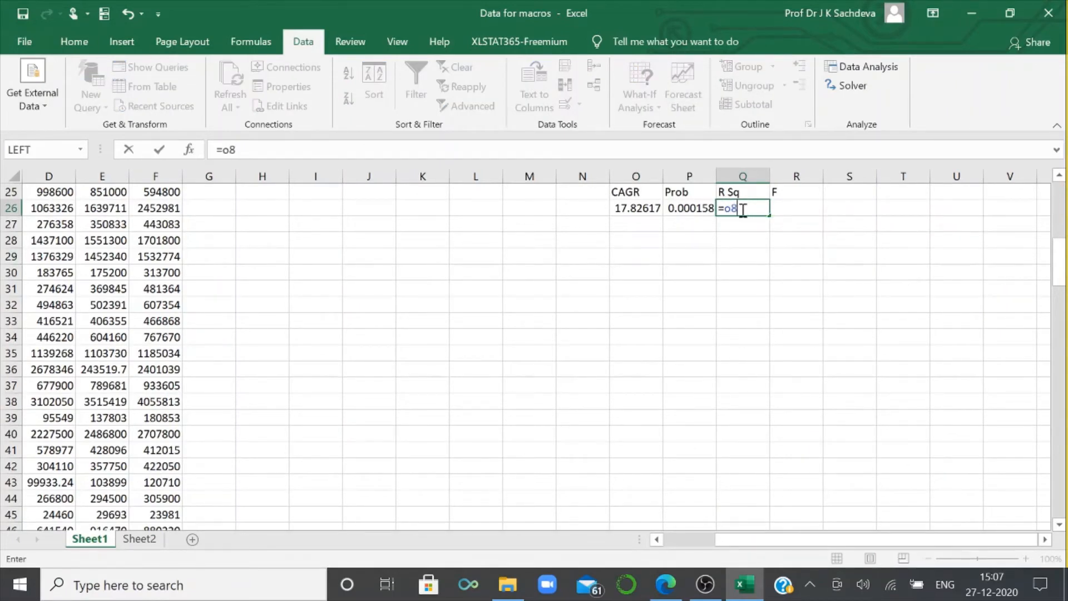
pyautogui.press('BackSpace')
pyautogui.write('o')
pyautogui.press('BackSpace')
pyautogui.write('8')
pyautogui.press('Return')
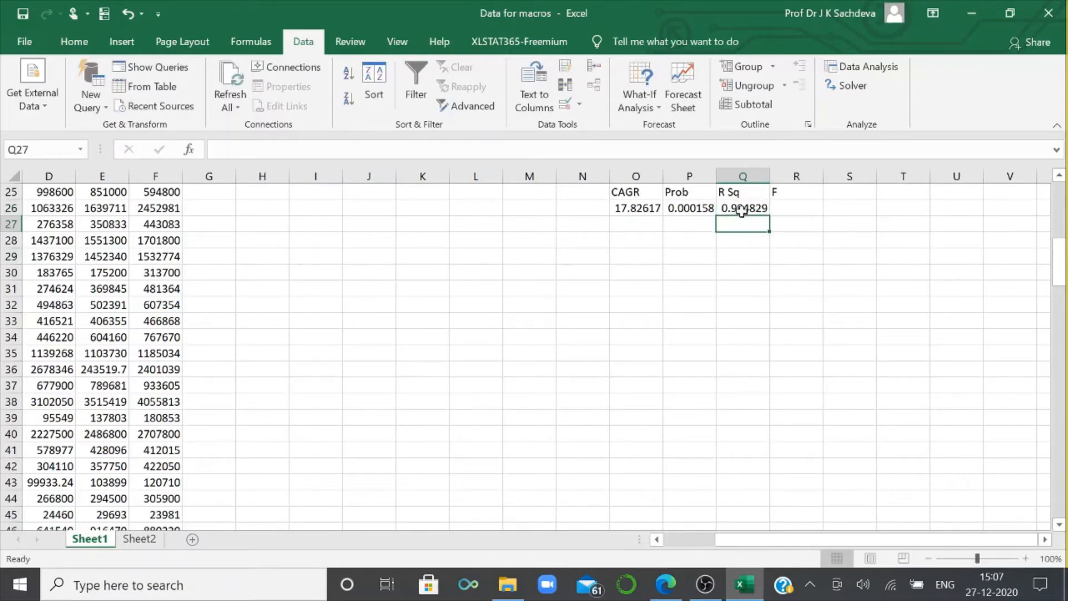
# Link the F cell R26 to the F value in the ANOVA table with =R15
pyautogui.scroll(1, 785, 209)
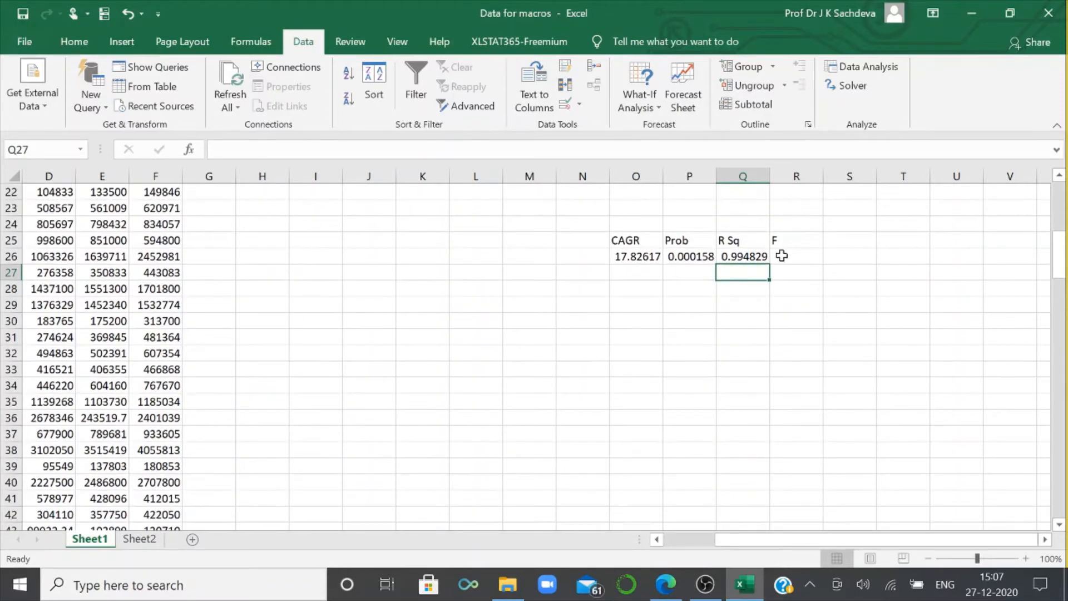
pyautogui.click(781, 256)
pyautogui.scroll(4, 788, 254)
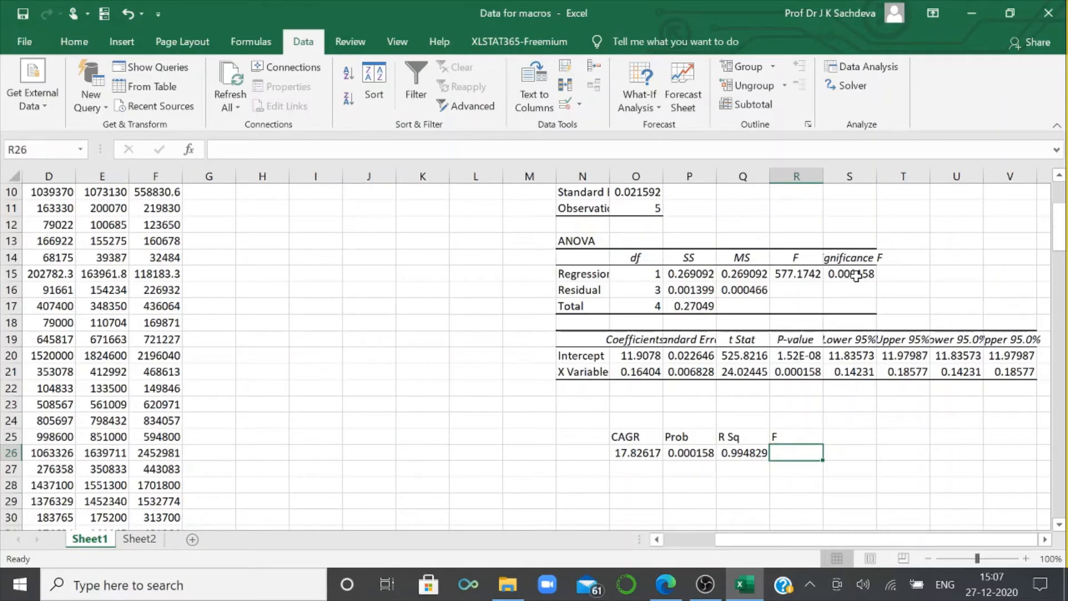
pyautogui.click(793, 274)
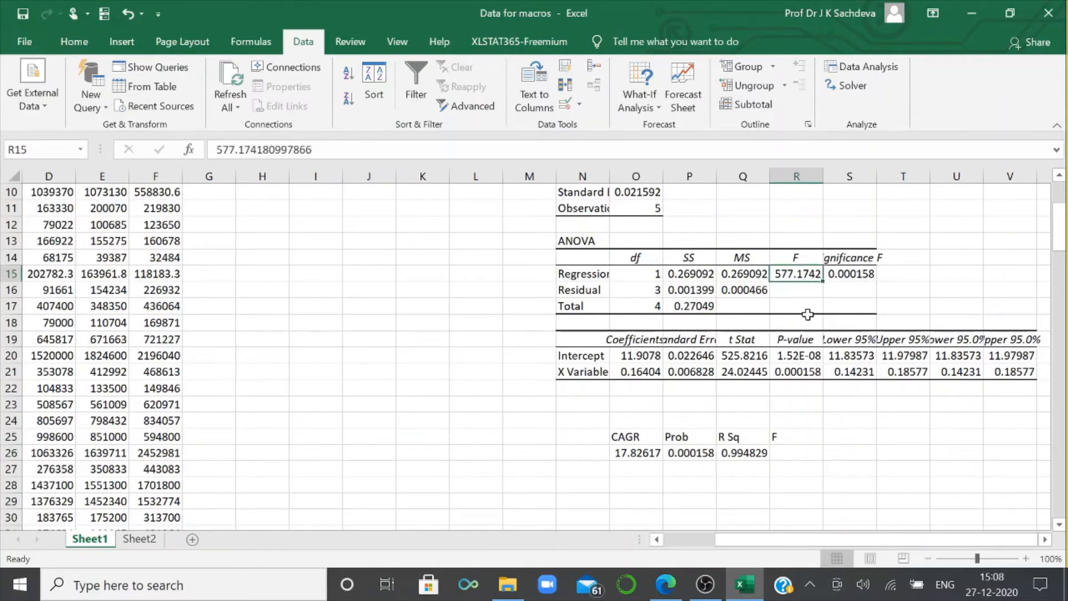
pyautogui.click(787, 454)
pyautogui.write('=R')
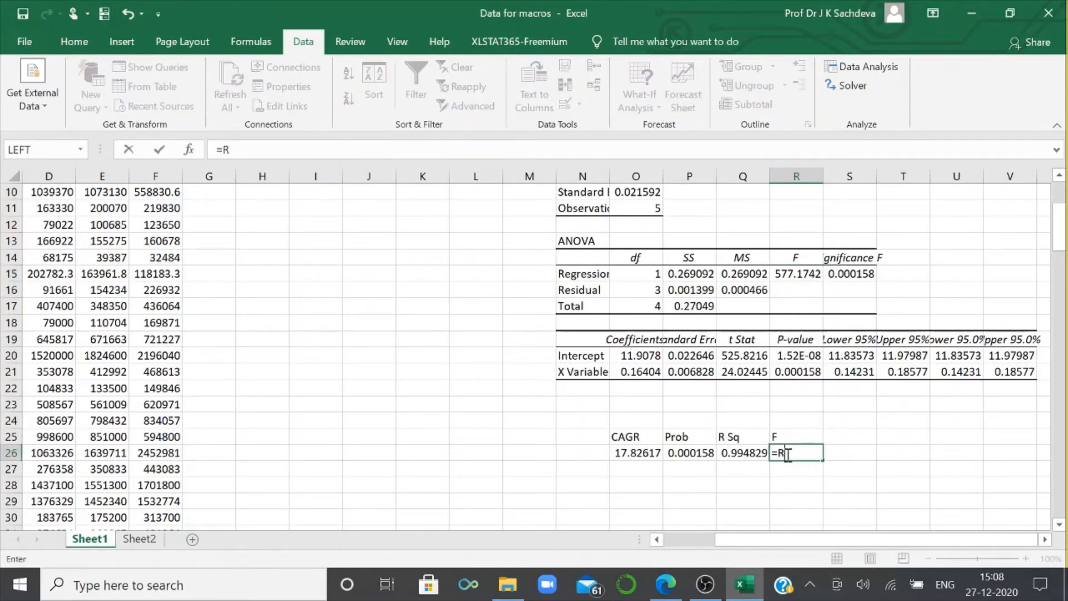
pyautogui.write('15')
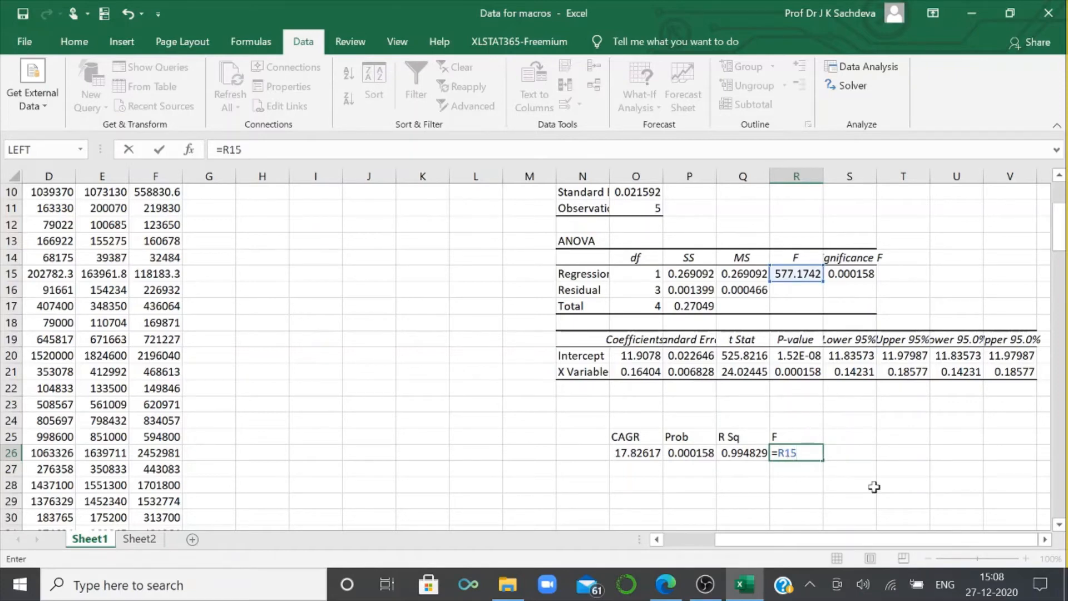
pyautogui.click(874, 486)
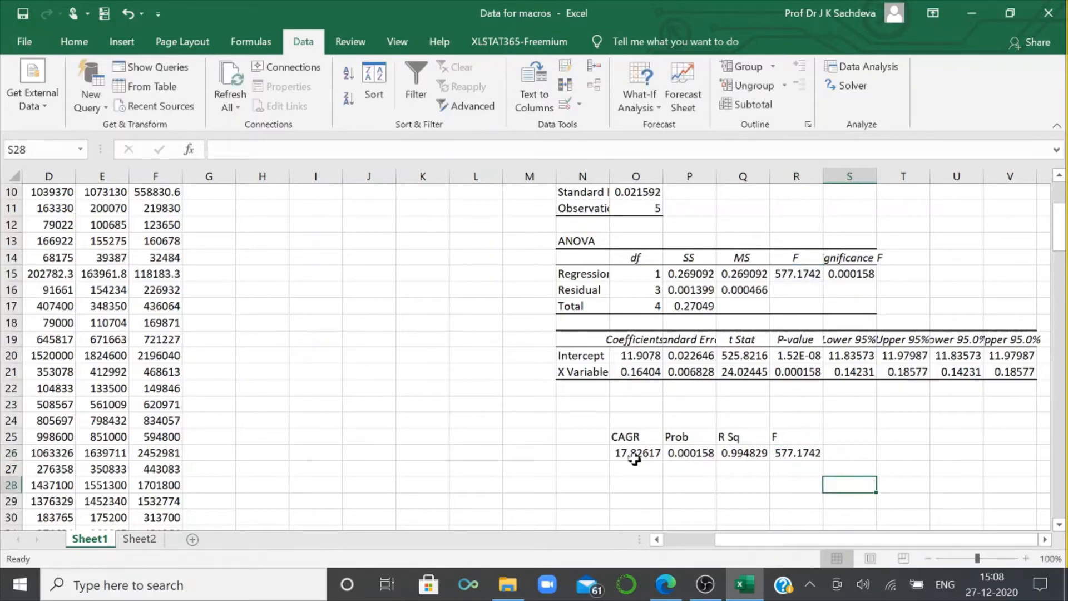
# Format the summary values in O26:R26 as Number with two decimal places
pyautogui.click(617, 451)
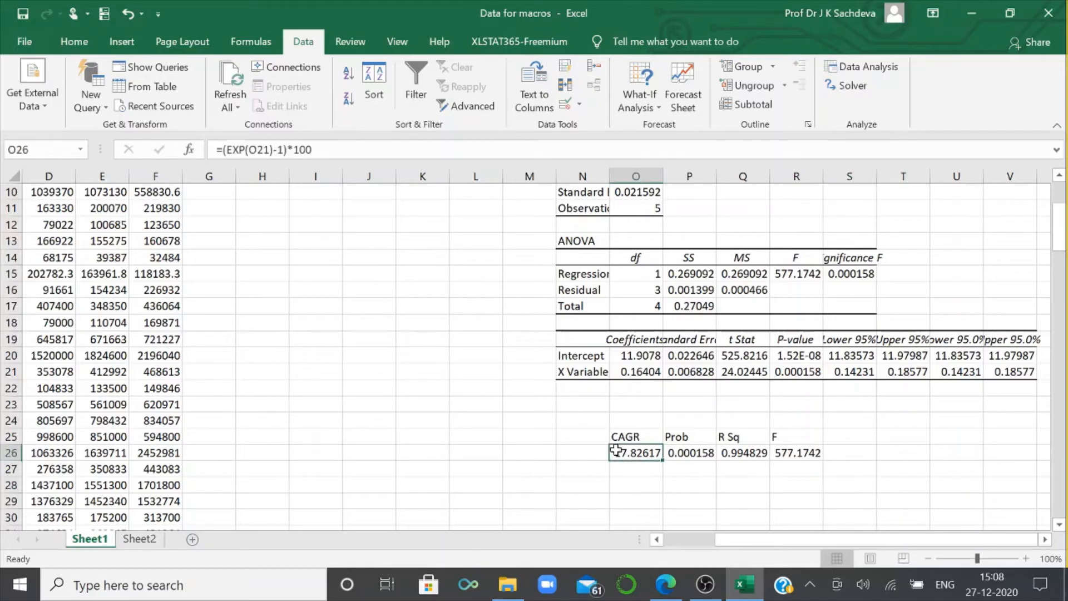
pyautogui.moveTo(616, 451); pyautogui.dragTo(796, 453)
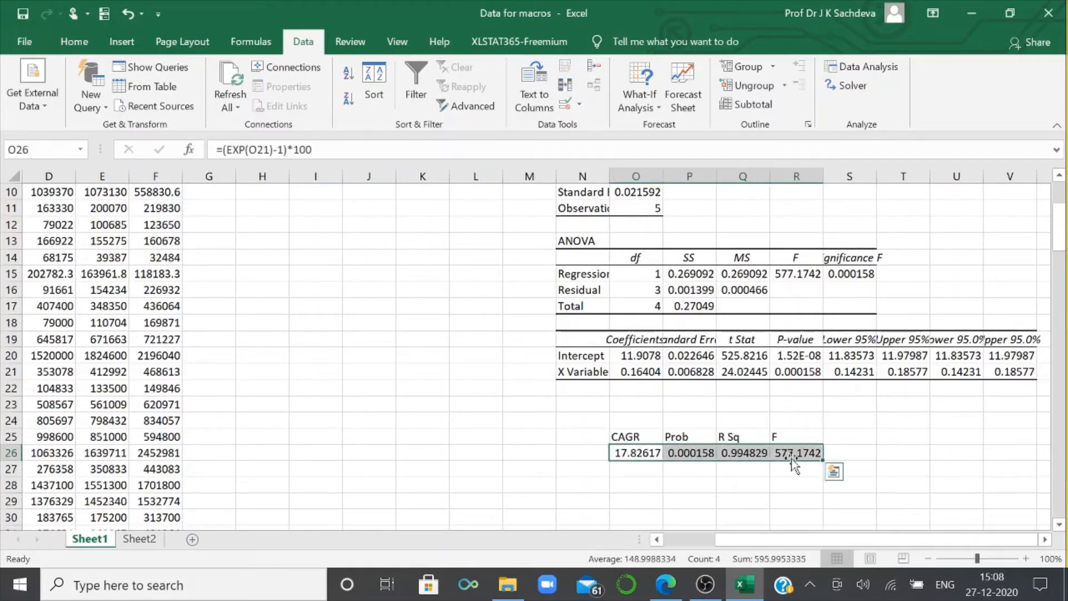
pyautogui.rightClick(792, 454)
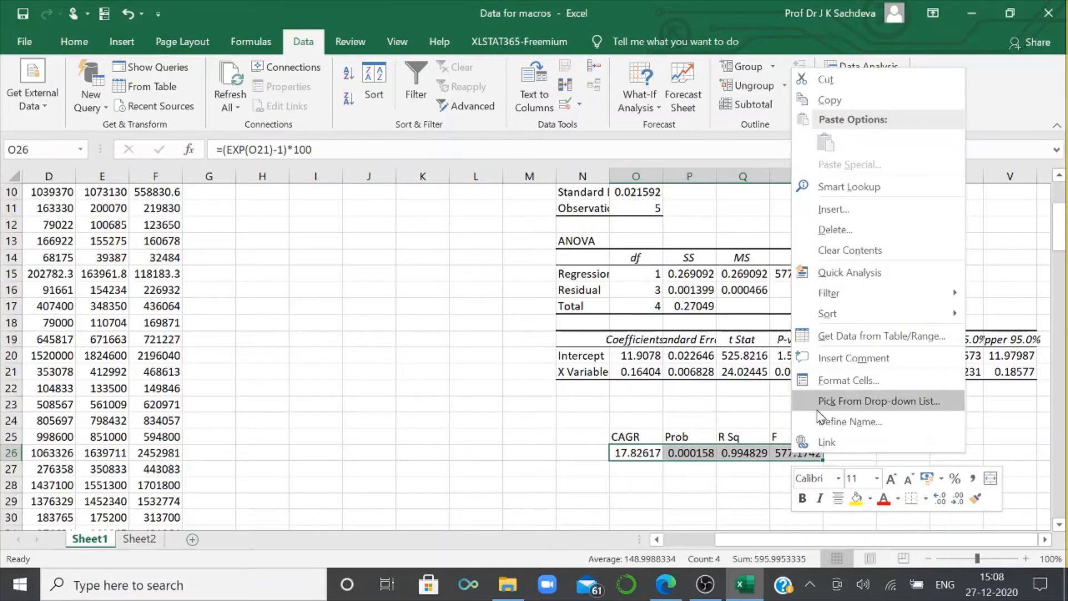
pyautogui.click(834, 380)
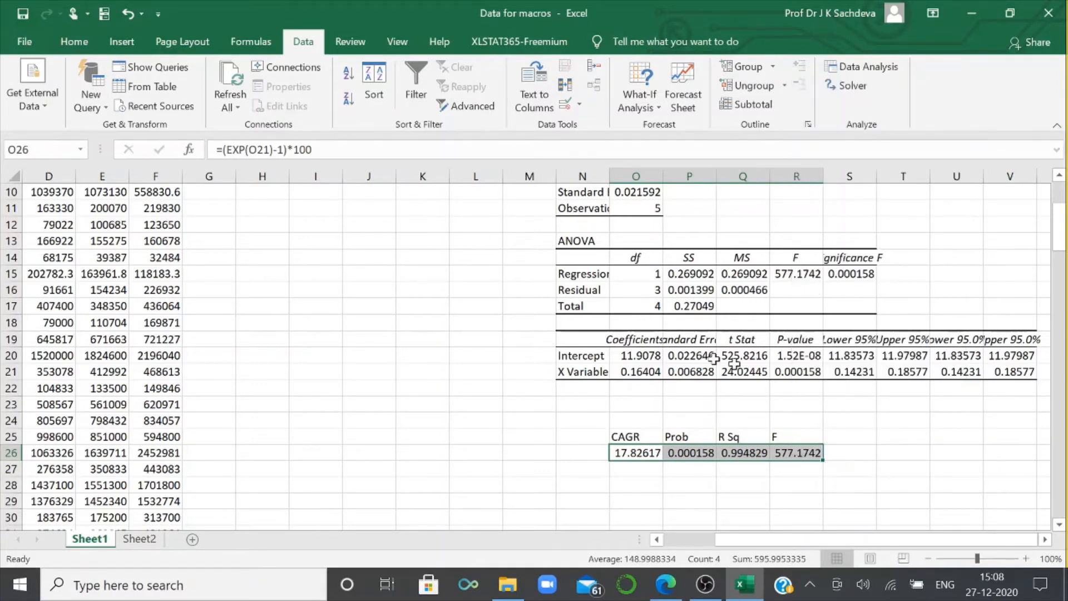
pyautogui.click(651, 225)
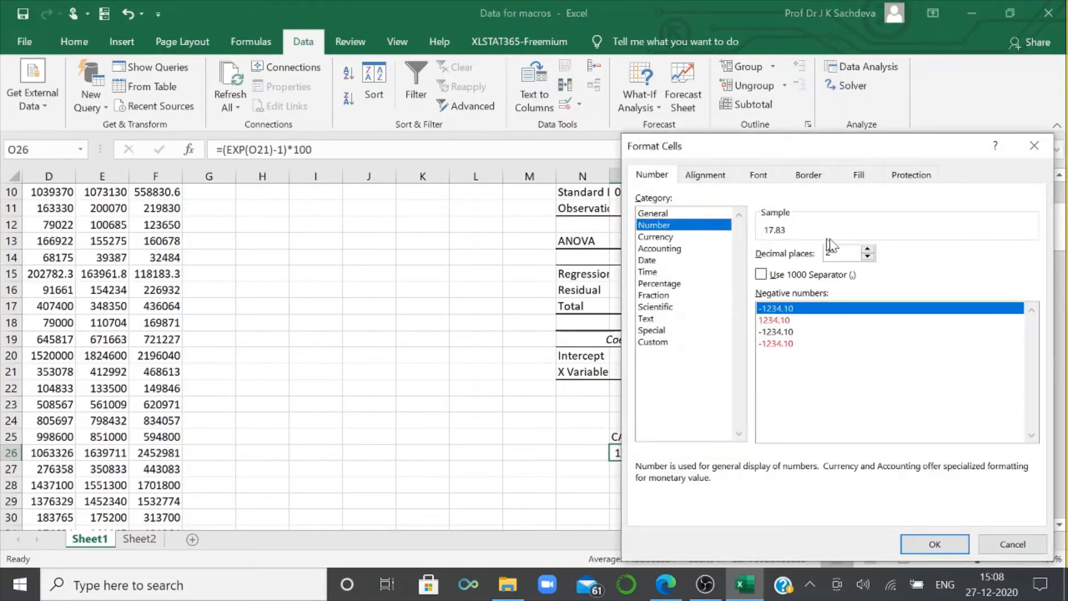
pyautogui.click(935, 544)
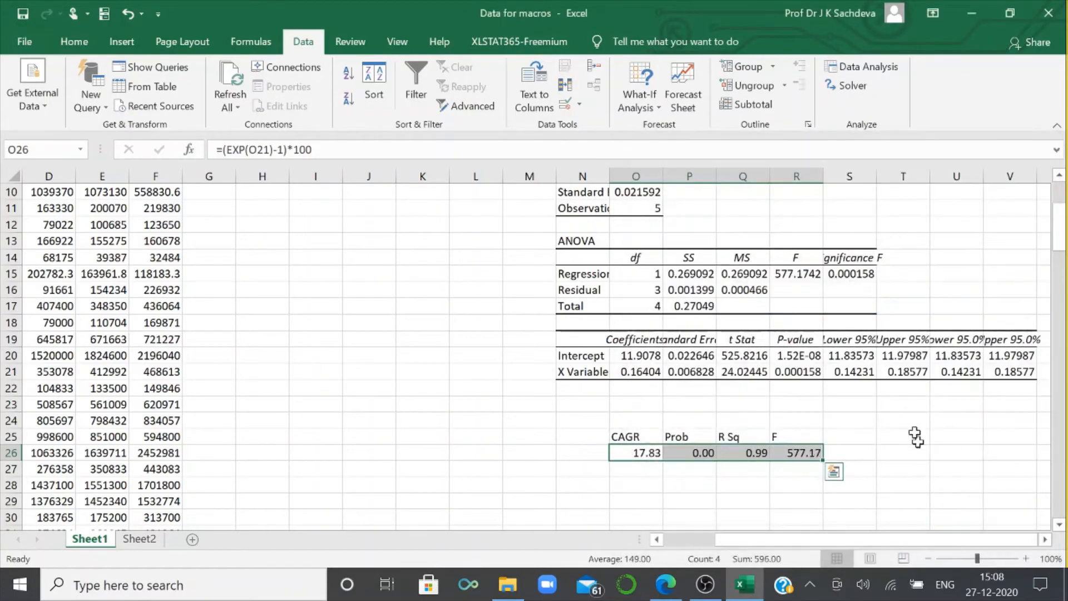
pyautogui.scroll(-1, 902, 388)
pyautogui.scroll(-2, 902, 388)
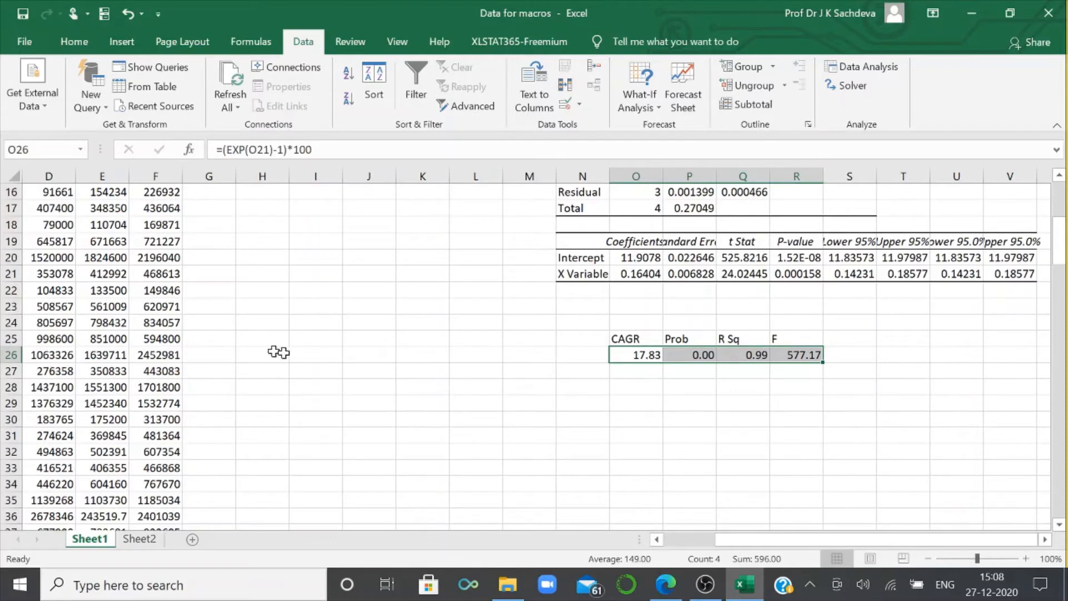
pyautogui.scroll(-3, 369, 332)
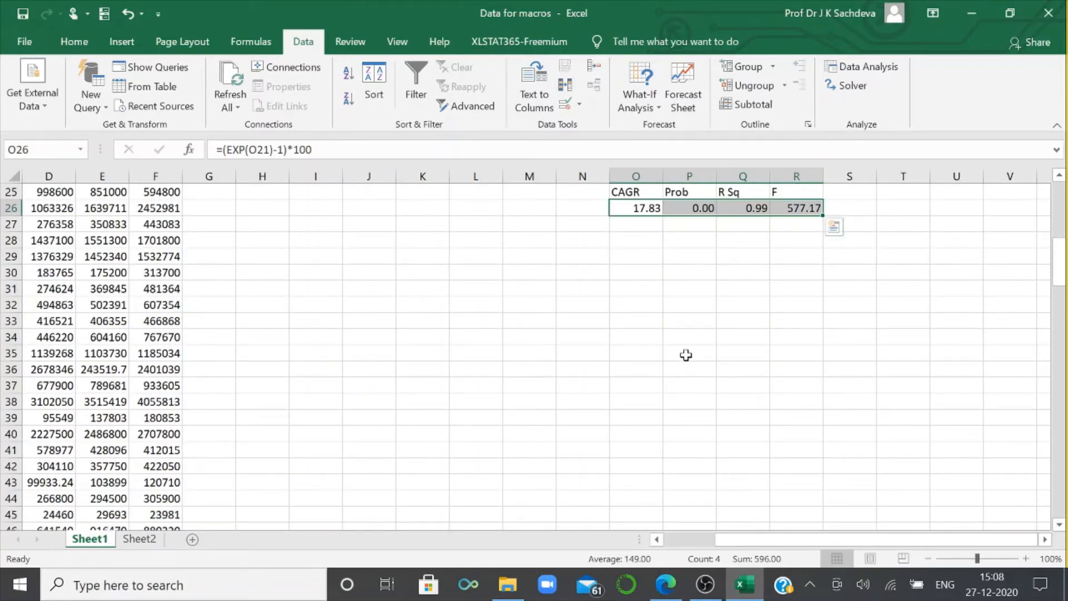
pyautogui.scroll(3, 686, 355)
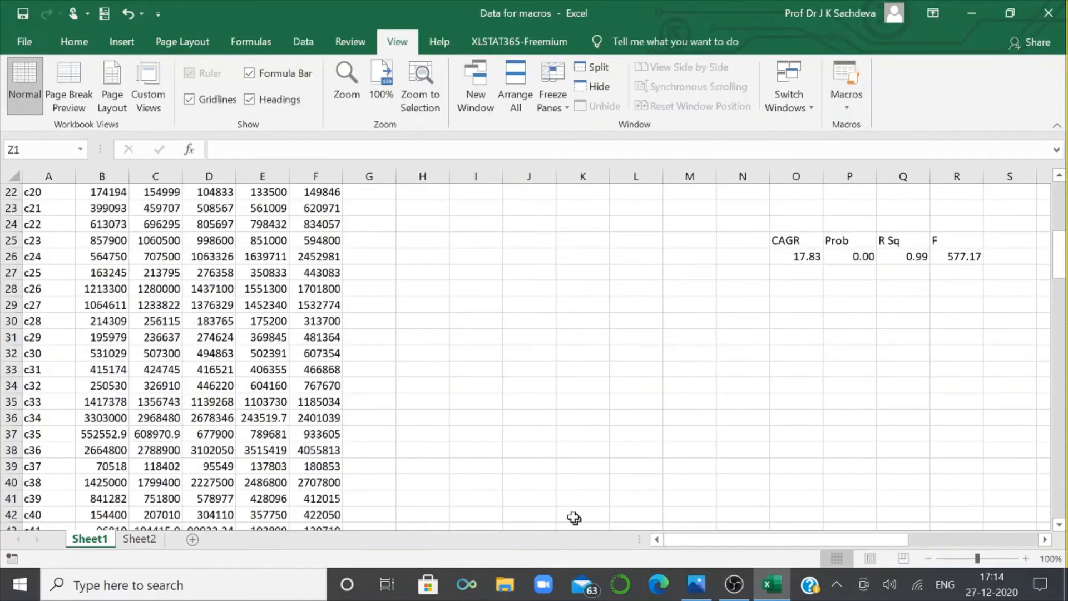
# Add a new sheet after Sheet1 and rename it Table
pyautogui.click(192, 539)
pyautogui.rightClick(141, 541)
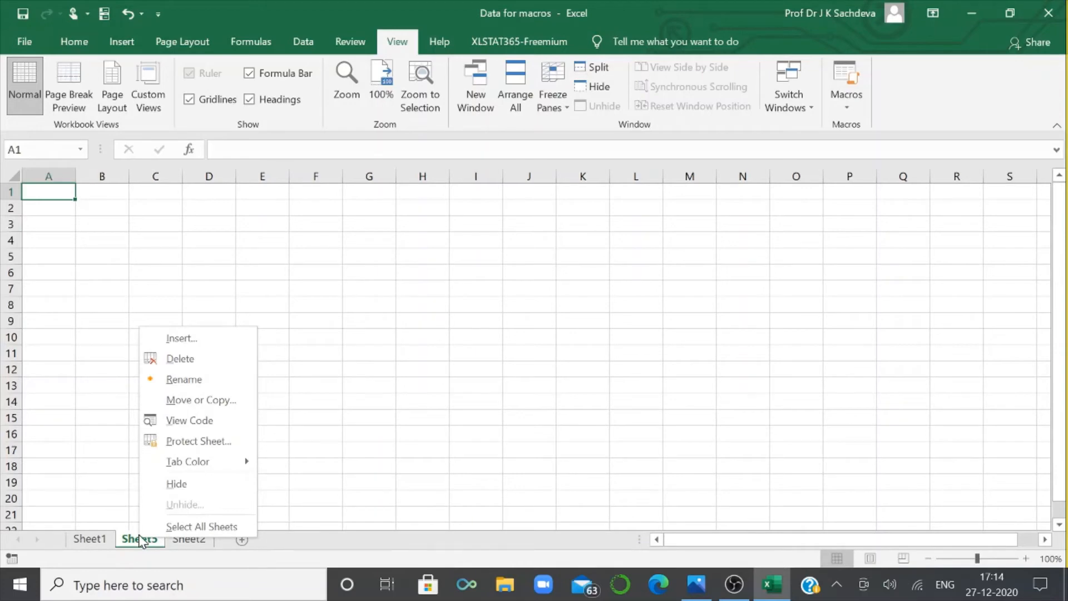
pyautogui.click(179, 384)
pyautogui.write('Table')
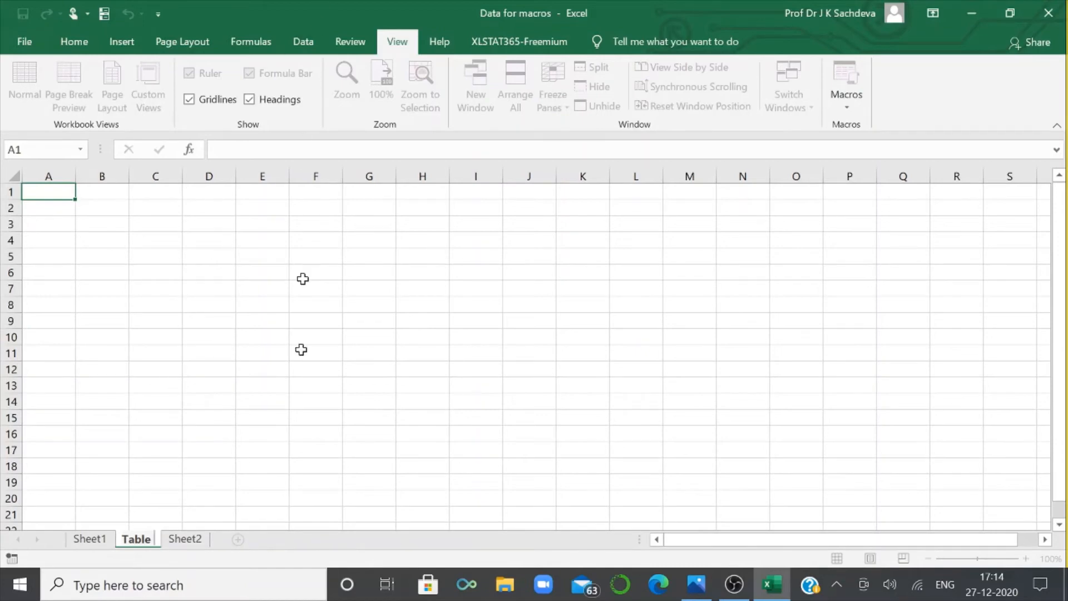
pyautogui.click(186, 540)
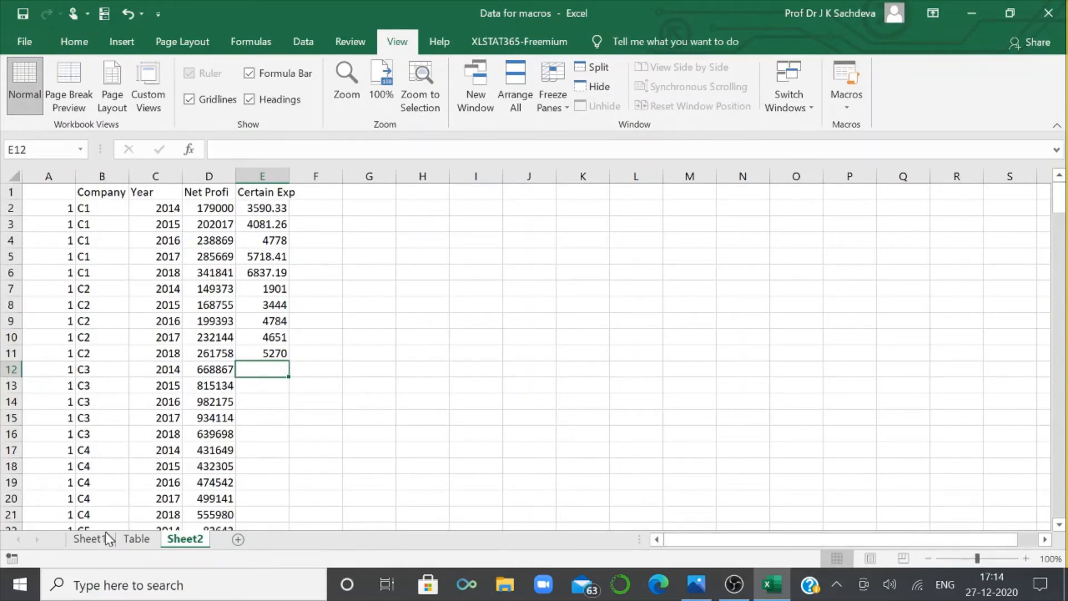
# Copy the Company column A2:A47 from Sheet1 and paste it as values into the Table sheet starting at A1
pyautogui.hotkey('ctrl', 'pageup')
pyautogui.hotkey('ctrl', 'pageup')
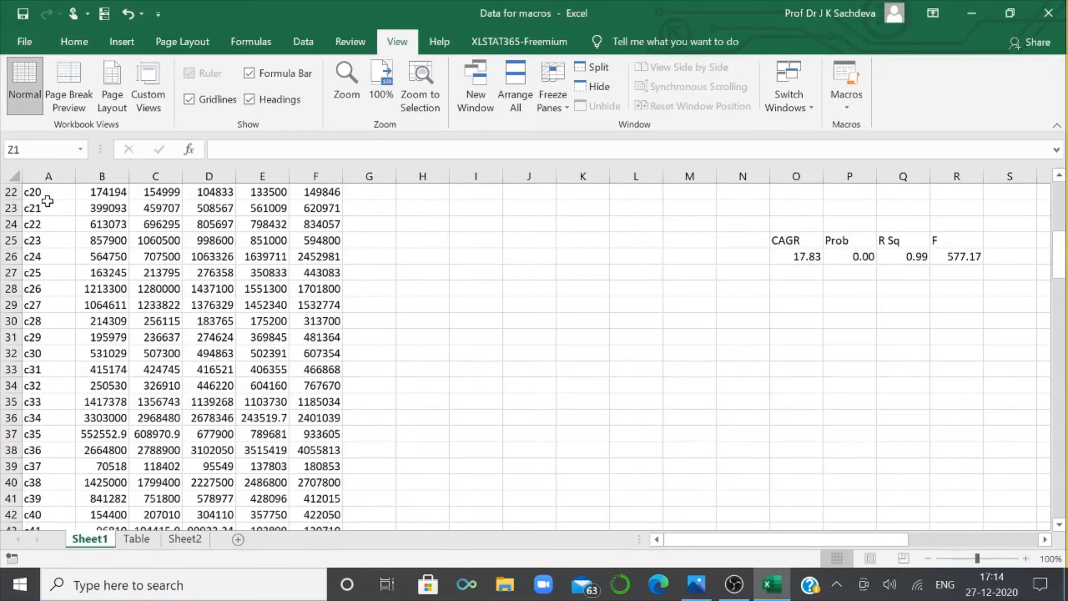
pyautogui.scroll(7, 44, 210)
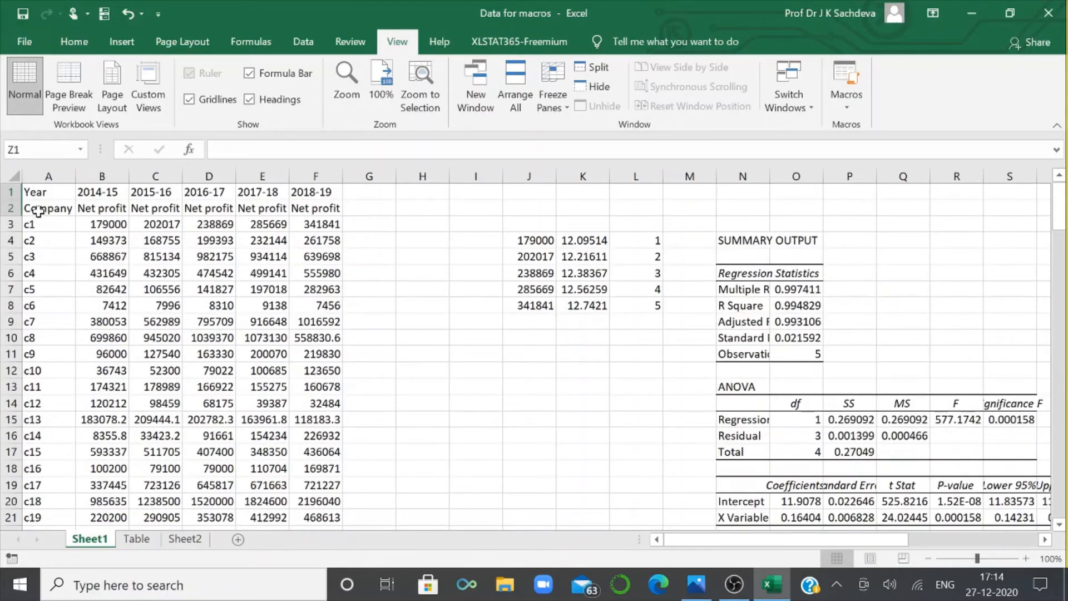
pyautogui.moveTo(44, 210); pyautogui.dragTo(41, 499)
pyautogui.rightClick(40, 500)
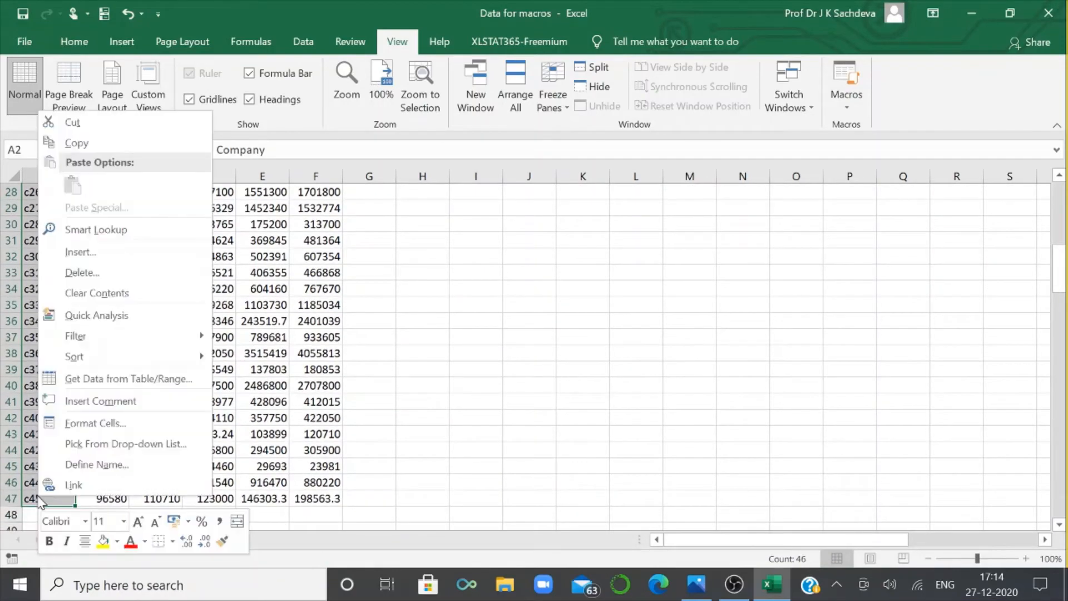
pyautogui.click(76, 143)
pyautogui.scroll(9, 161, 513)
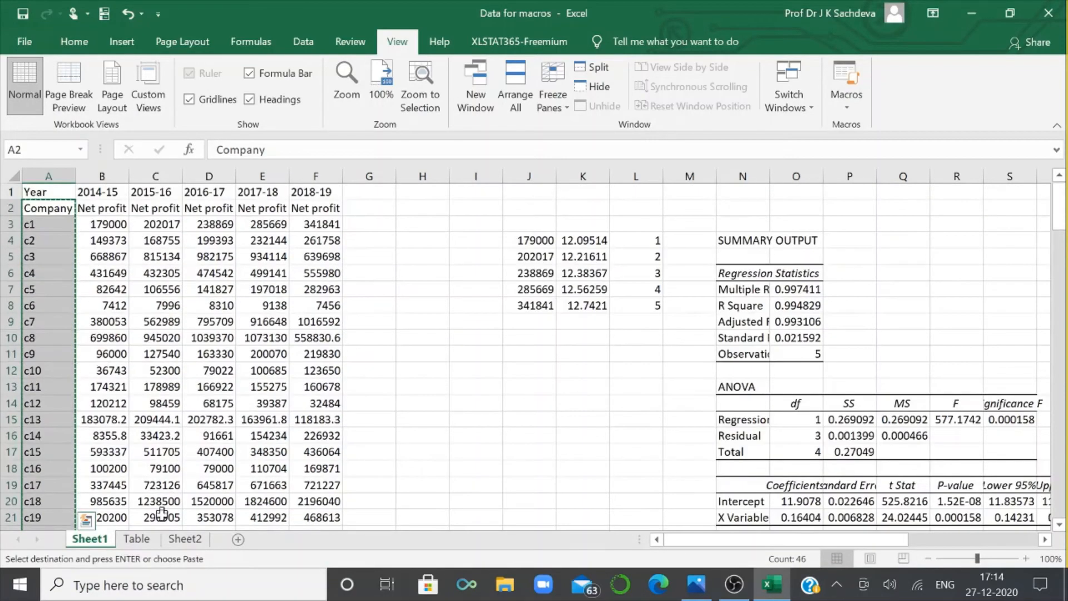
pyautogui.click(136, 538)
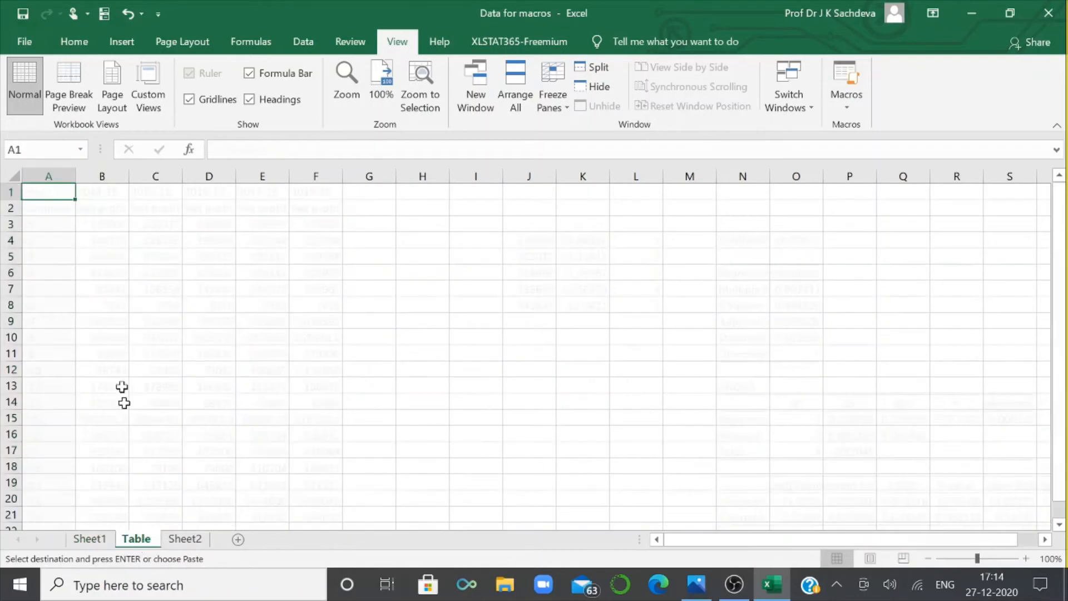
pyautogui.rightClick(42, 191)
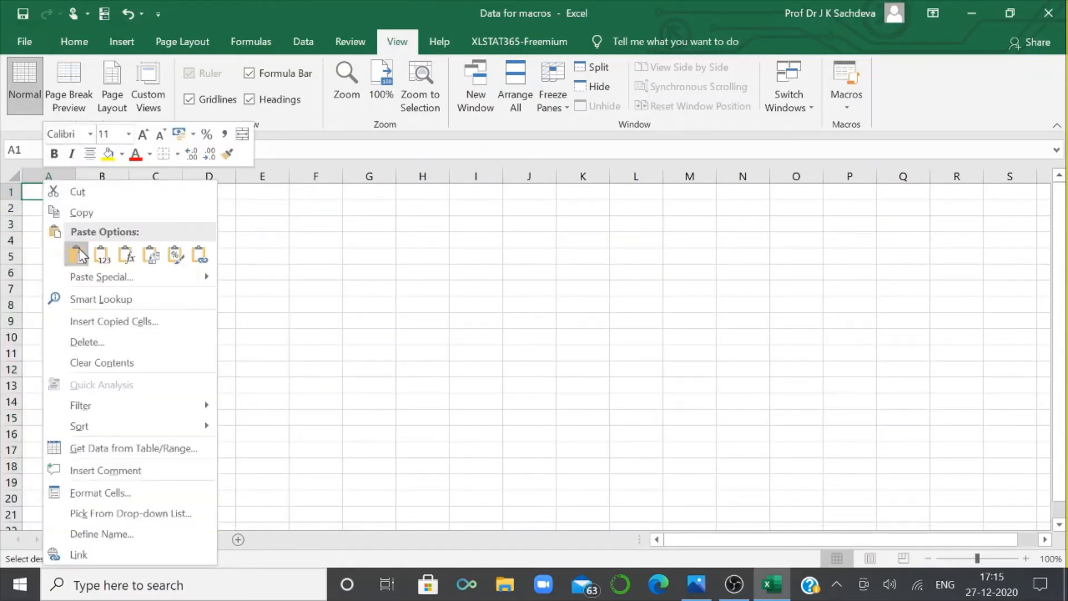
pyautogui.click(102, 255)
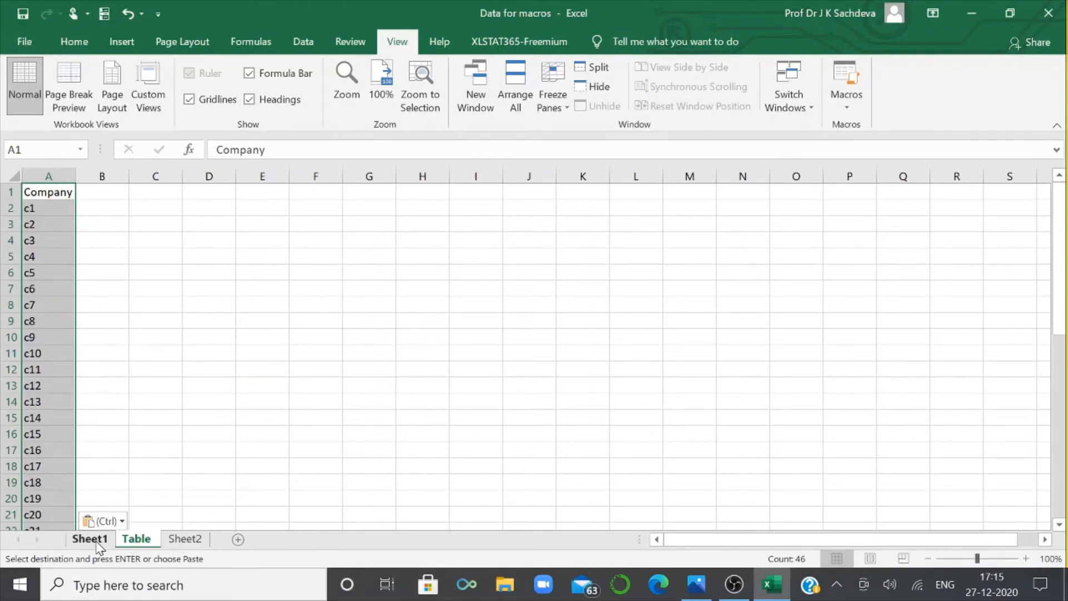
# Copy the CAGR, Prob, R Sq and F headings in O25:R25 of Sheet1 and paste them as values at B1 of Table, ending on B2
pyautogui.click(184, 540)
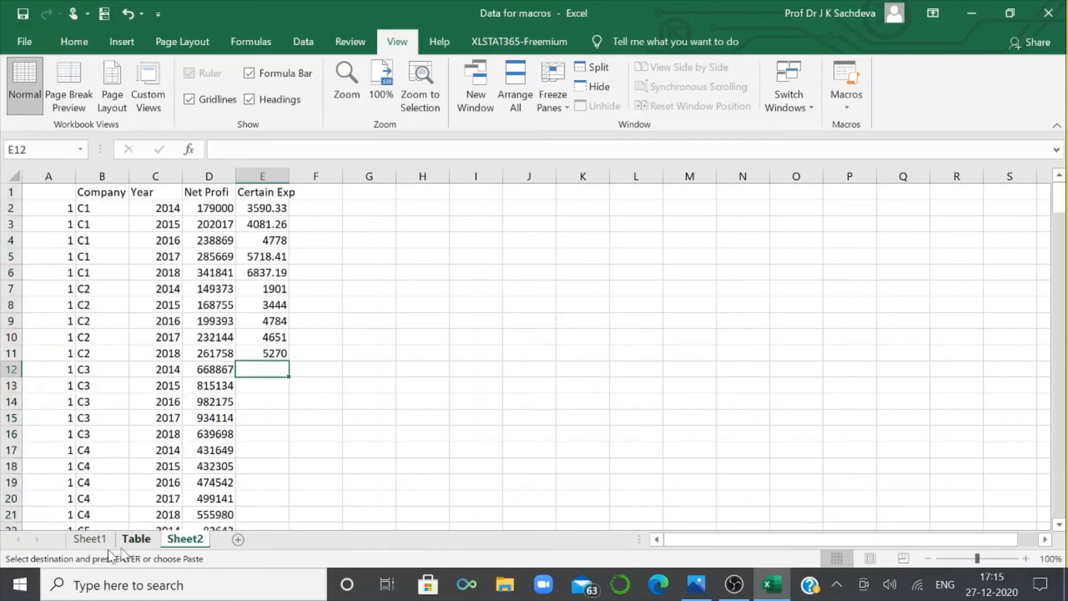
pyautogui.click(95, 545)
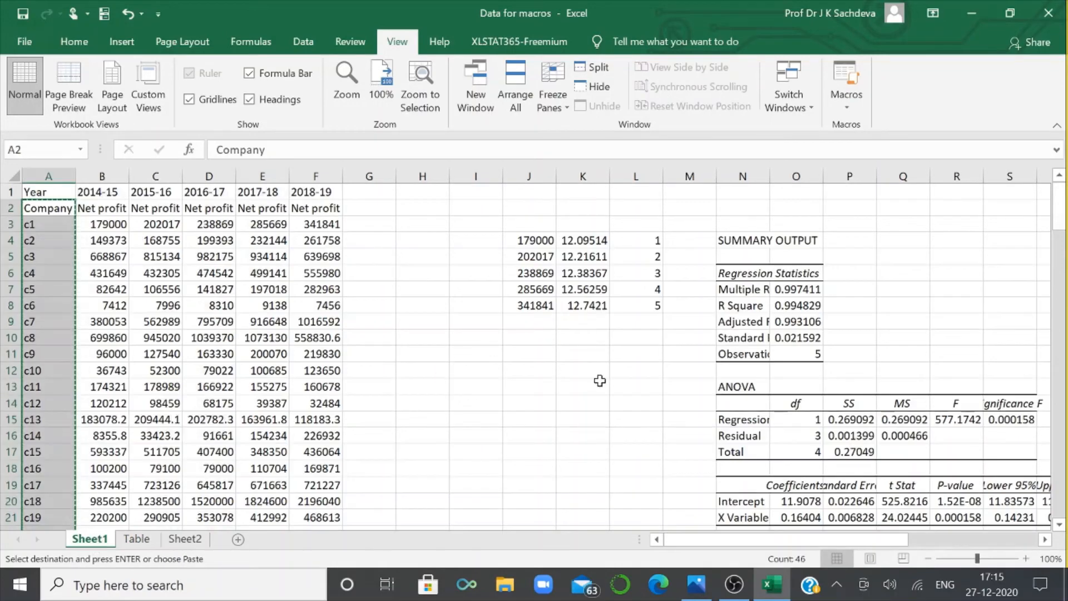
pyautogui.scroll(-3, 599, 380)
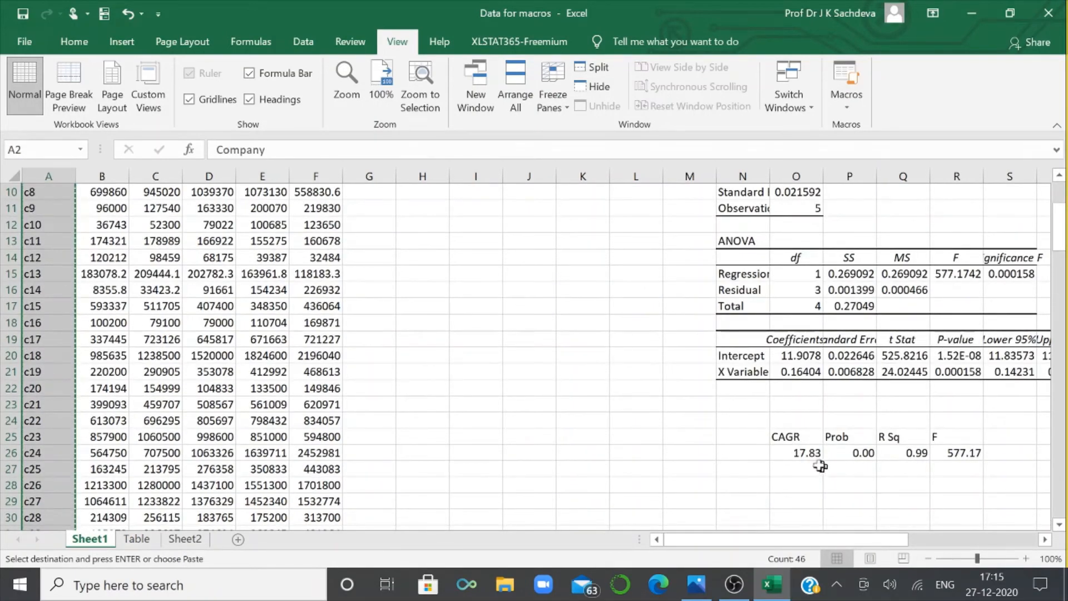
pyautogui.moveTo(774, 437); pyautogui.dragTo(933, 436)
pyautogui.rightClick(878, 439)
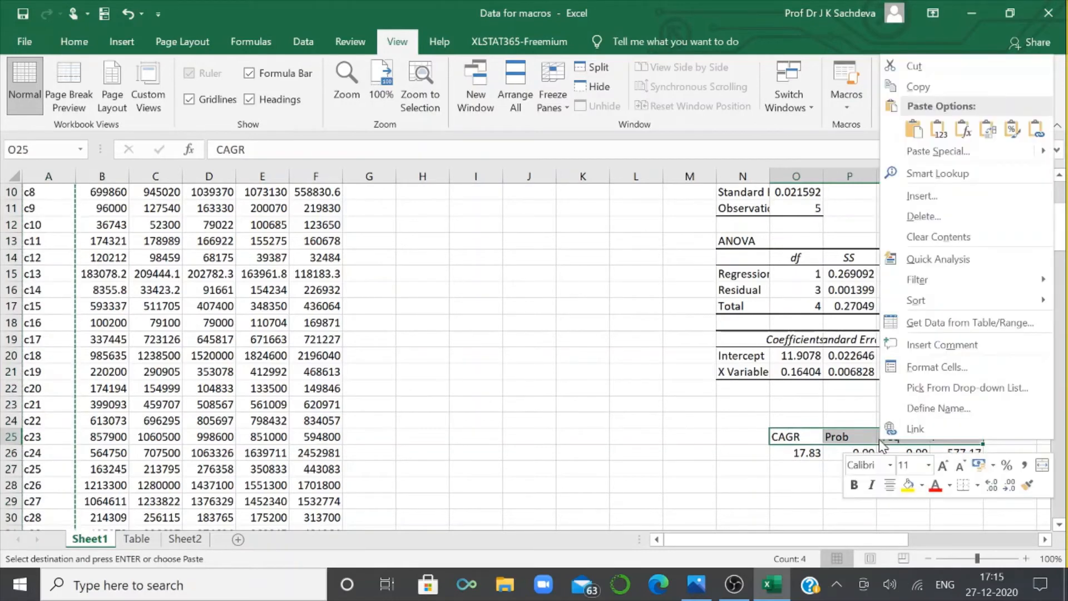
pyautogui.click(912, 88)
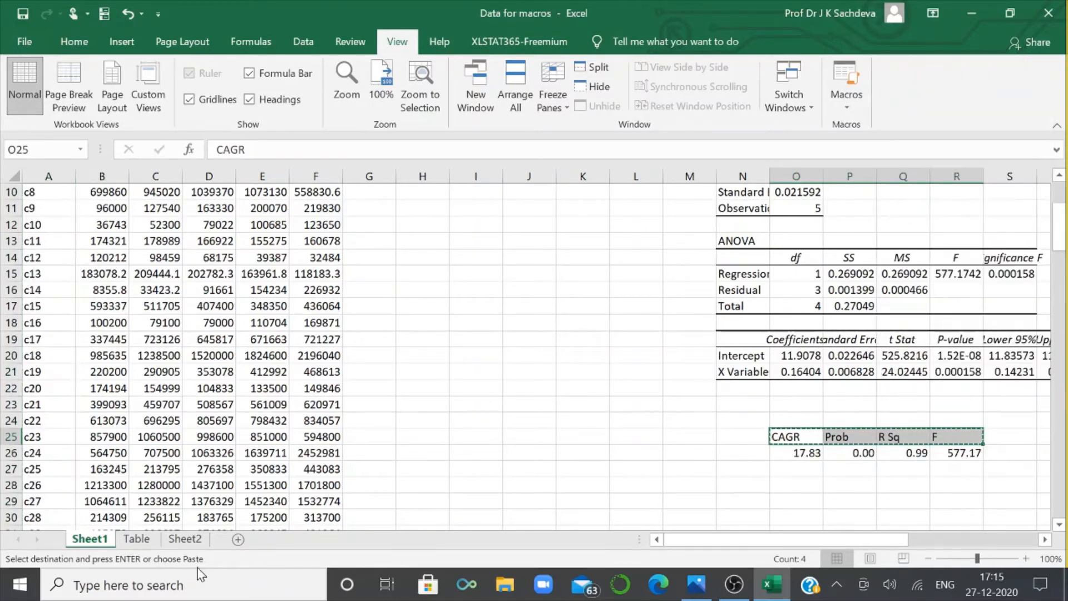
pyautogui.click(136, 539)
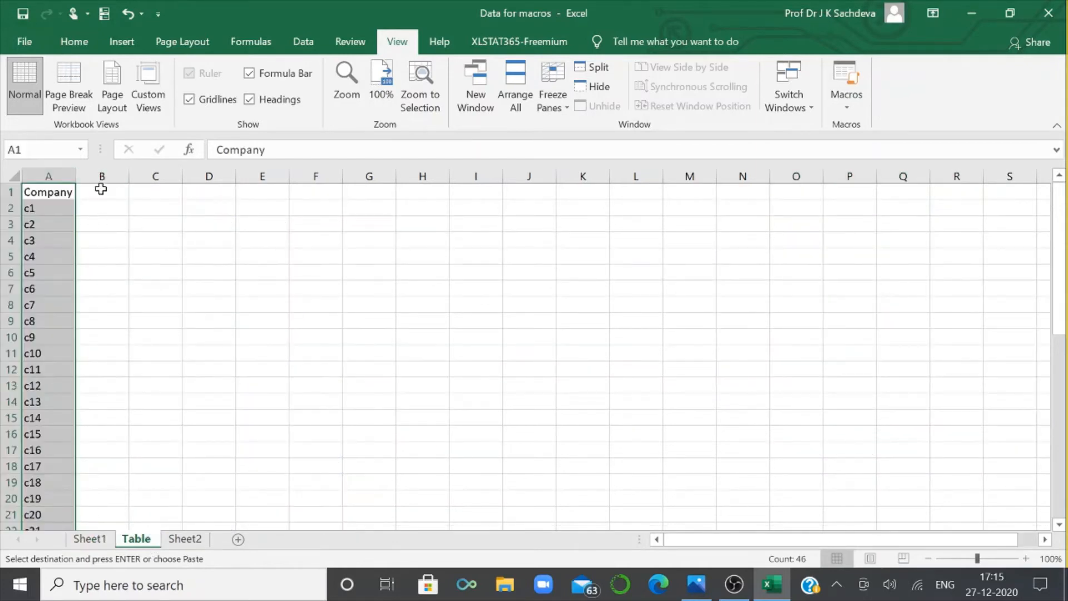
pyautogui.click(103, 190)
pyautogui.rightClick(102, 191)
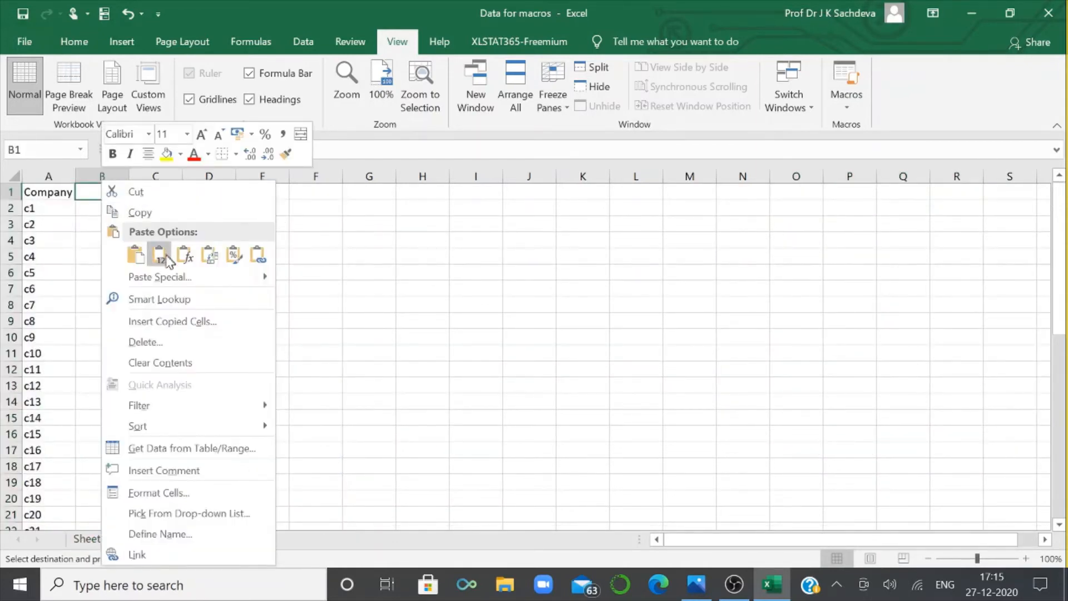
pyautogui.click(162, 254)
pyautogui.click(109, 206)
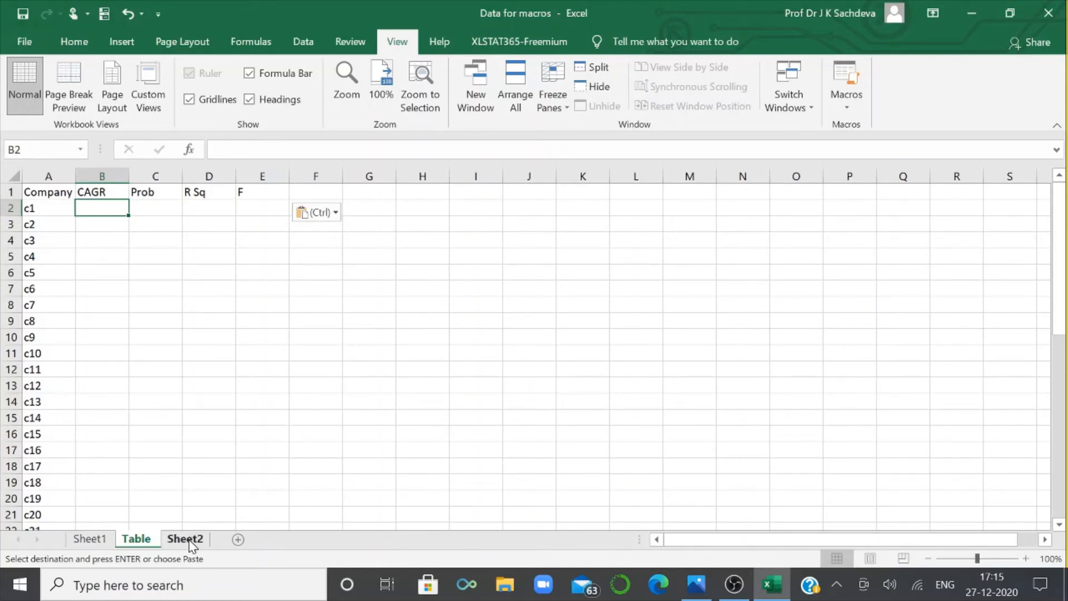
# Select the summary values O26:R26 on Sheet1, checking the destination cell on the Table sheet
pyautogui.click(100, 534)
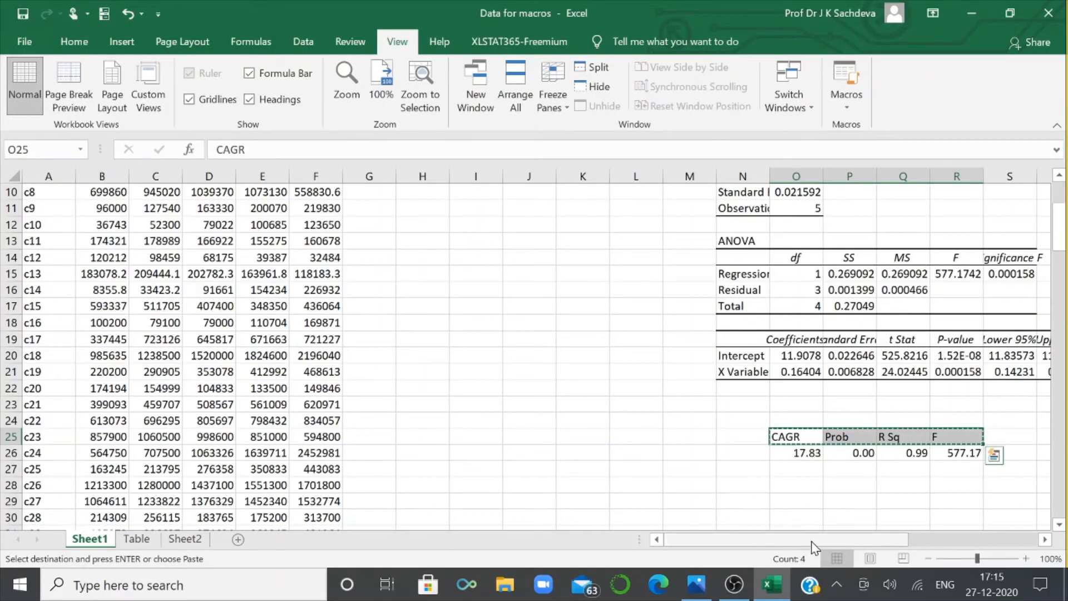
pyautogui.moveTo(813, 539); pyautogui.dragTo(918, 535)
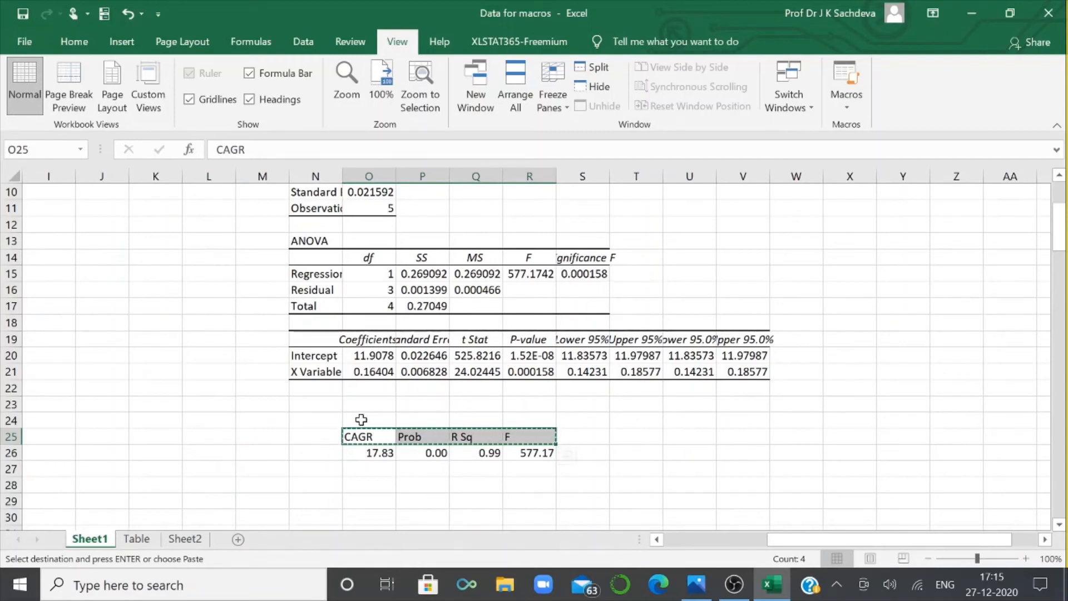
pyautogui.hotkey('ctrl', 'v')
pyautogui.moveTo(346, 454); pyautogui.dragTo(537, 453)
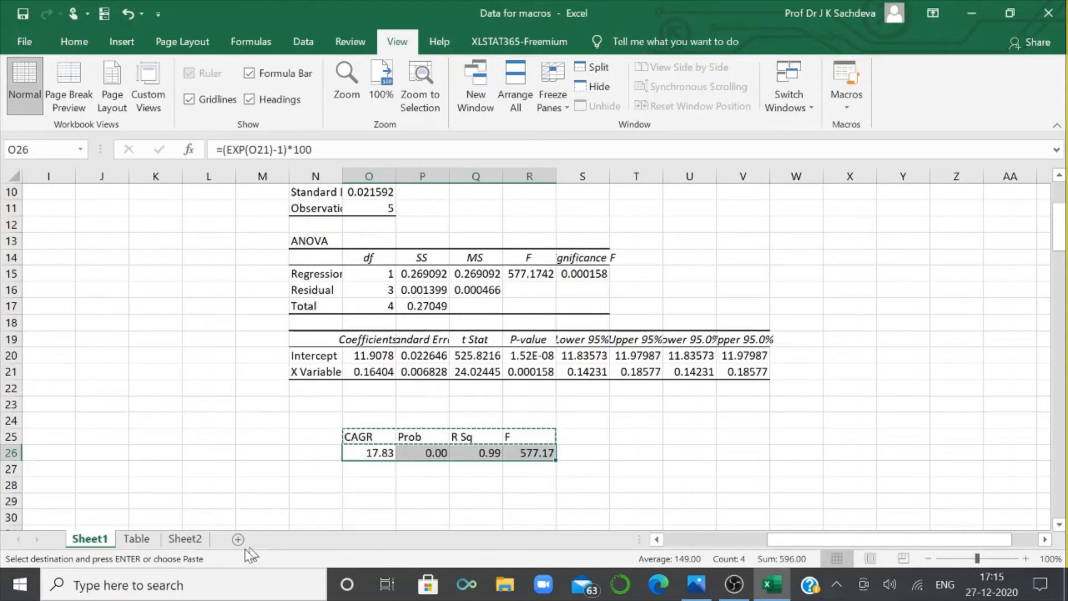
pyautogui.click(137, 539)
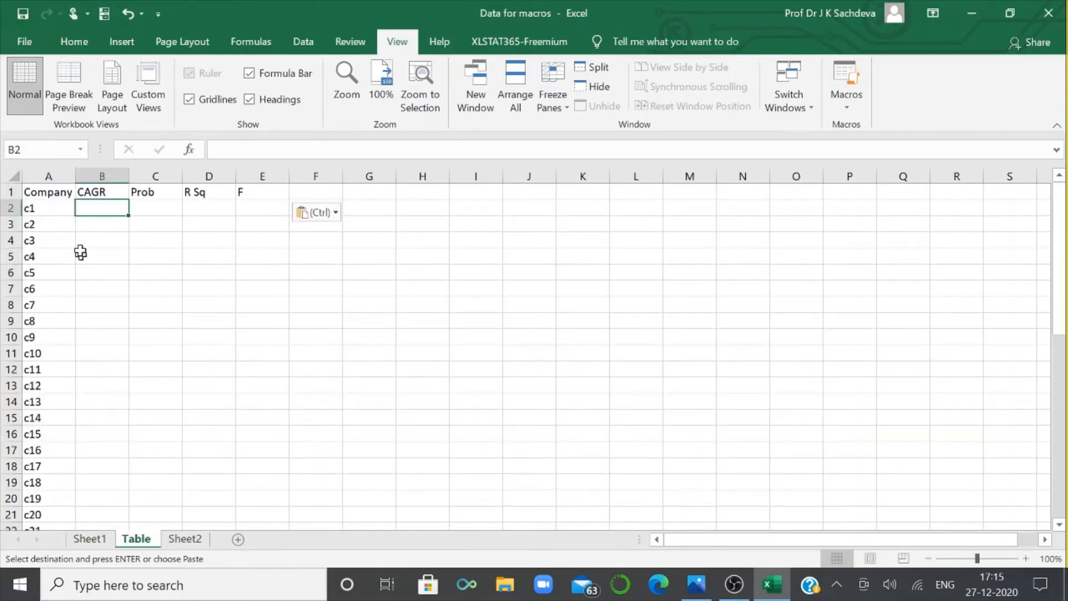
pyautogui.click(185, 539)
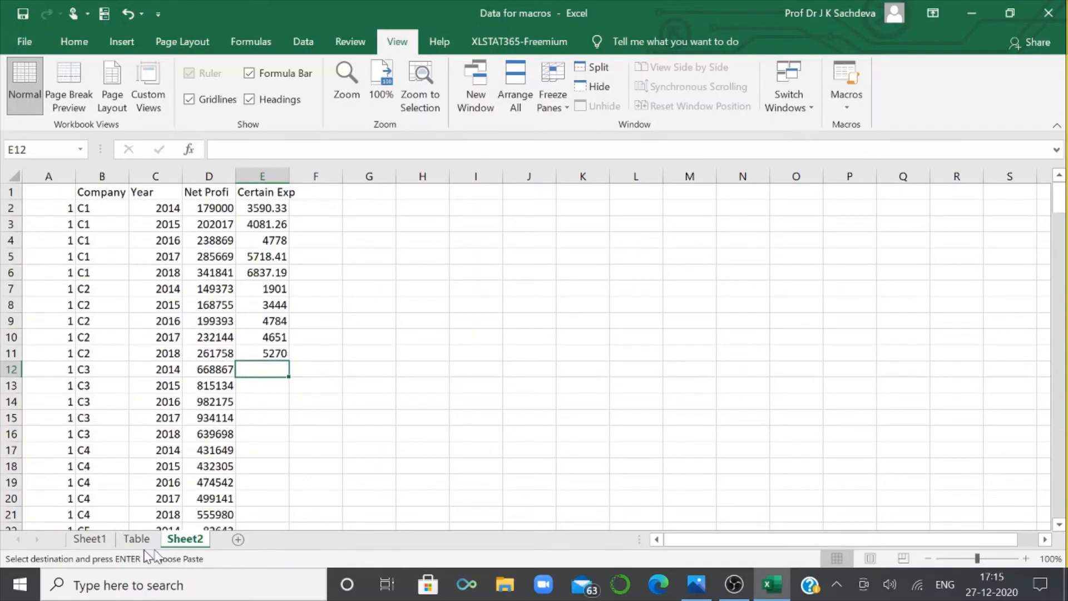
pyautogui.click(87, 540)
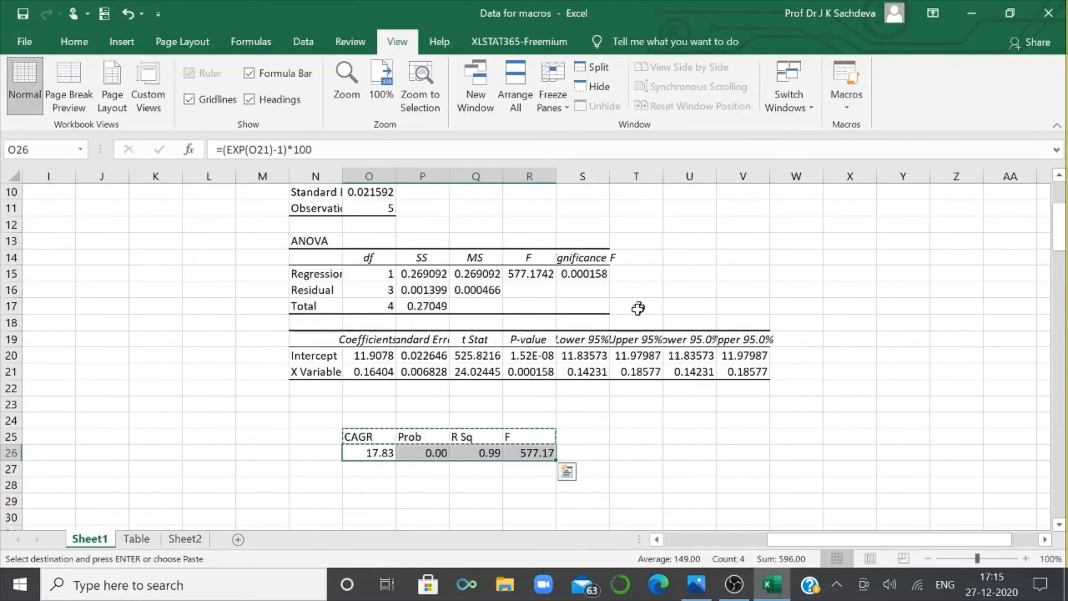
# Start recording a macro named Paste2 in this workbook
pyautogui.click(848, 106)
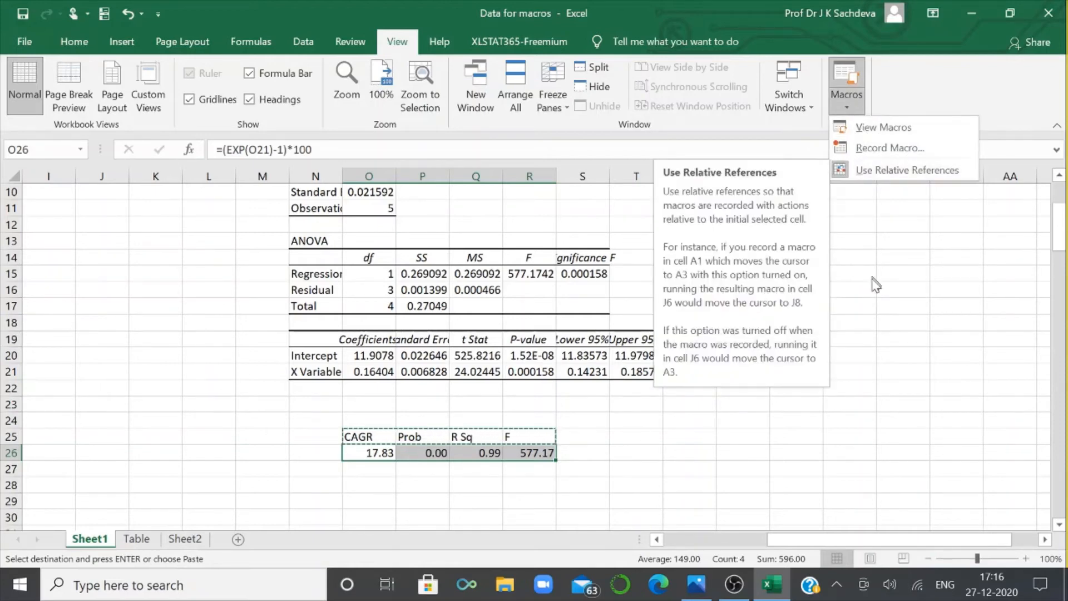
pyautogui.click(892, 149)
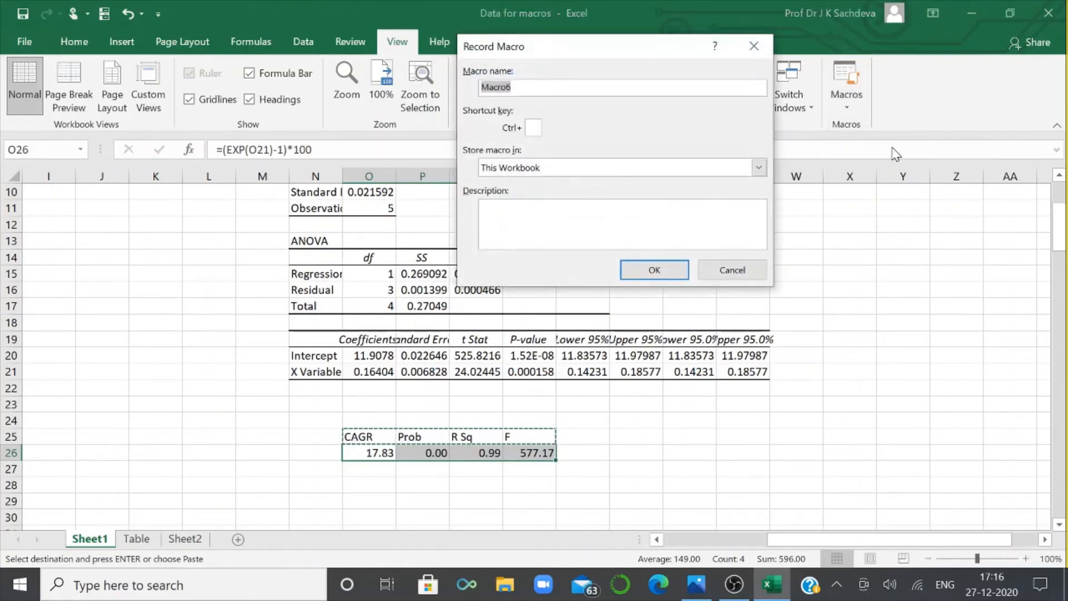
pyautogui.write('Paste2')
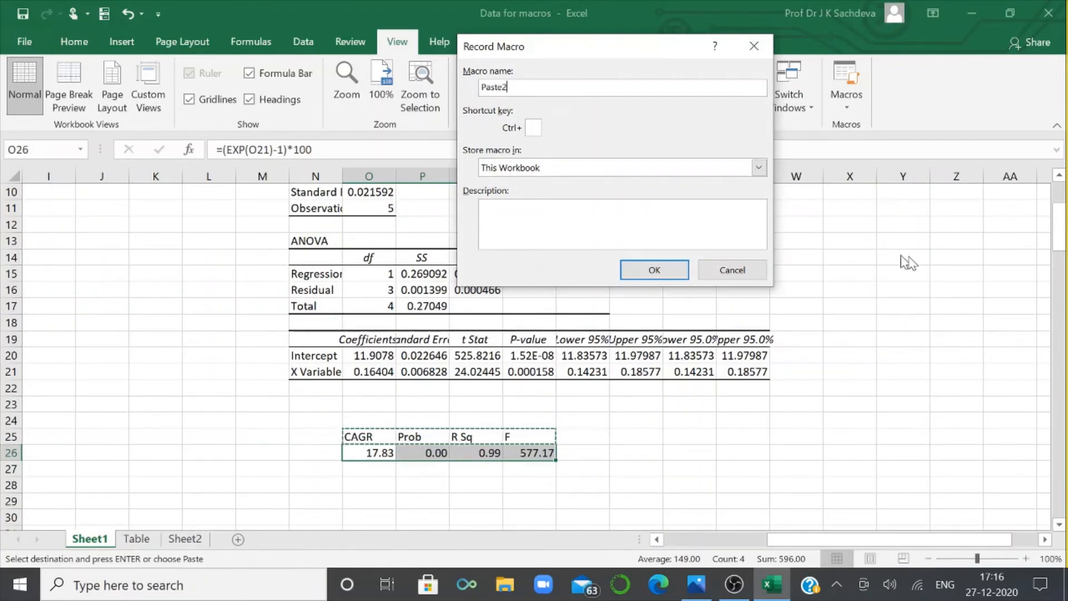
pyautogui.click(680, 268)
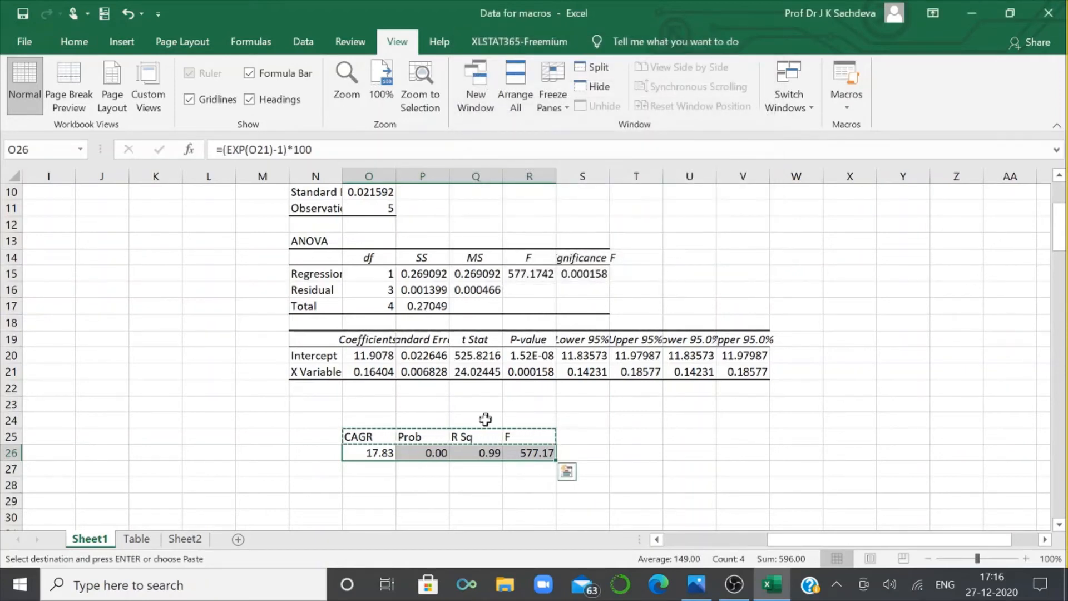
# Copy the summary values O26:R26 and paste them as values in c1's row at B2 of Table, ending on B3
pyautogui.rightClick(387, 453)
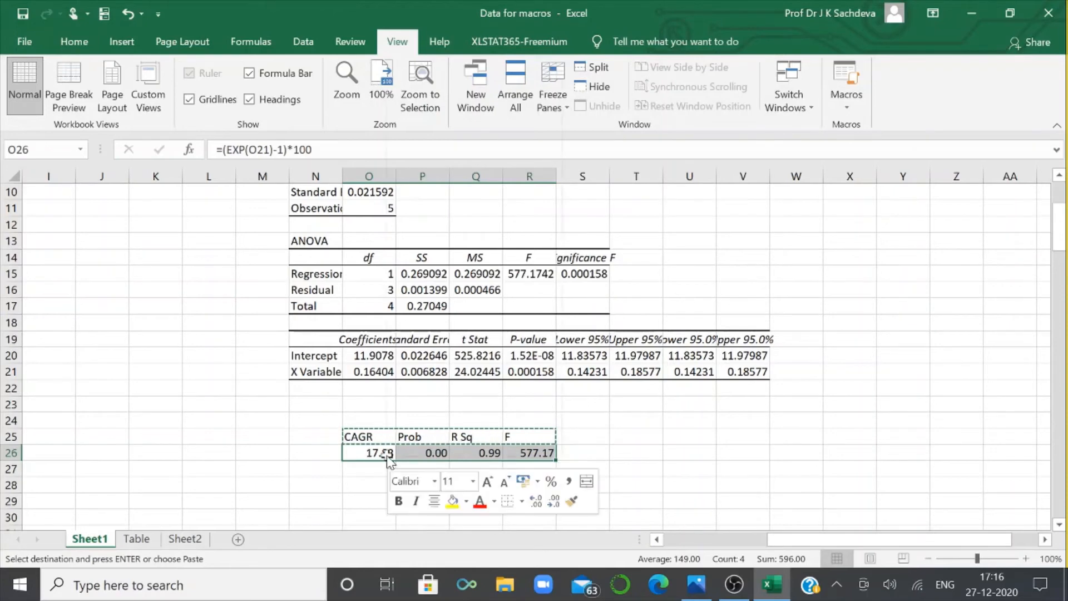
pyautogui.click(447, 101)
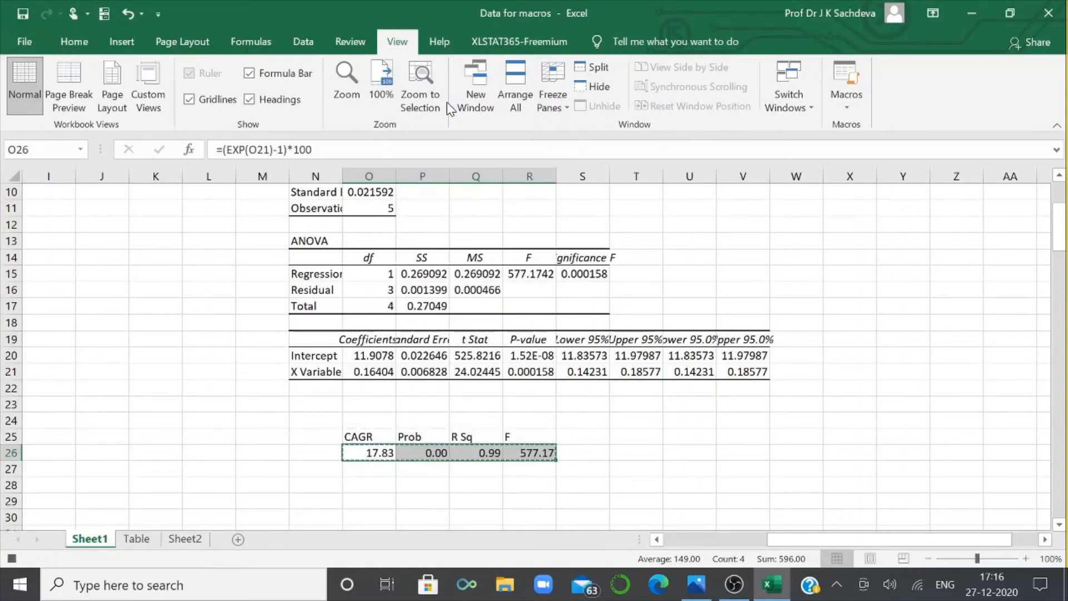
pyautogui.click(135, 539)
pyautogui.rightClick(108, 211)
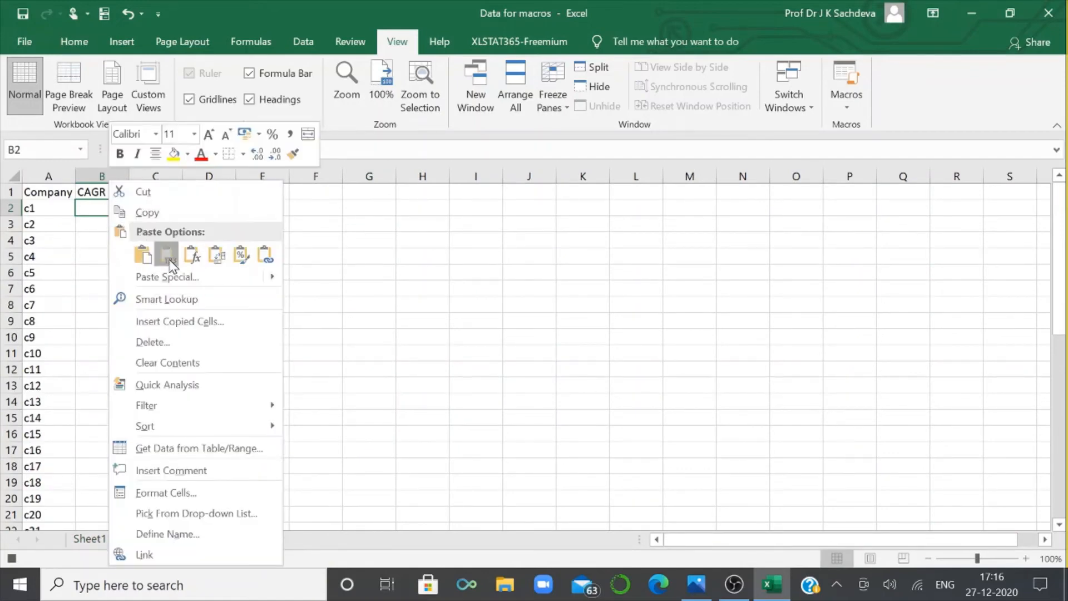
pyautogui.click(167, 255)
pyautogui.click(96, 224)
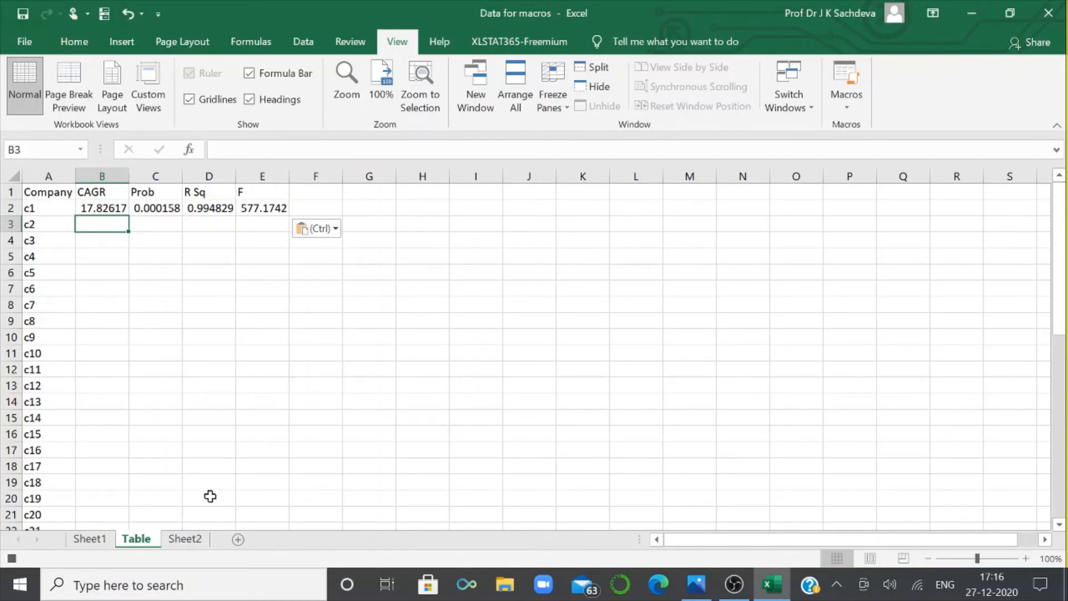
# Return to Sheet1 and select the CAGR value cell O26
pyautogui.click(89, 539)
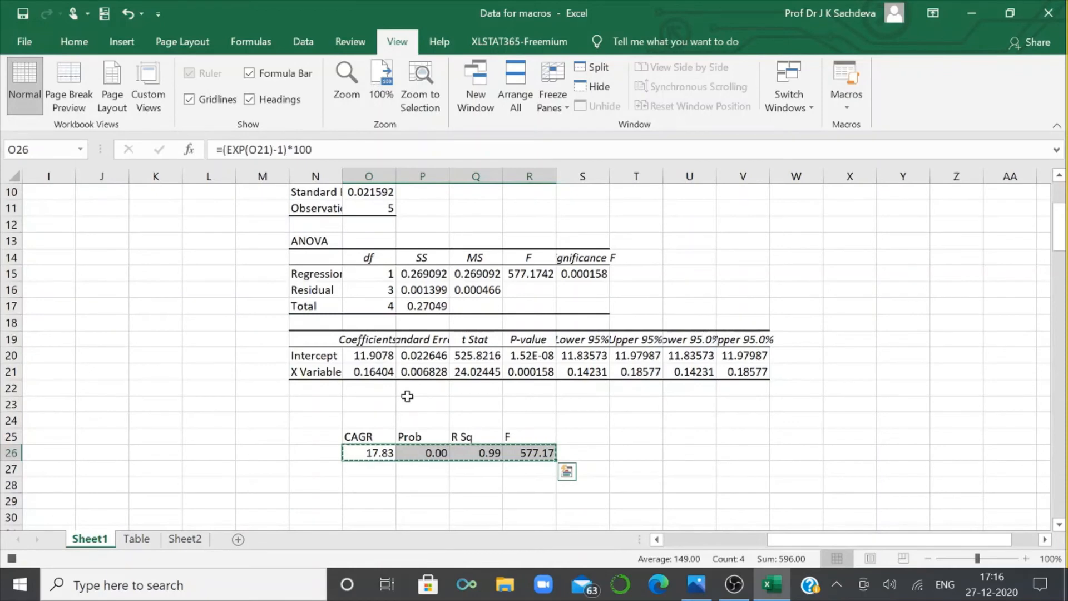
pyautogui.click(360, 453)
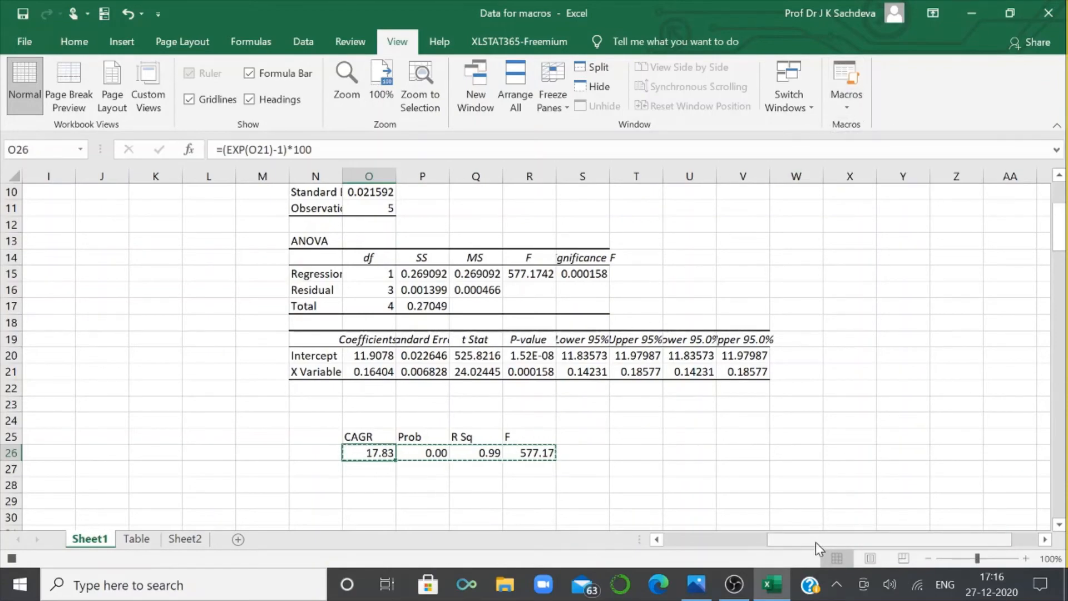
pyautogui.moveTo(797, 540); pyautogui.dragTo(692, 548)
pyautogui.scroll(3, 428, 317)
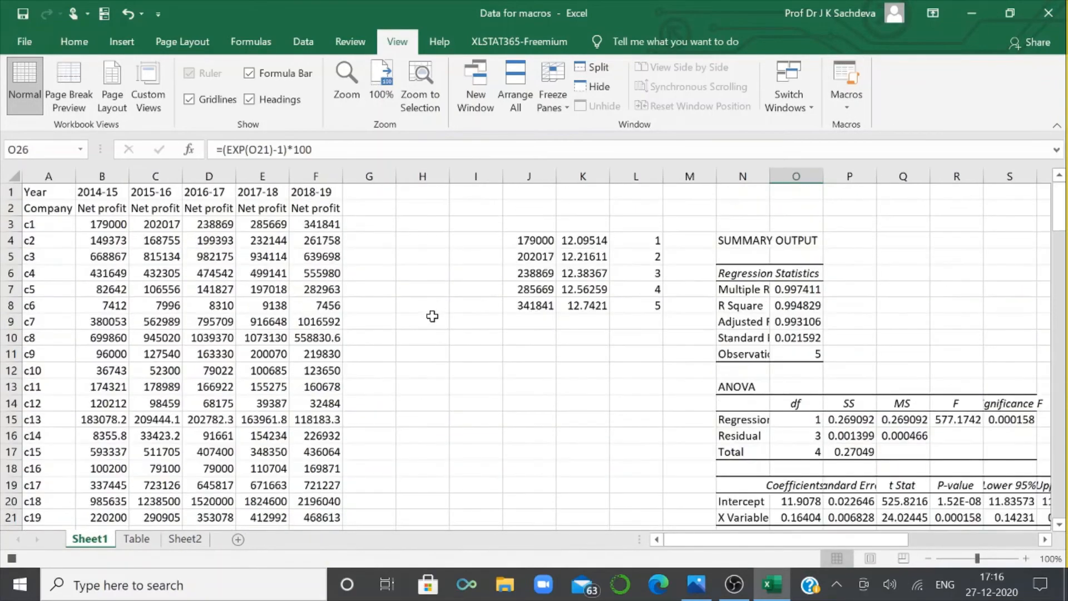
# Finish the Paste2 macro at cell J4 of Sheet1 and stop the recording
pyautogui.click(528, 238)
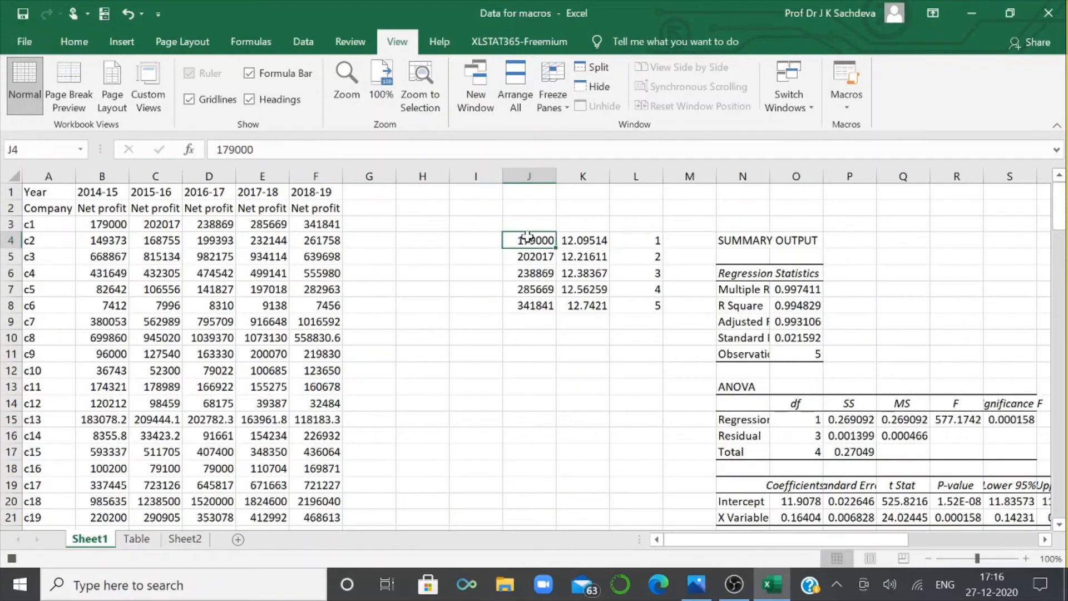
pyautogui.click(846, 106)
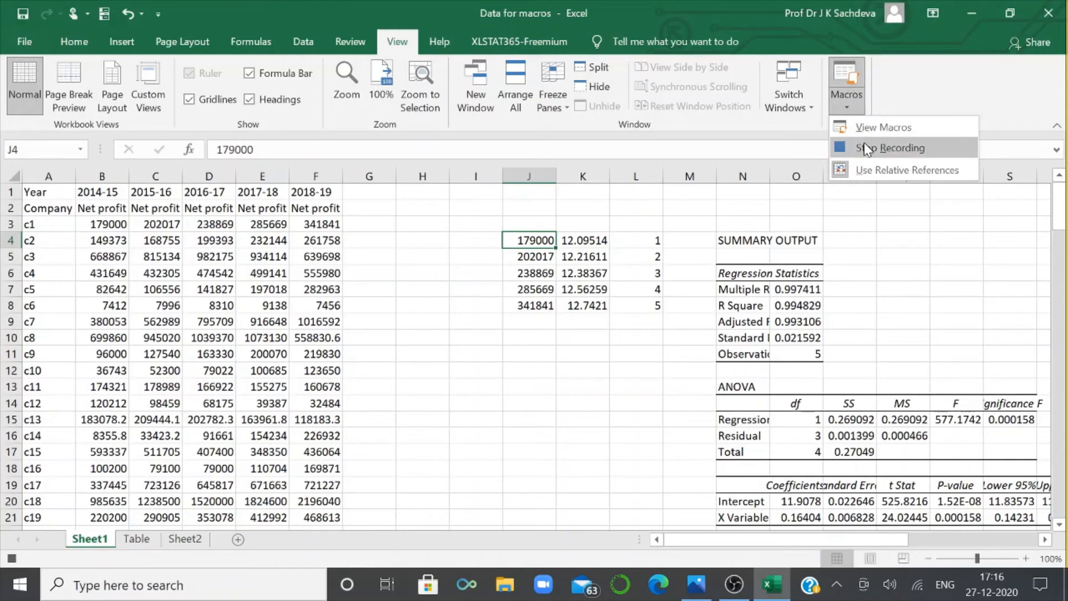
pyautogui.click(863, 143)
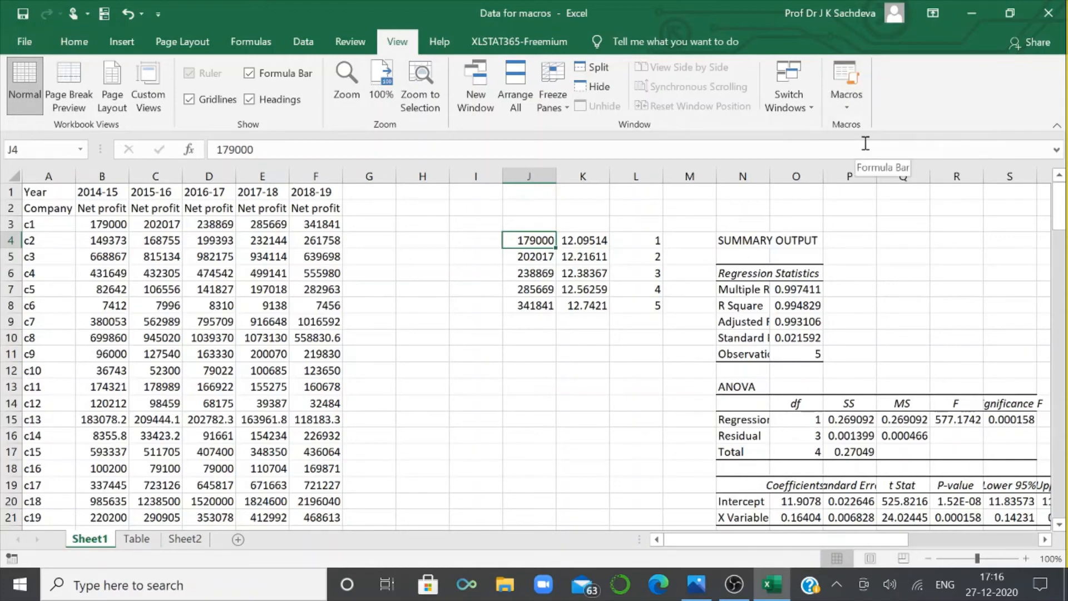
# Draw a rectangle about 4.3 cm wide and 1.3 cm high below and beside the CAGR summary on Sheet1, around T28:V30
pyautogui.scroll(-3, 879, 333)
pyautogui.moveTo(862, 535); pyautogui.dragTo(1006, 534)
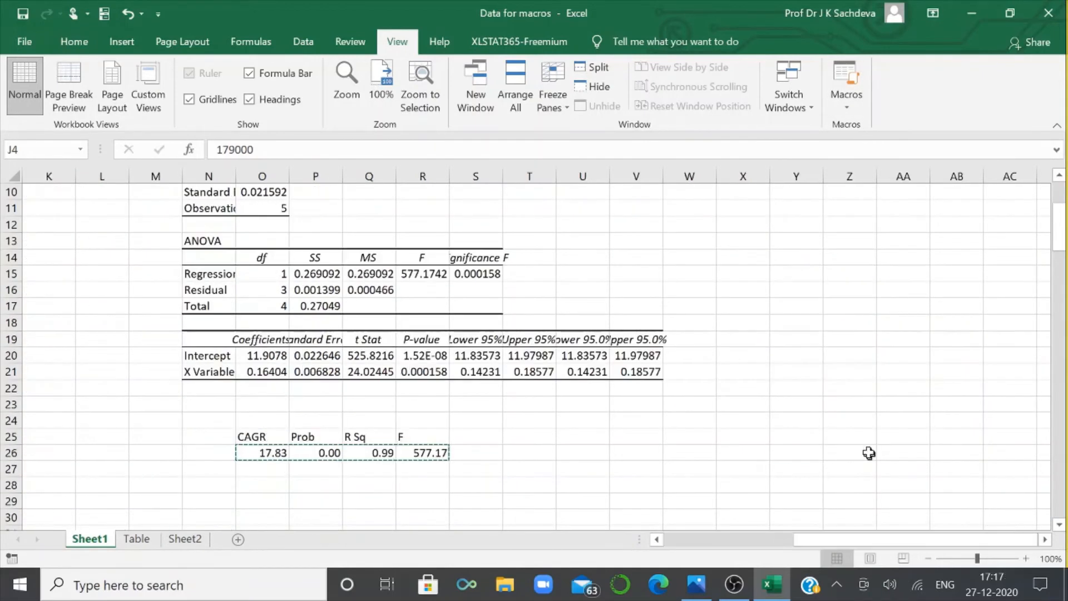
pyautogui.click(122, 45)
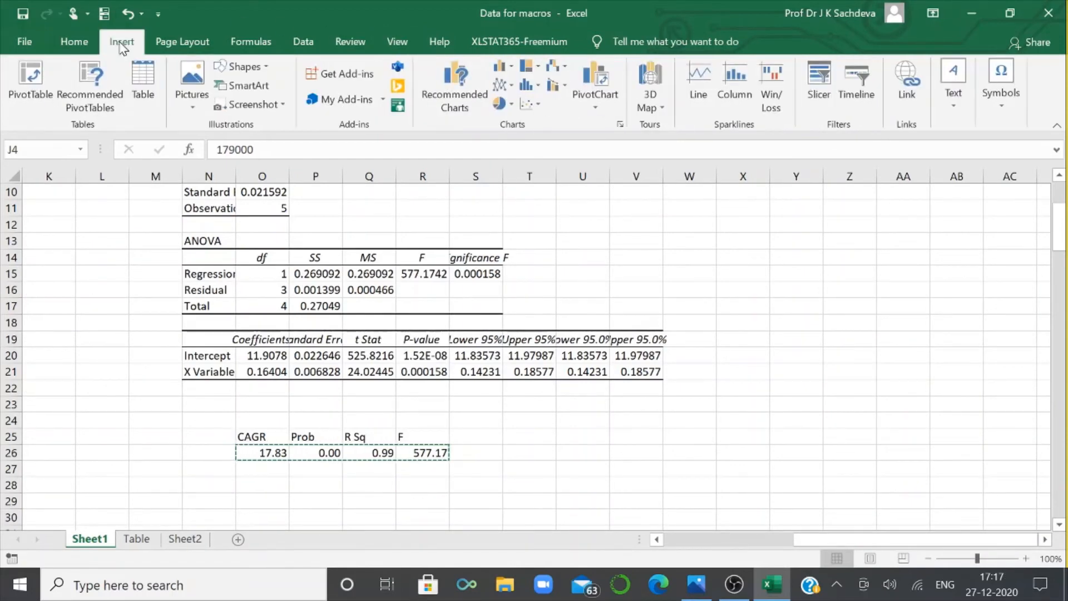
pyautogui.click(245, 67)
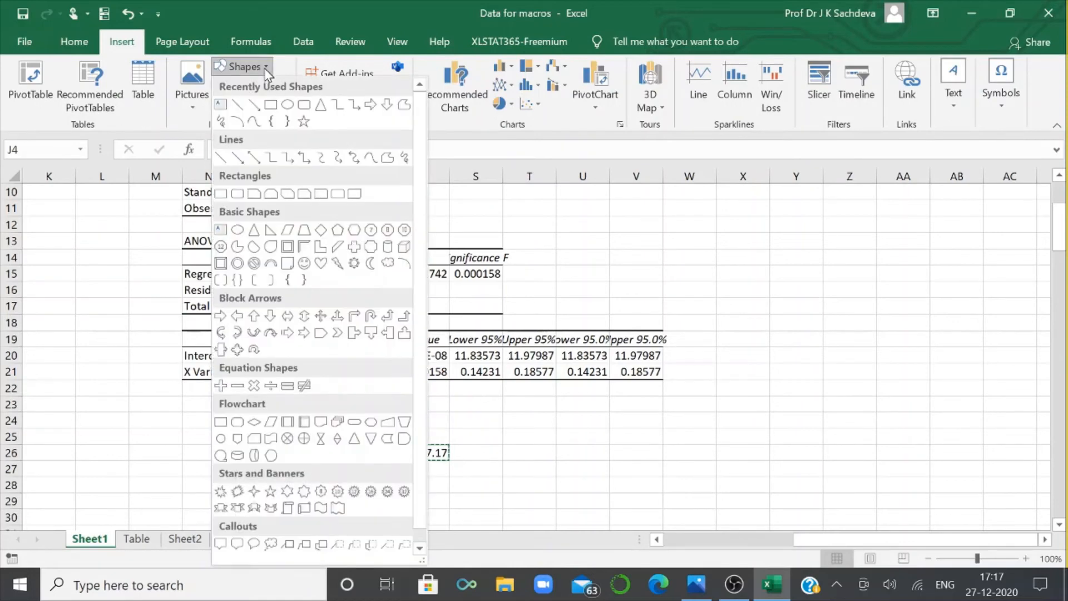
pyautogui.click(271, 104)
pyautogui.scroll(-2, 562, 405)
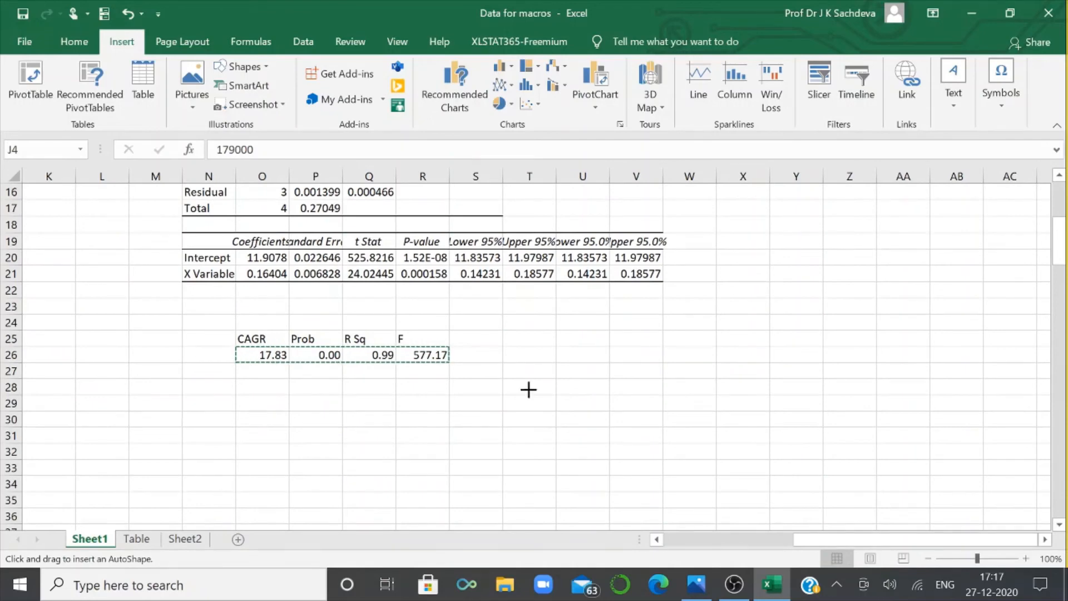
pyautogui.moveTo(528, 389); pyautogui.dragTo(665, 428)
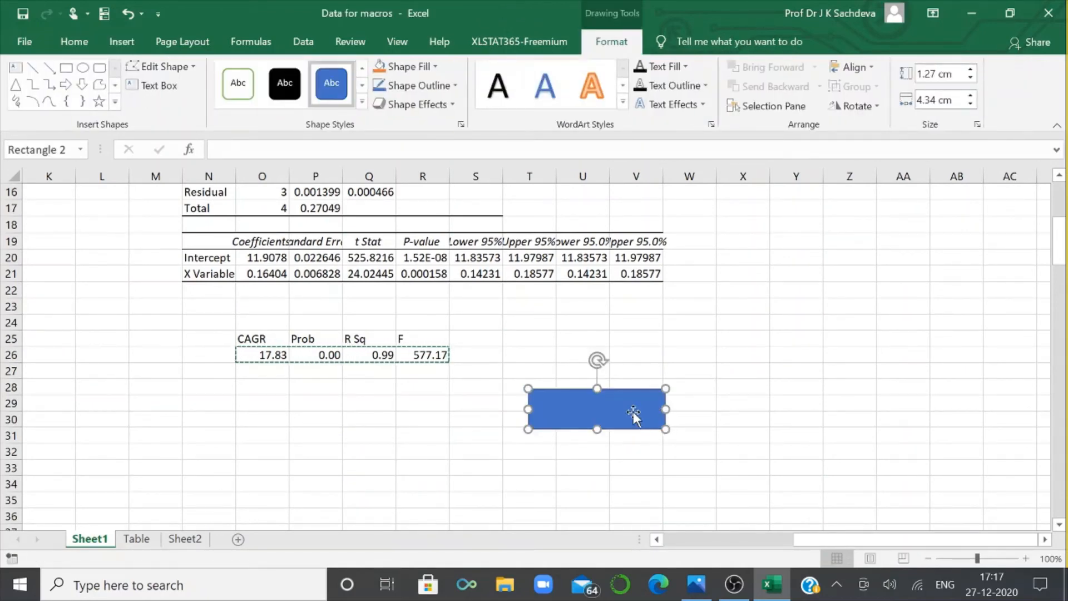
# Assign the Paste2 macro to the blue rectangle
pyautogui.rightClick(634, 415)
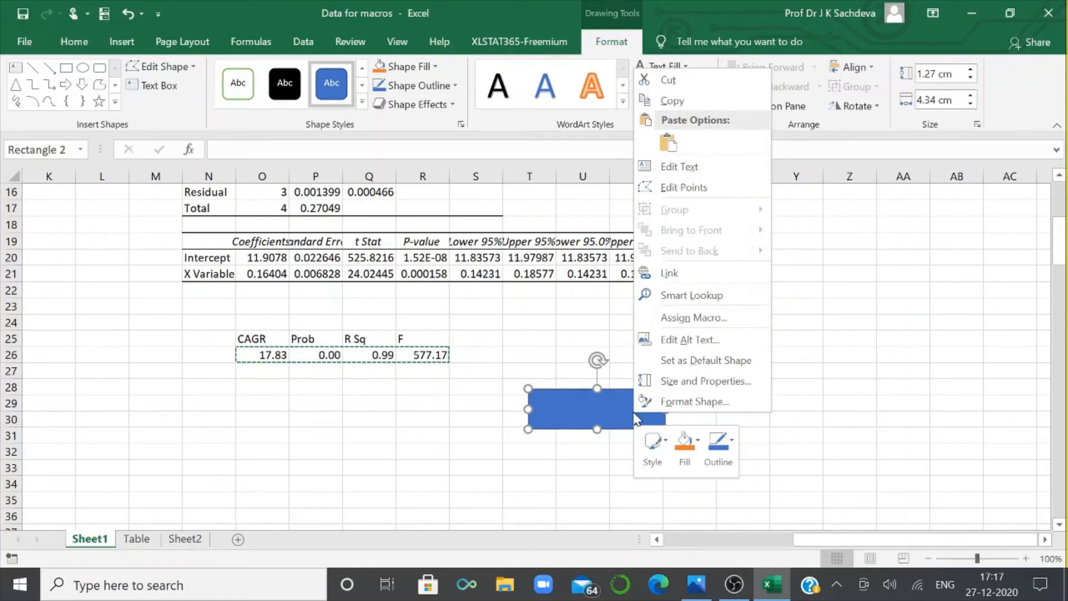
pyautogui.click(695, 318)
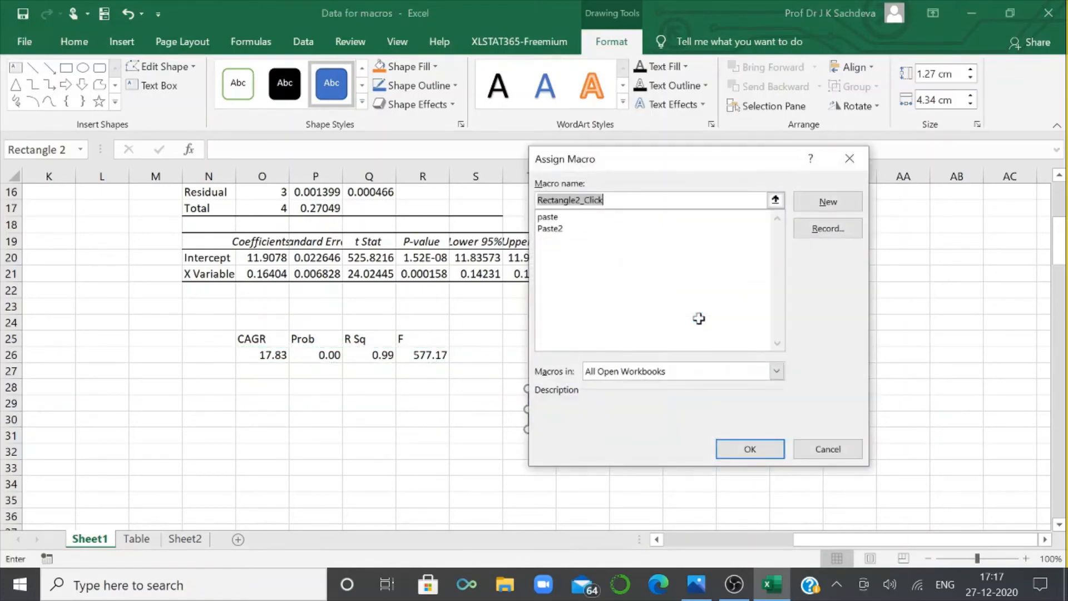
pyautogui.click(553, 229)
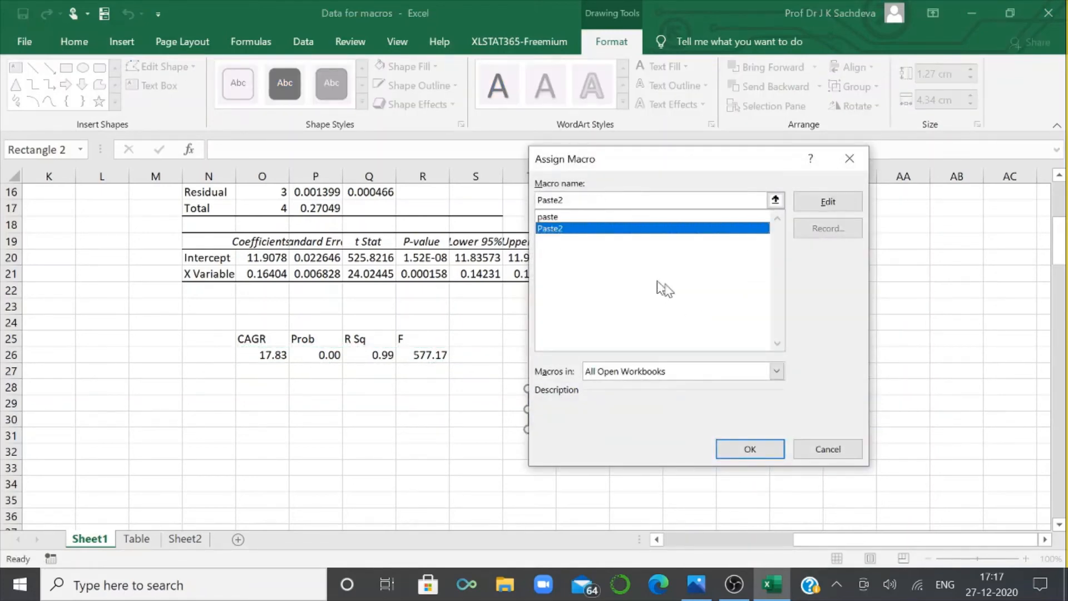
pyautogui.click(750, 449)
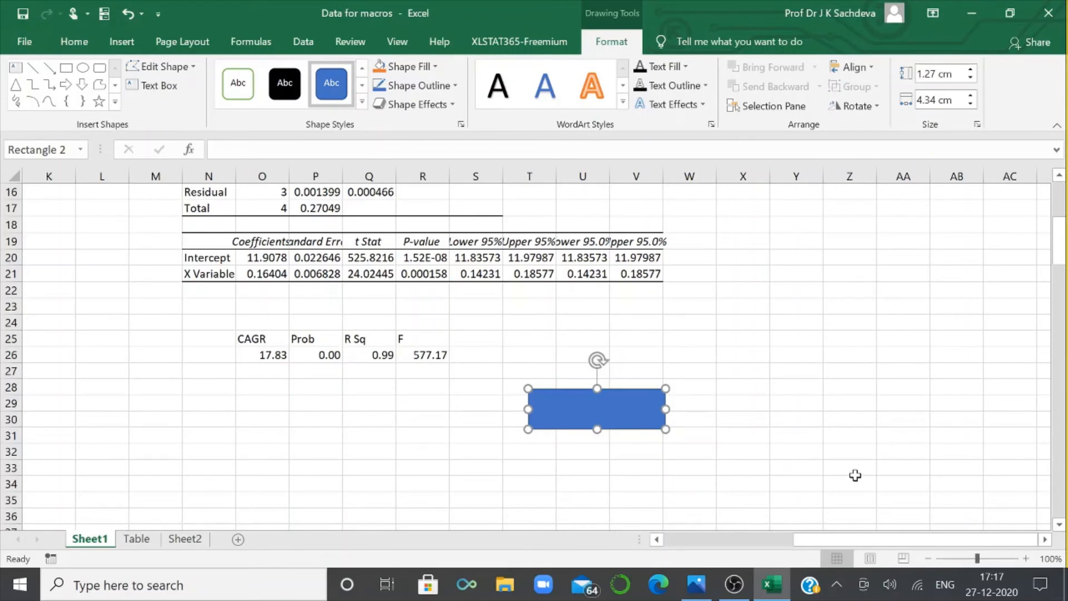
# Copy c2's net profits B4:F4 and paste them transposed at J4
pyautogui.moveTo(858, 542); pyautogui.dragTo(690, 546)
pyautogui.scroll(5, 367, 372)
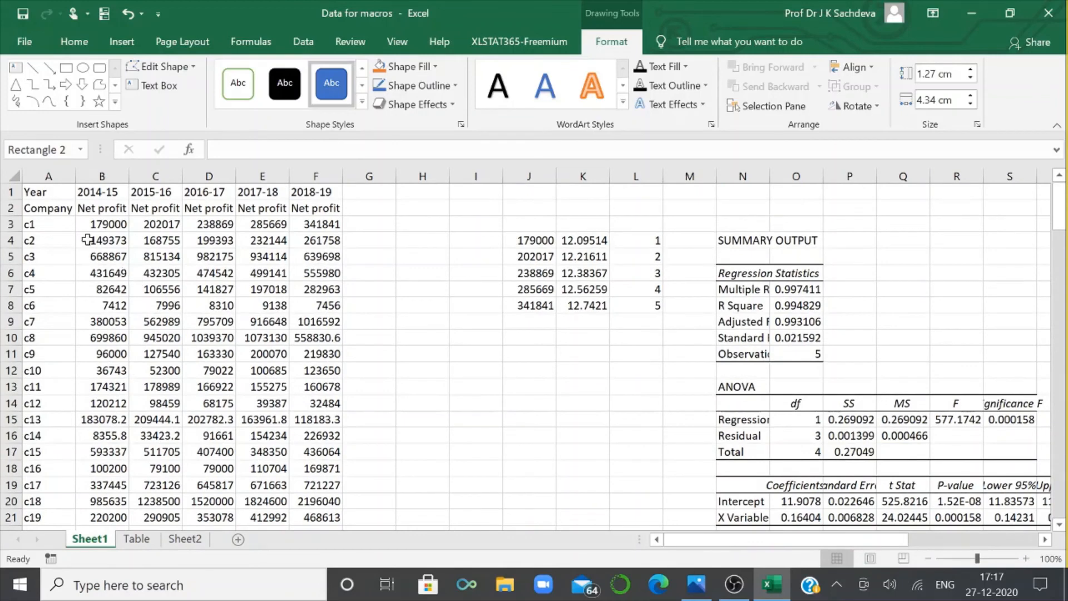
pyautogui.moveTo(87, 240); pyautogui.dragTo(306, 241)
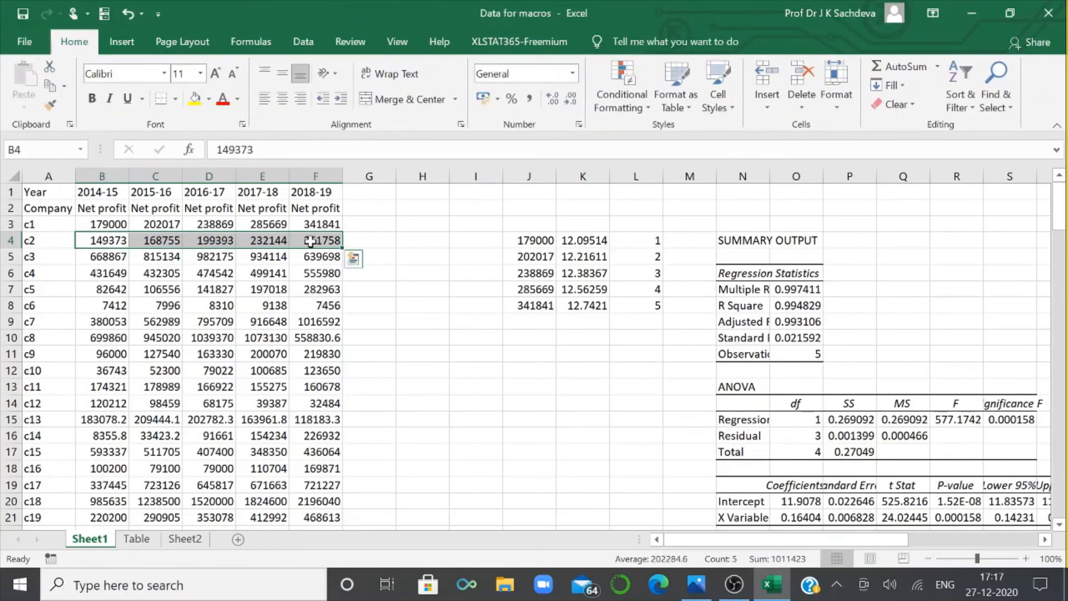
pyautogui.rightClick(311, 241)
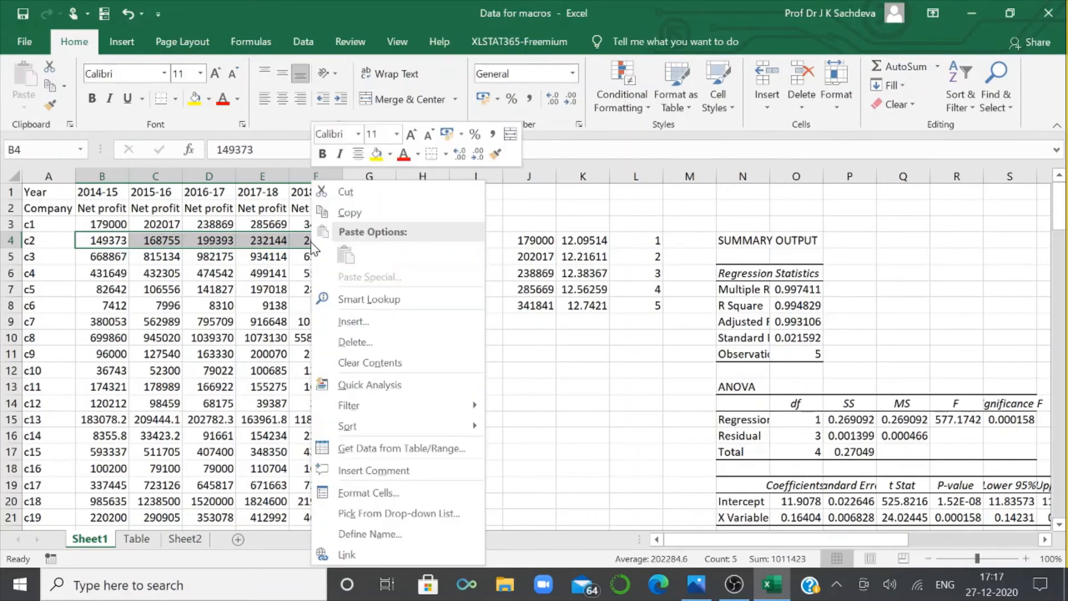
pyautogui.click(350, 213)
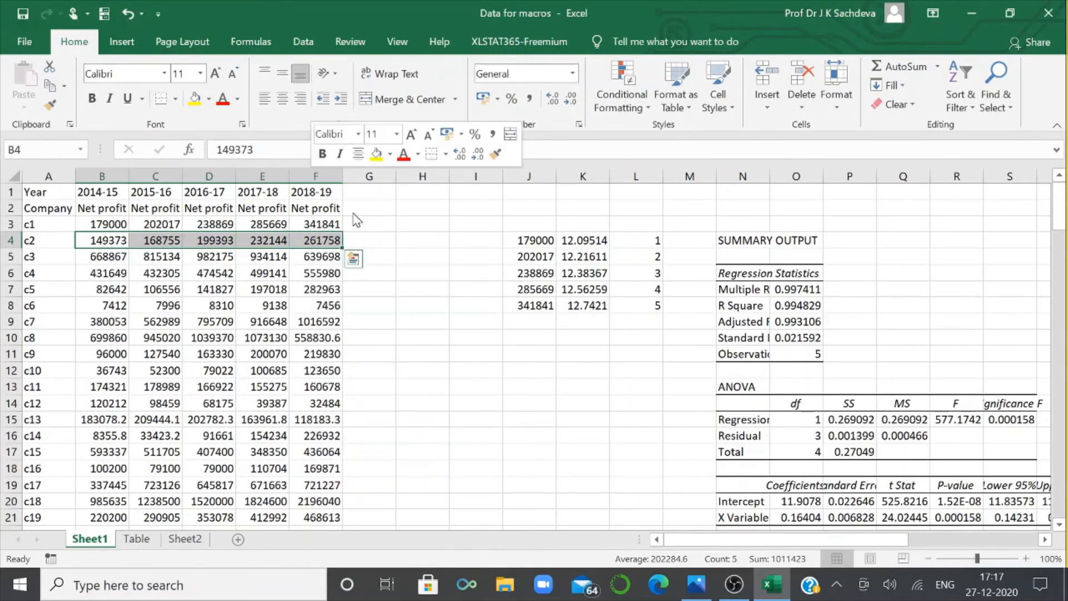
pyautogui.click(537, 234)
pyautogui.rightClick(532, 249)
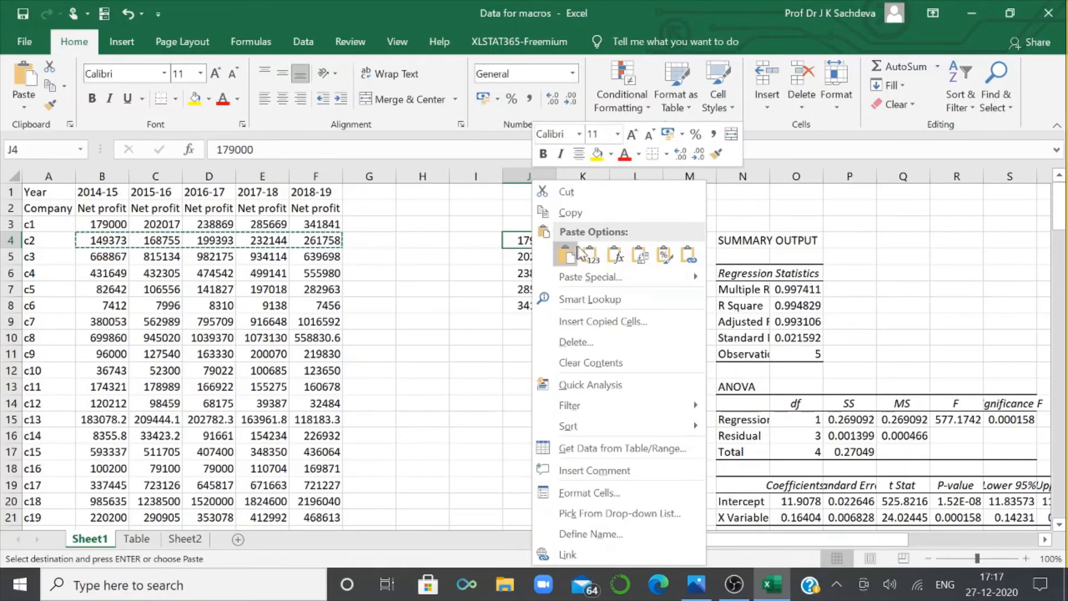
pyautogui.click(638, 252)
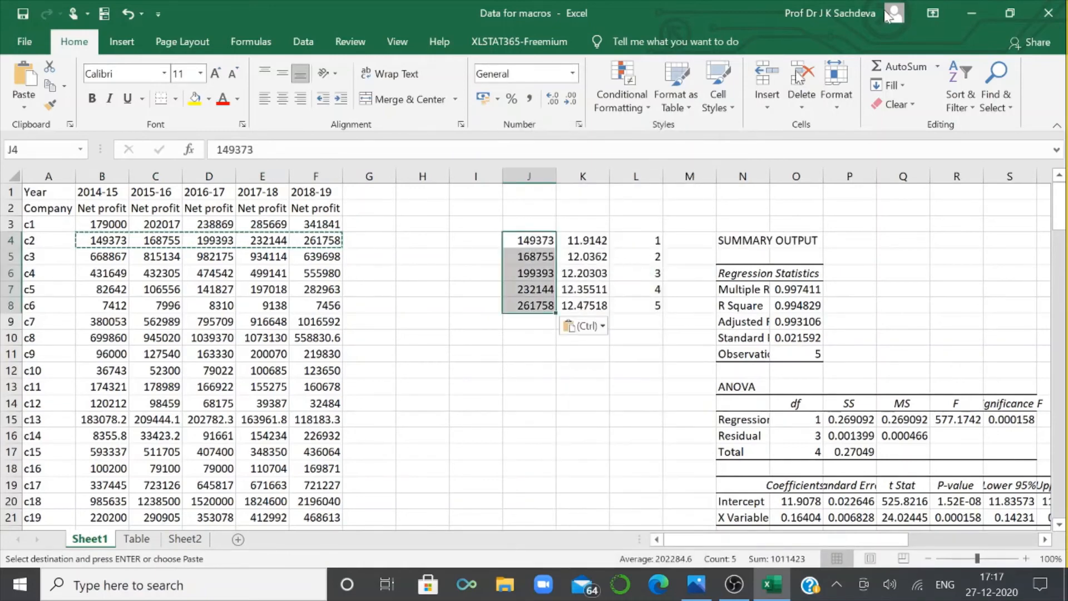
# Run a regression on c2's data with Y range K4:K8, X range L4:L8 and output at N4, overwriting the existing output
pyautogui.click(304, 42)
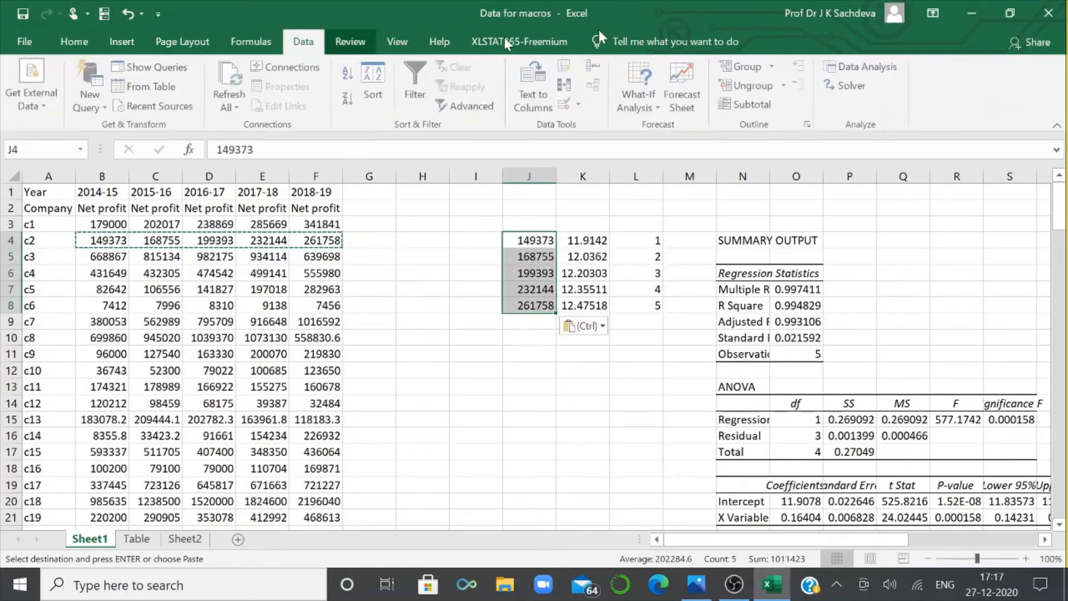
pyautogui.click(860, 69)
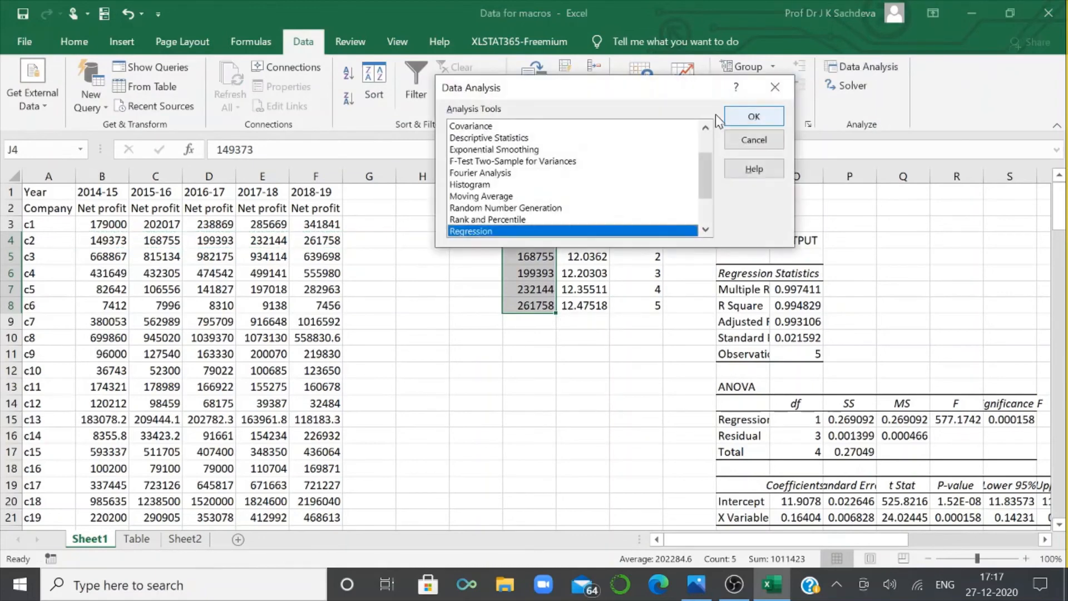
pyautogui.click(754, 116)
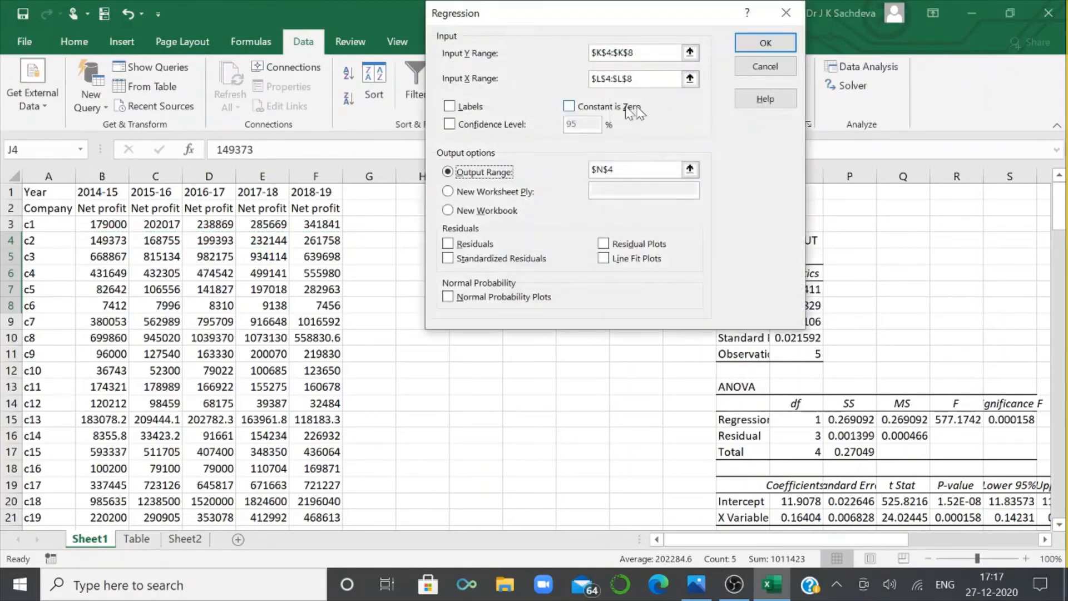
pyautogui.click(765, 44)
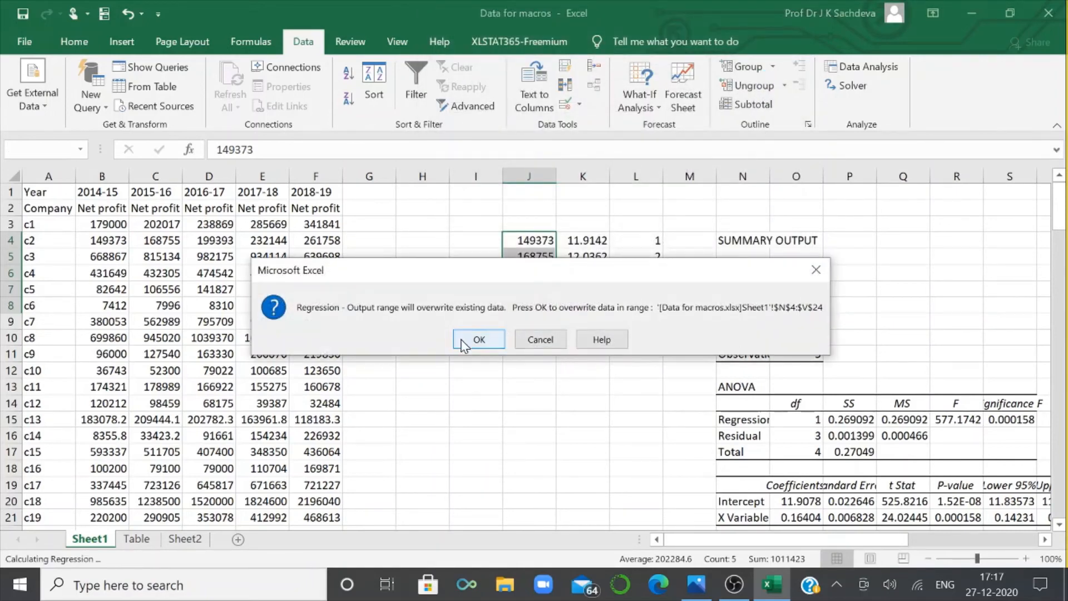
pyautogui.click(463, 344)
# Select c2's summary values O26:R26, run Paste2 with the blue rectangle and check the Table sheet
pyautogui.scroll(-6, 730, 380)
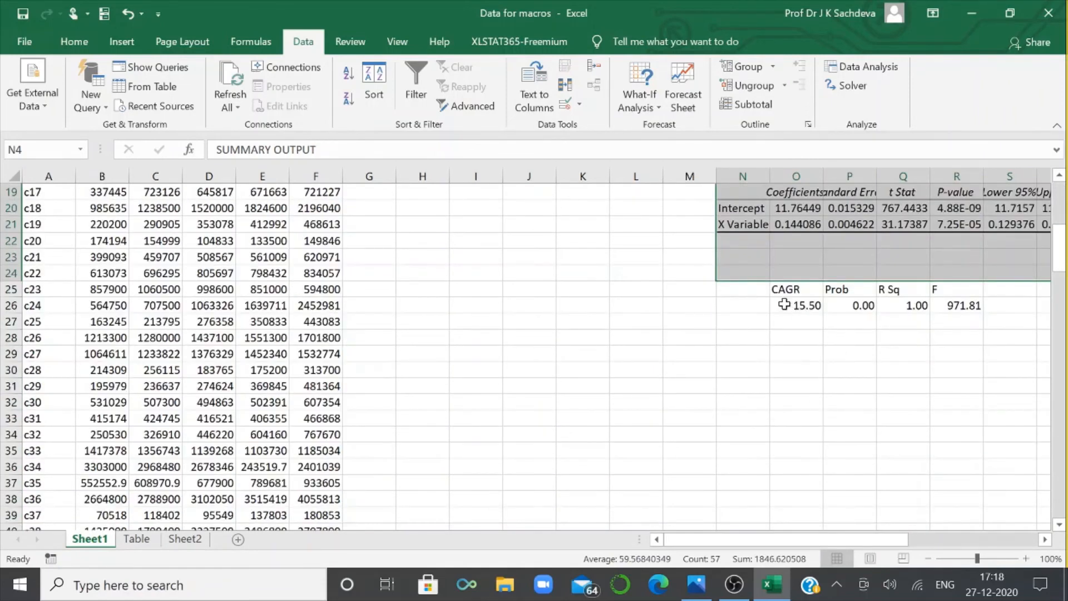
pyautogui.moveTo(785, 305); pyautogui.dragTo(951, 307)
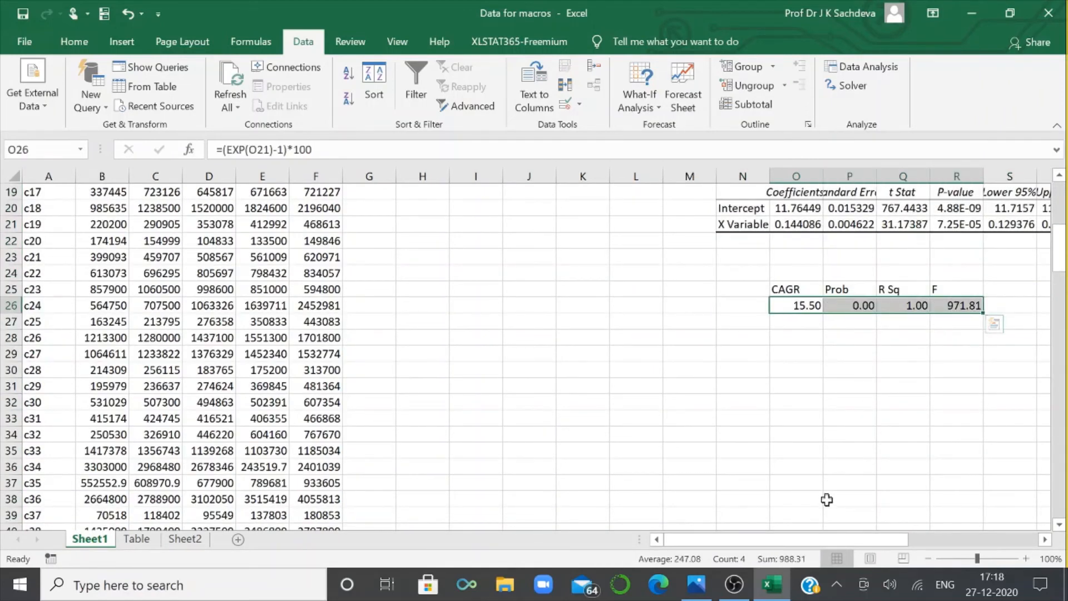
pyautogui.moveTo(858, 540); pyautogui.dragTo(964, 528)
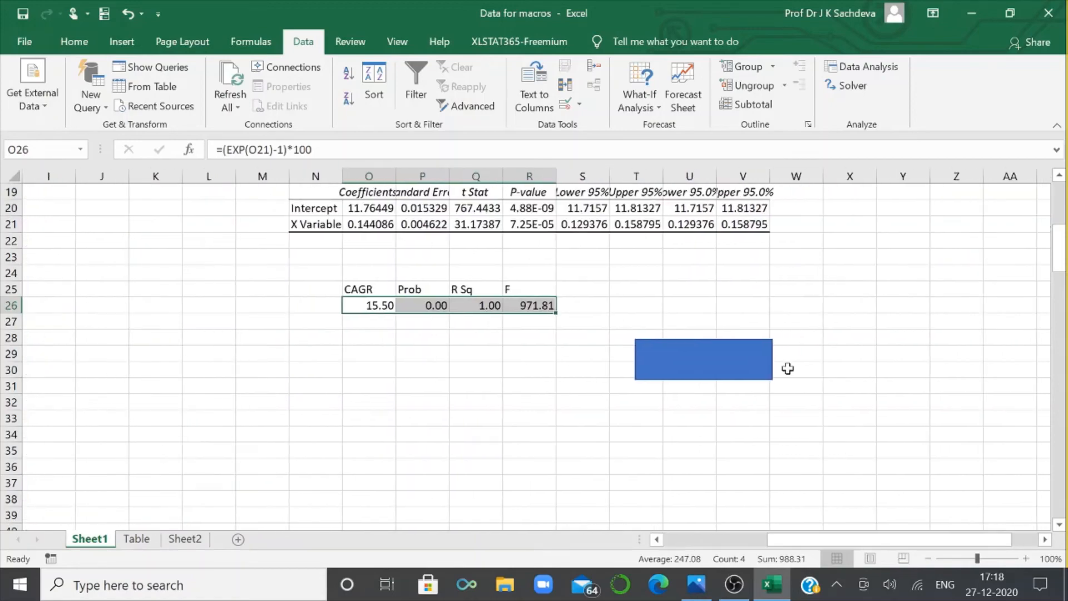
pyautogui.click(720, 369)
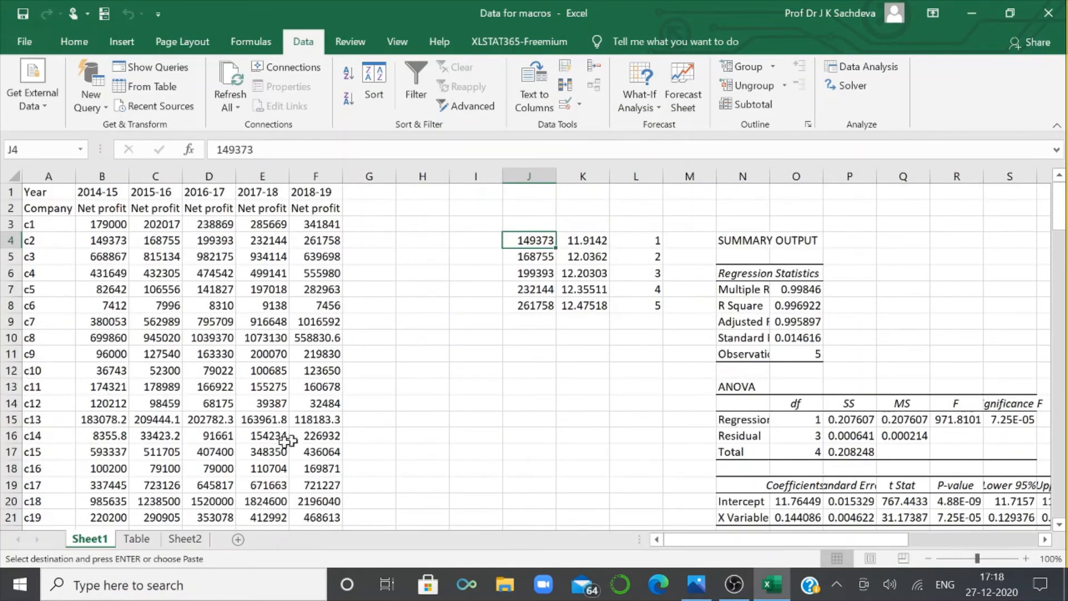
pyautogui.click(134, 538)
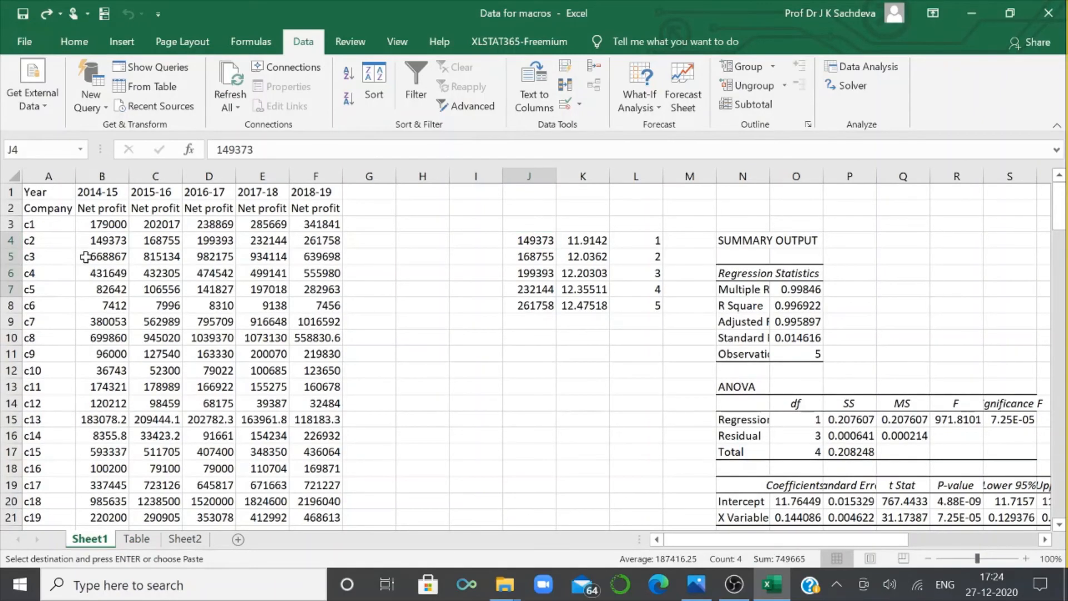
# Copy c3's net profits B5:F5 and paste them transposed at J4 on Sheet1
pyautogui.moveTo(84, 257); pyautogui.dragTo(335, 256)
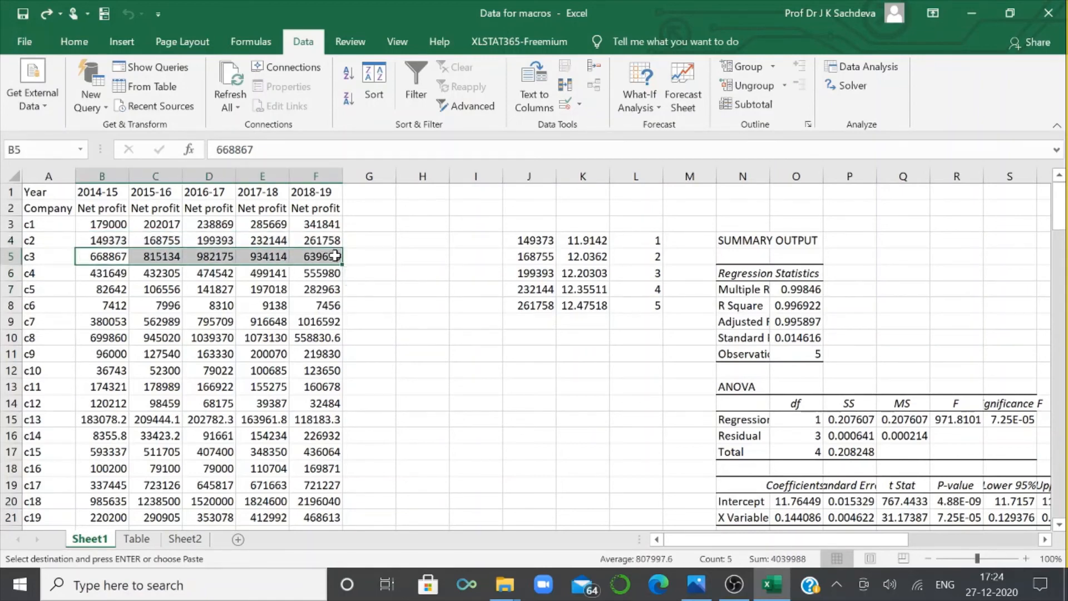
pyautogui.rightClick(335, 256)
pyautogui.click(384, 213)
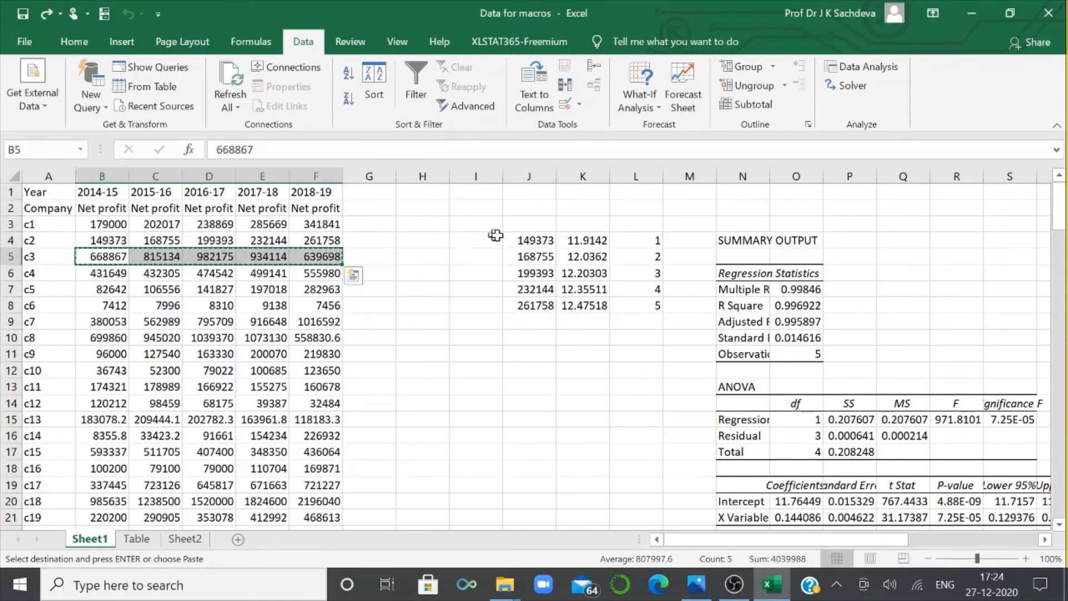
pyautogui.click(531, 240)
pyautogui.rightClick(531, 240)
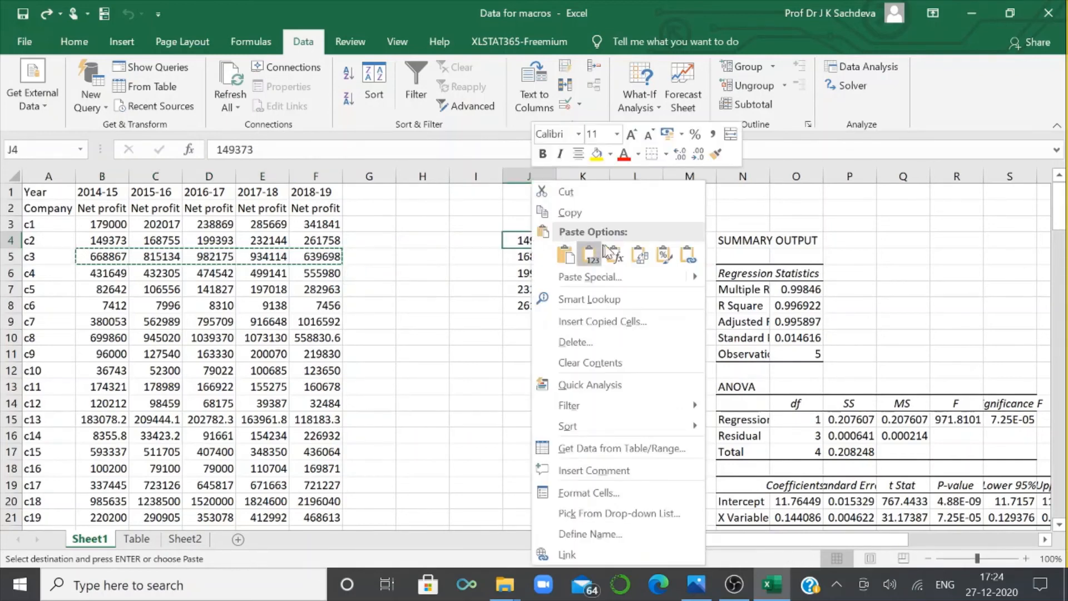
pyautogui.click(639, 255)
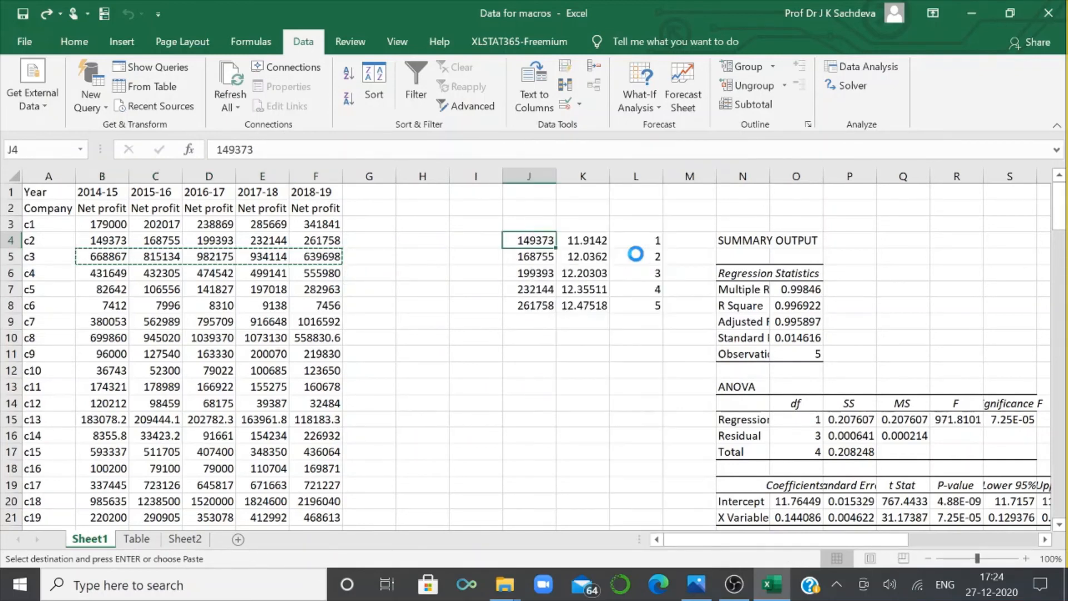
# Rerun the regression for c3 with Y range K4:K8, X range L4:L8 and output at N4, overwriting the previous output
pyautogui.click(859, 62)
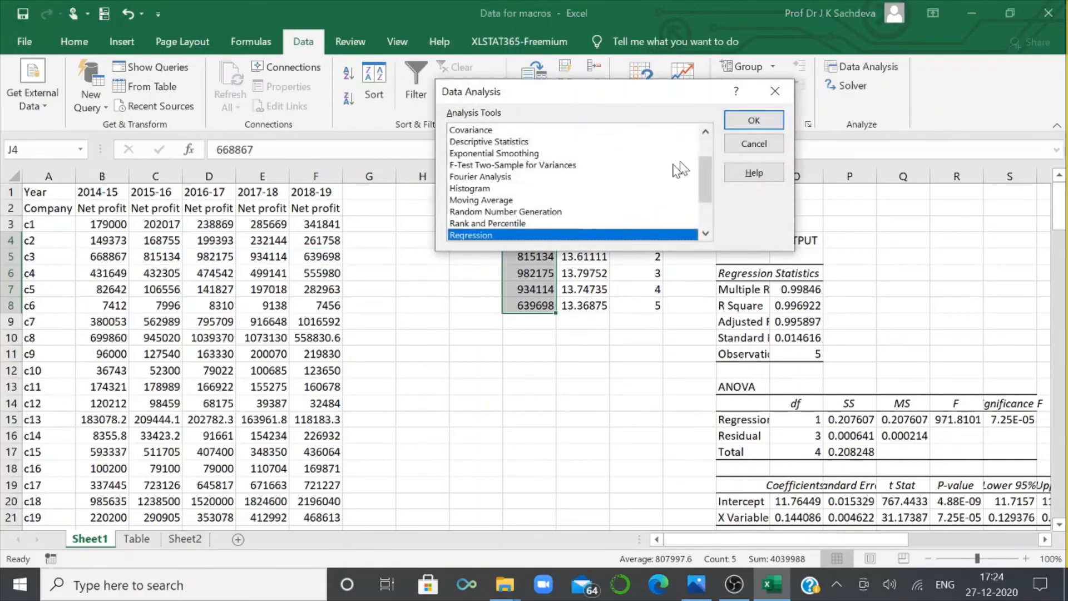
pyautogui.click(766, 122)
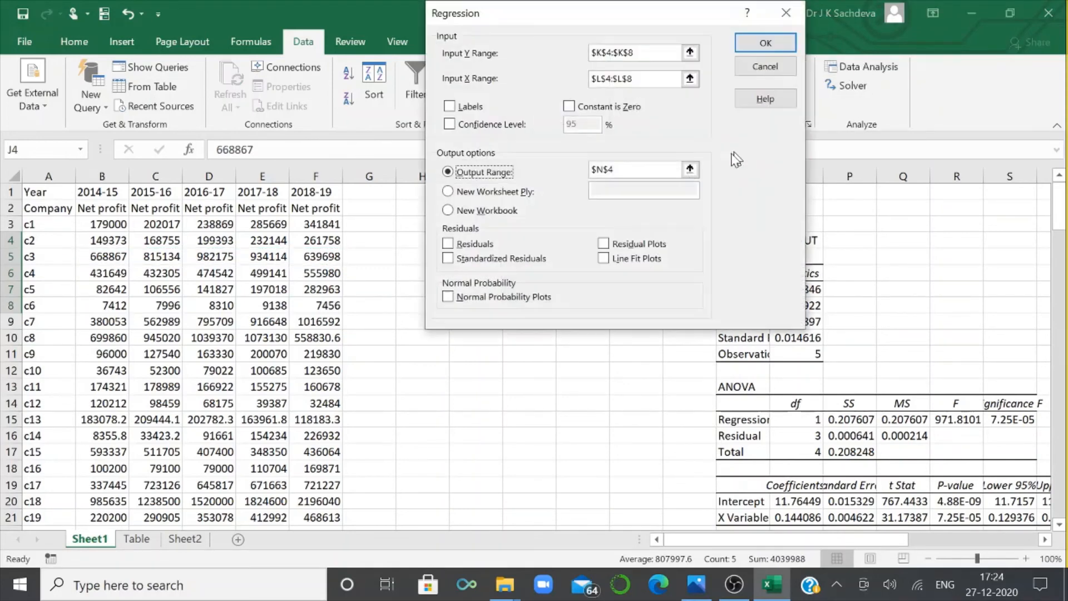
pyautogui.click(780, 47)
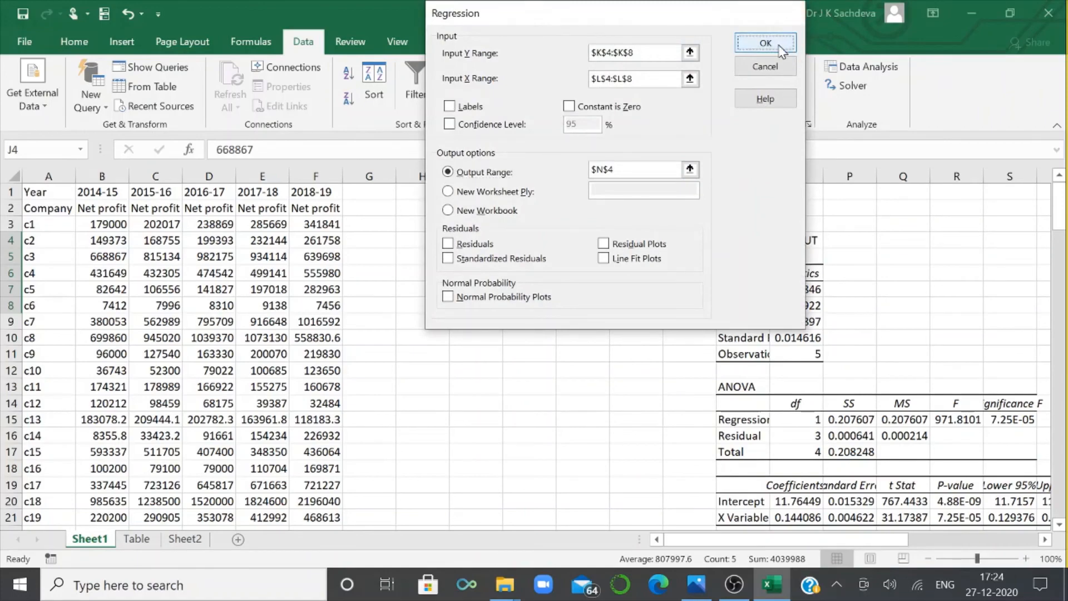
pyautogui.click(475, 341)
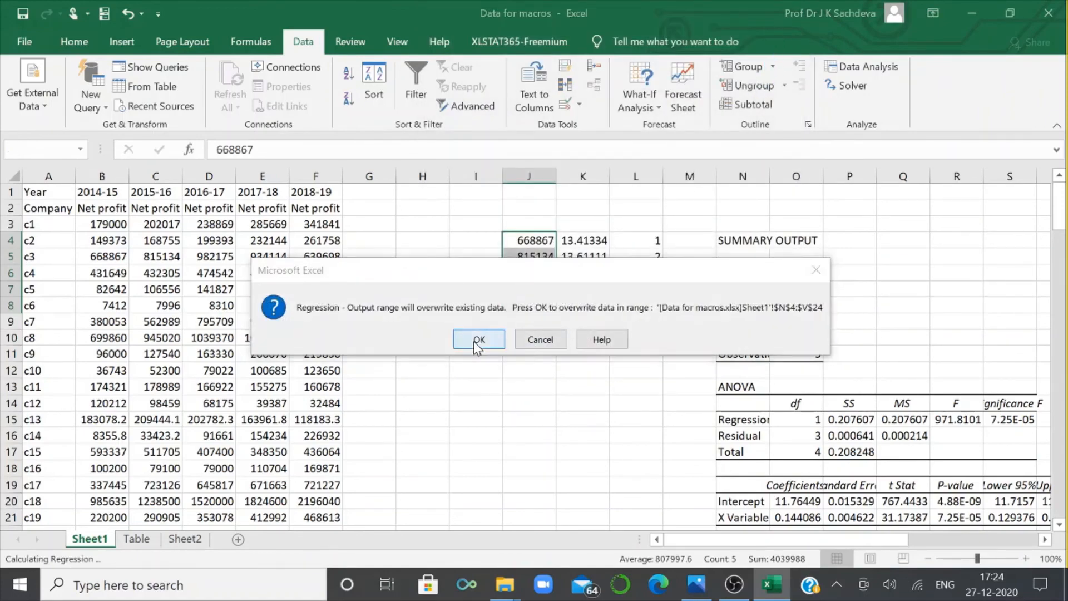
# Select c3's summary values O26:R26 on Sheet1, run Paste2 with the blue rectangle and check the Table sheet
pyautogui.scroll(-3, 698, 503)
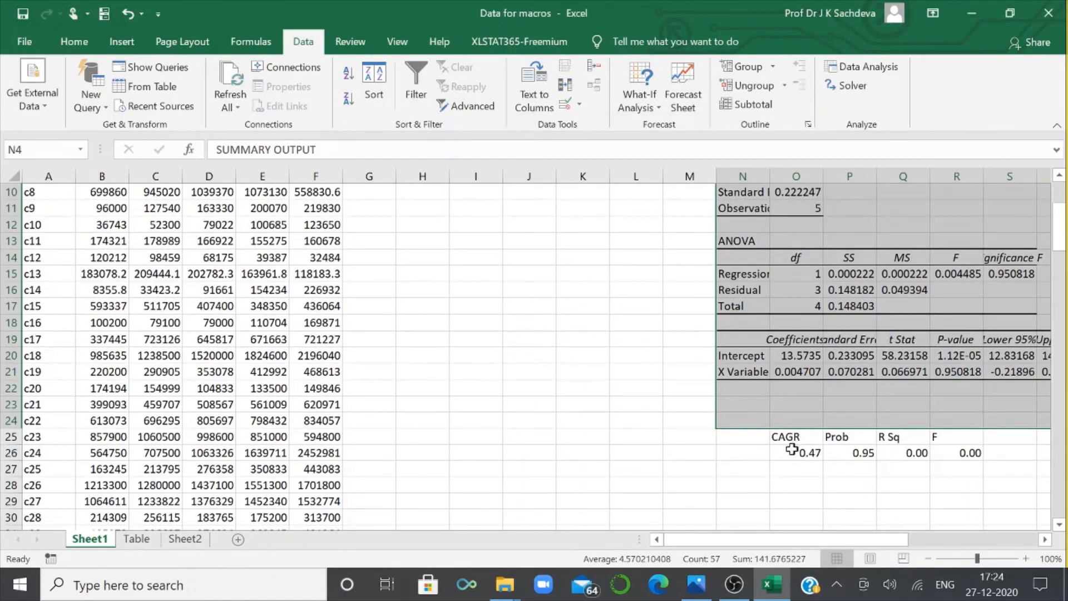
pyautogui.moveTo(779, 453); pyautogui.dragTo(949, 446)
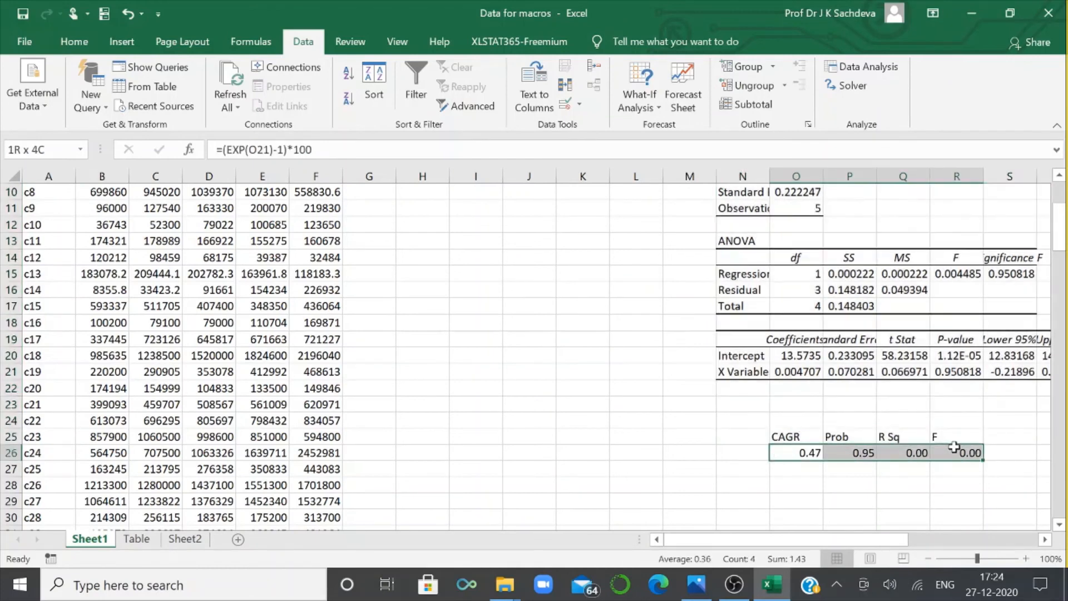
pyautogui.moveTo(888, 539); pyautogui.dragTo(1016, 538)
pyautogui.click(751, 518)
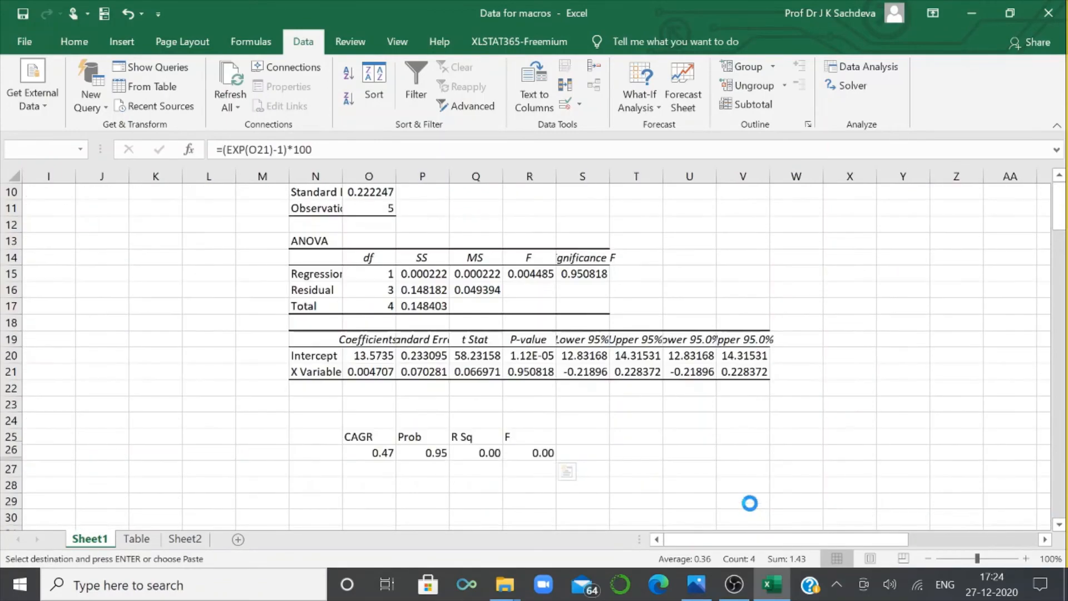
pyautogui.click(139, 542)
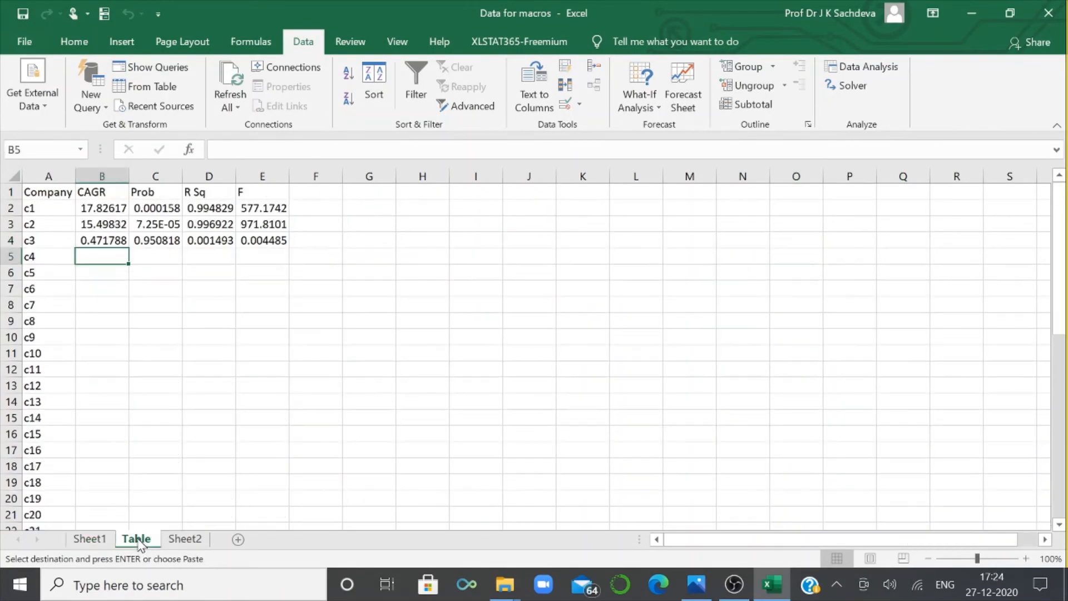
# Copy c4's net profits B6:F6 on Sheet1 and paste them transposed at J4
pyautogui.click(92, 538)
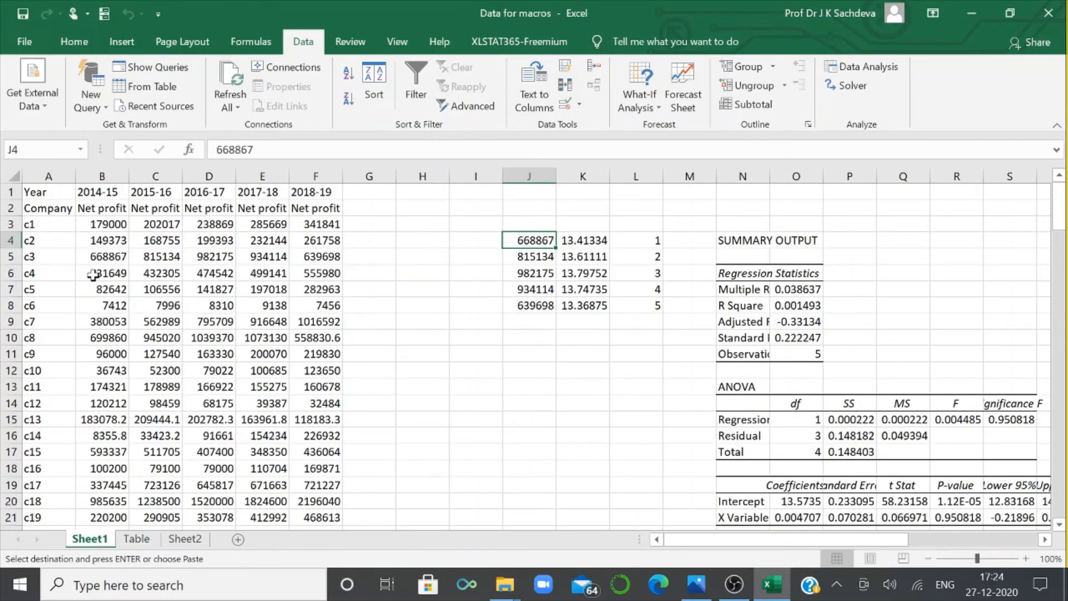
pyautogui.moveTo(92, 271); pyautogui.dragTo(318, 272)
pyautogui.rightClick(318, 272)
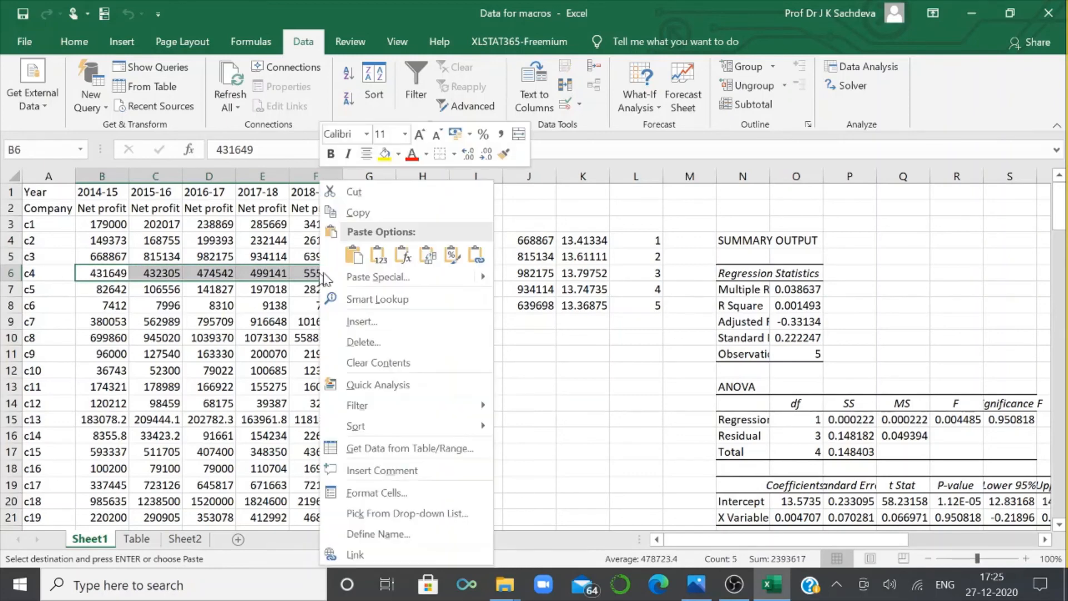
pyautogui.click(382, 214)
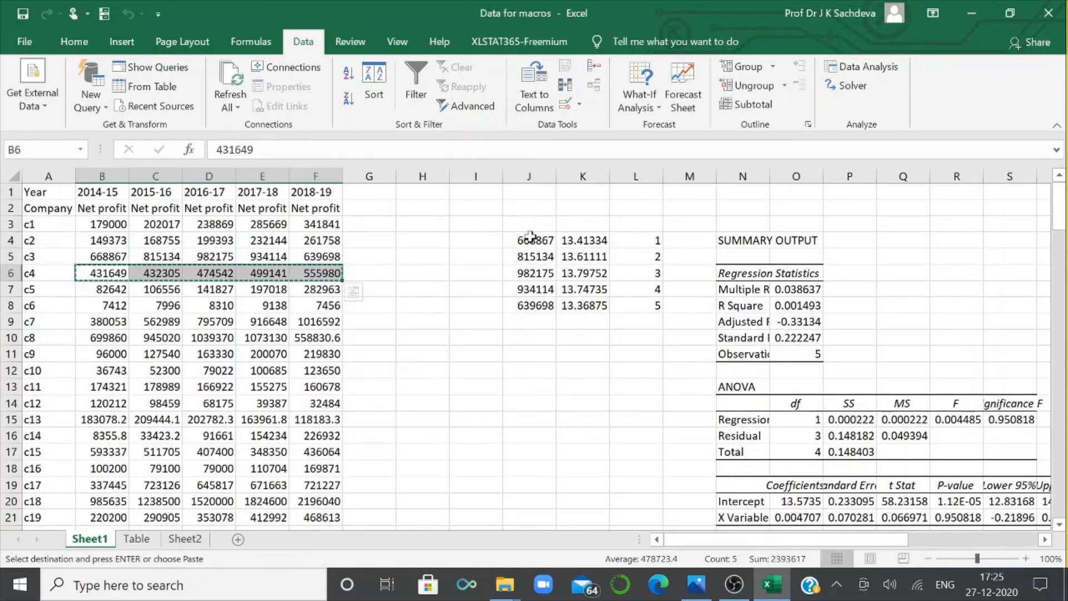
pyautogui.click(532, 242)
pyautogui.rightClick(533, 243)
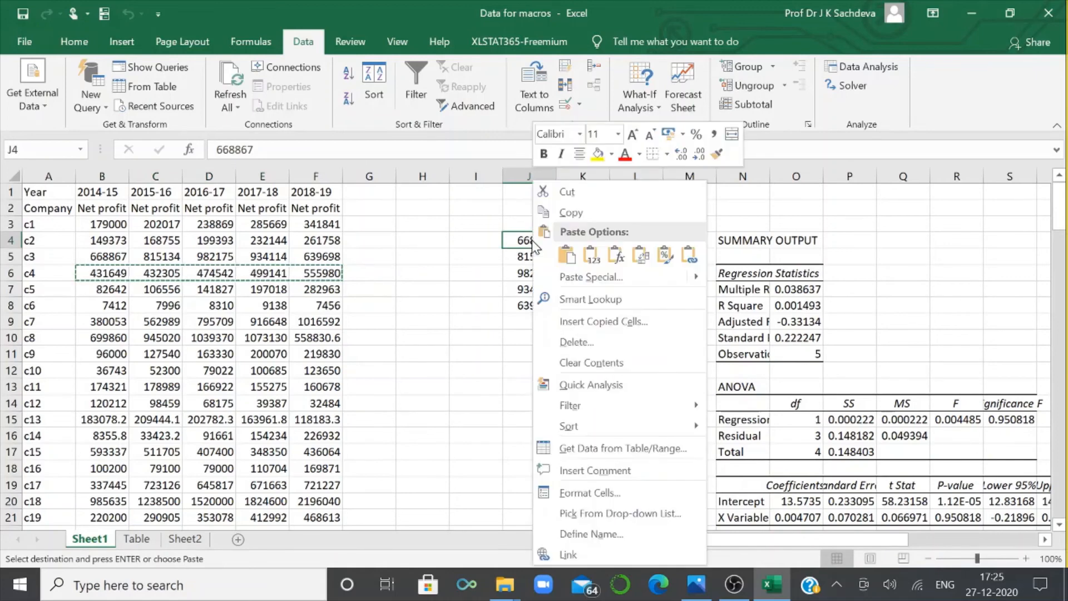
pyautogui.click(640, 255)
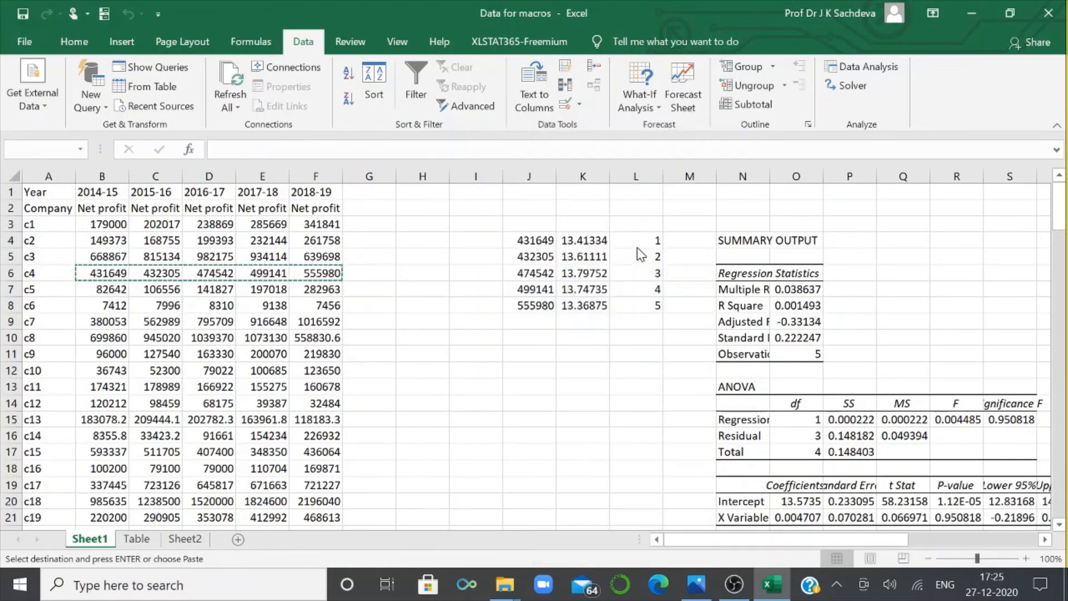
# Rerun the regression for c4 with Y range K4:K8, X range L4:L8 and output at N4, overwriting the previous output
pyautogui.click(849, 69)
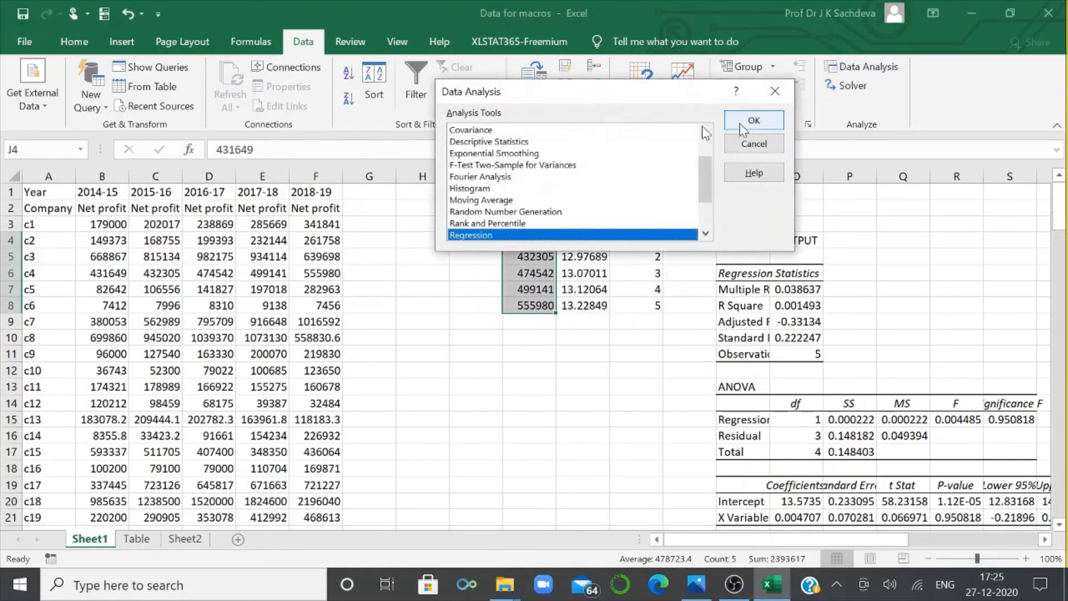
pyautogui.click(772, 124)
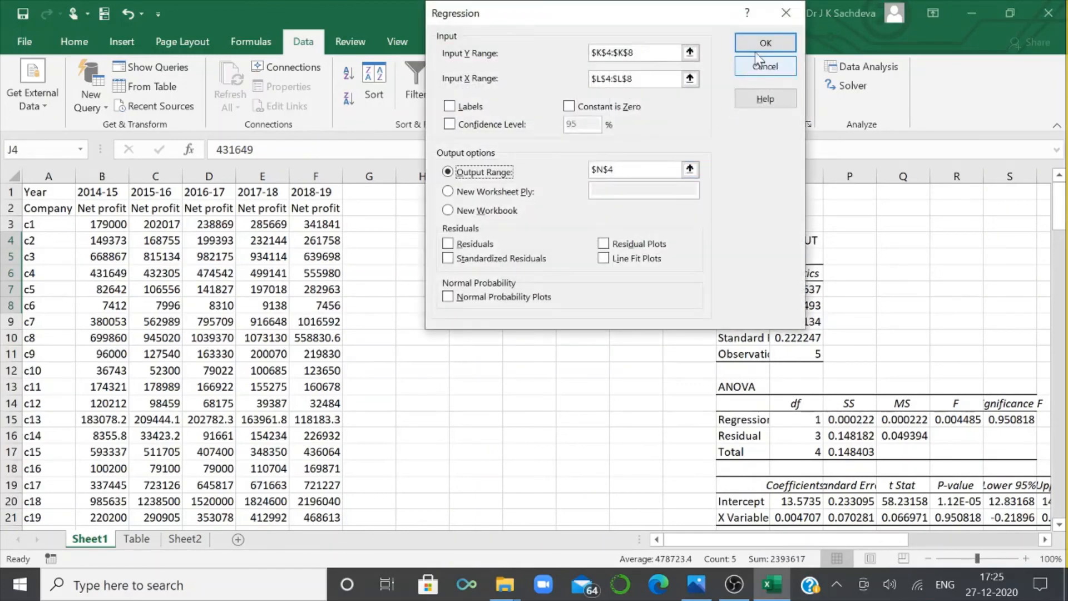
pyautogui.click(762, 46)
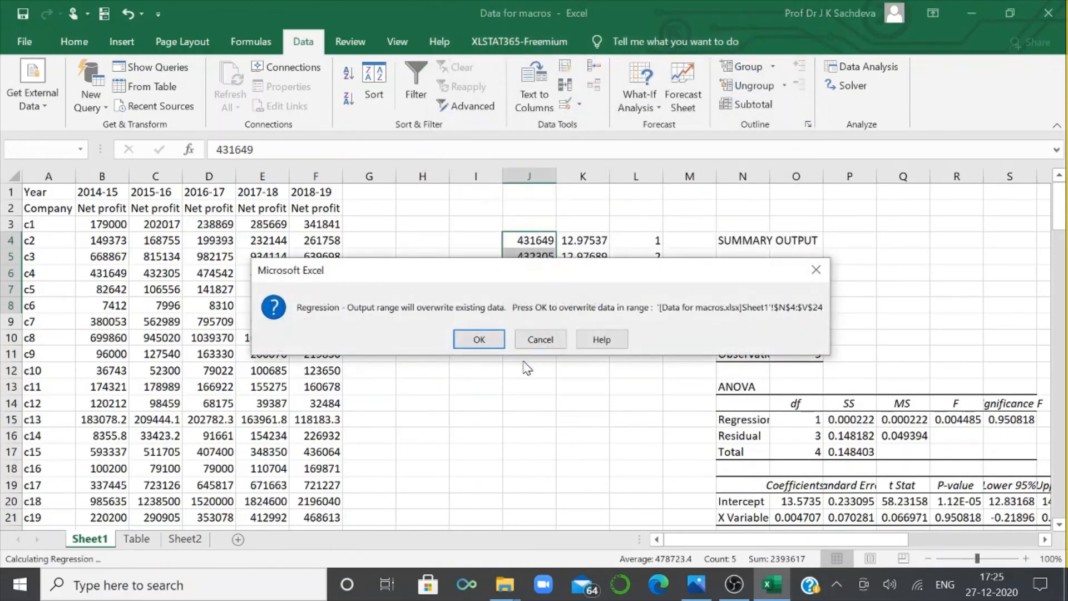
pyautogui.click(475, 340)
# Select c4's summary values O26:R26, run Paste2 with the blue rectangle and check the Table sheet
pyautogui.scroll(-4, 668, 390)
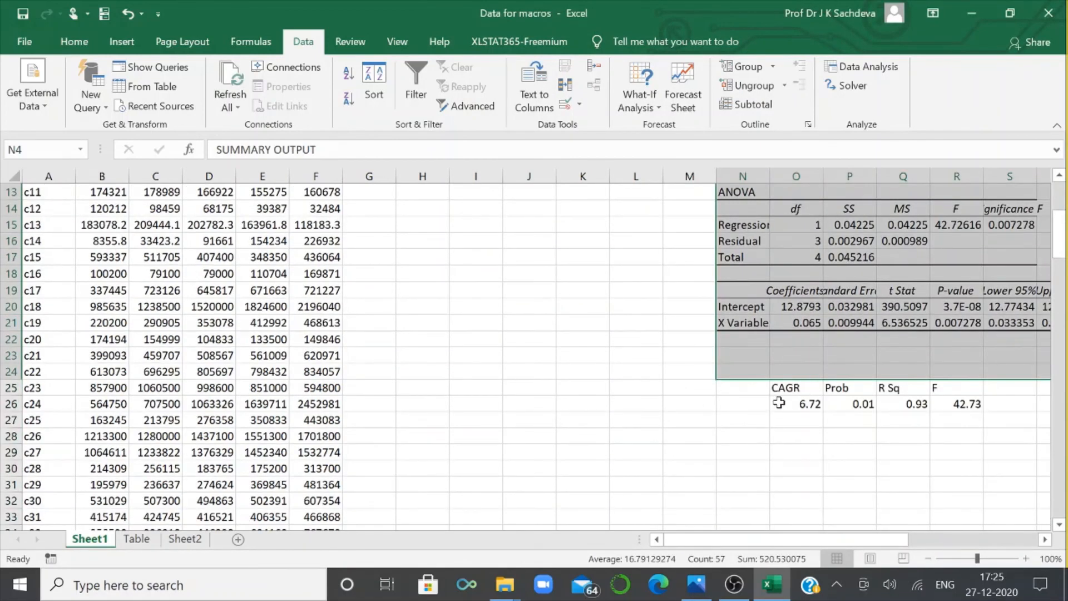
pyautogui.moveTo(775, 402); pyautogui.dragTo(963, 405)
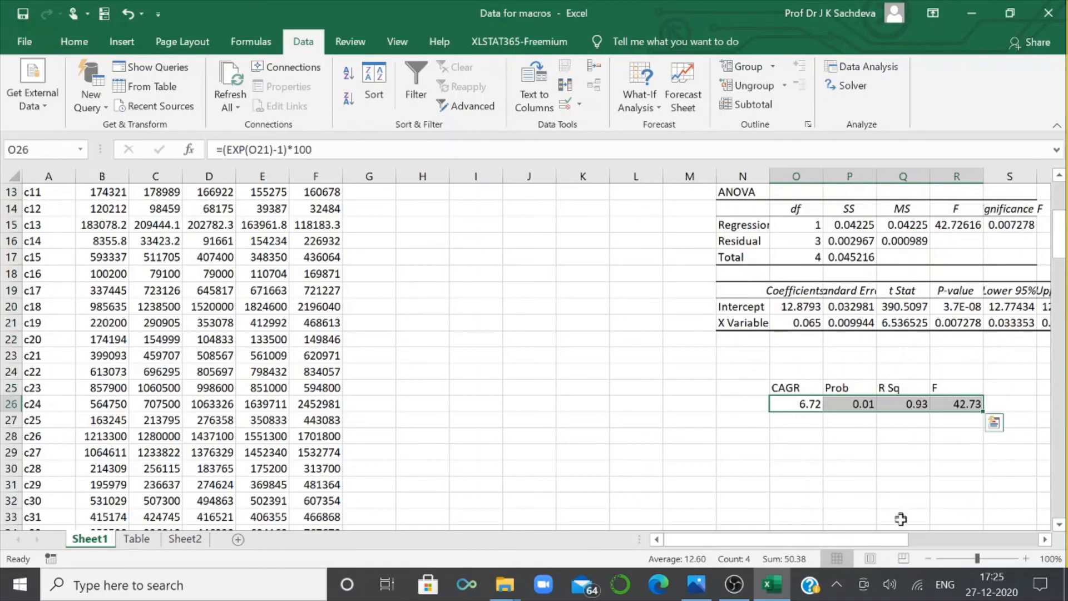
pyautogui.moveTo(890, 539); pyautogui.dragTo(978, 531)
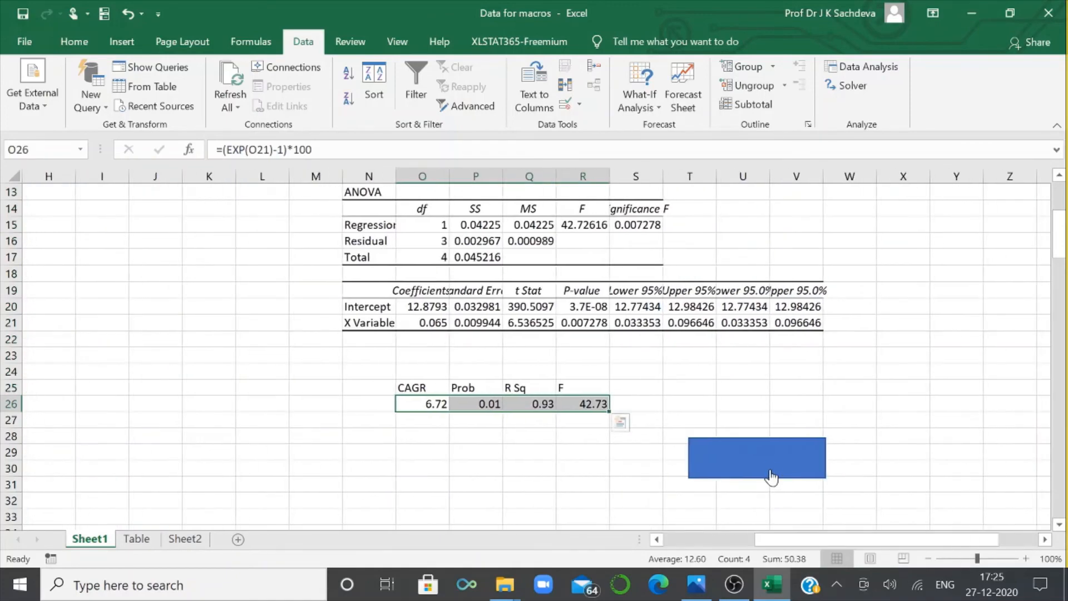
pyautogui.click(770, 470)
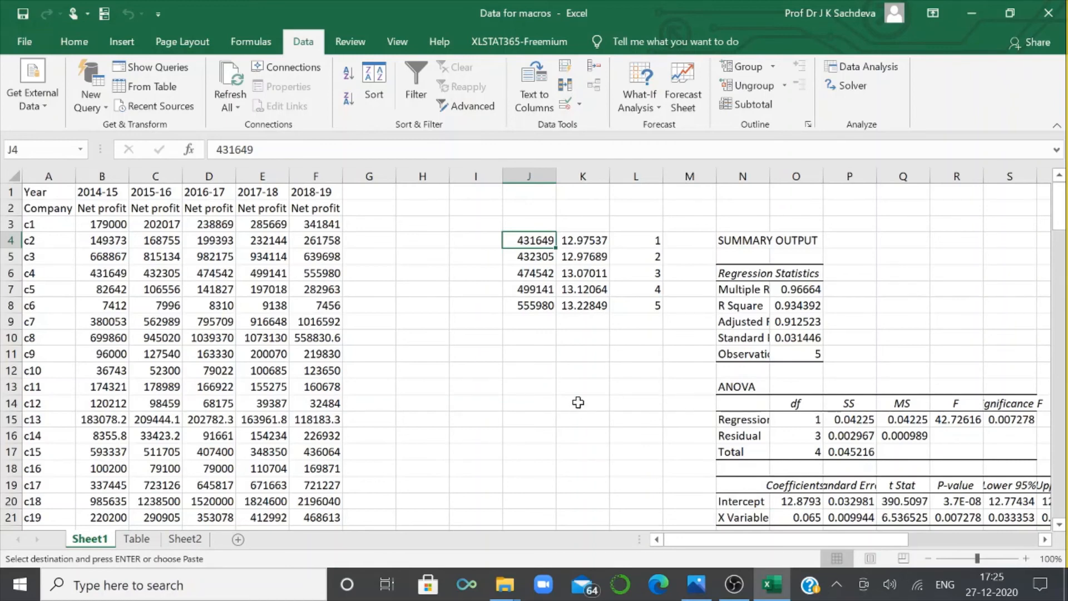
pyautogui.click(136, 540)
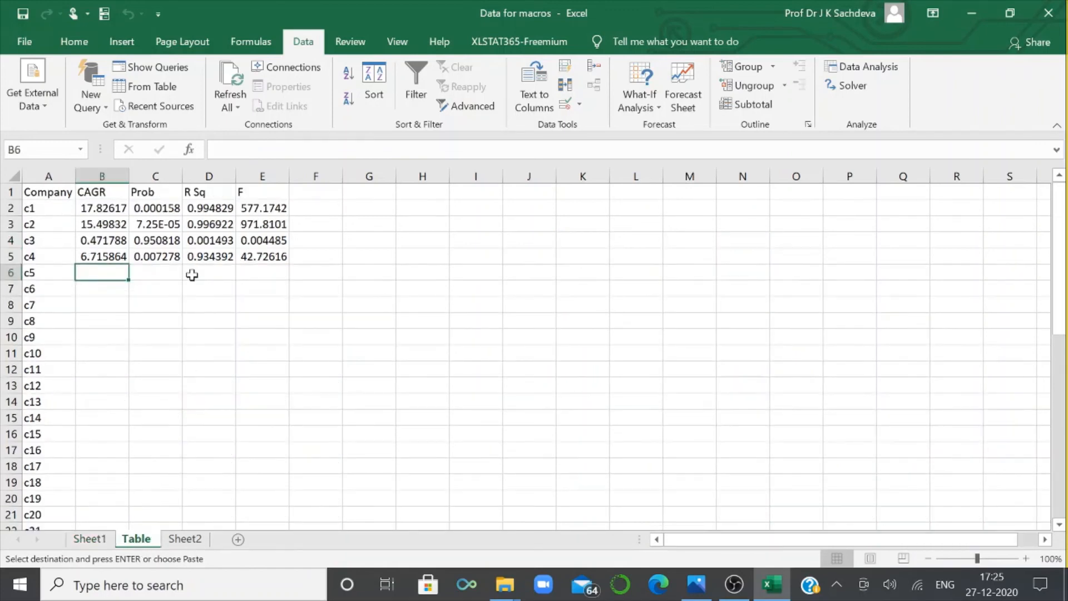
# Format cells B2:E46 on the Table sheet as Number with two decimal places and look over the range
pyautogui.moveTo(88, 210); pyautogui.dragTo(237, 499)
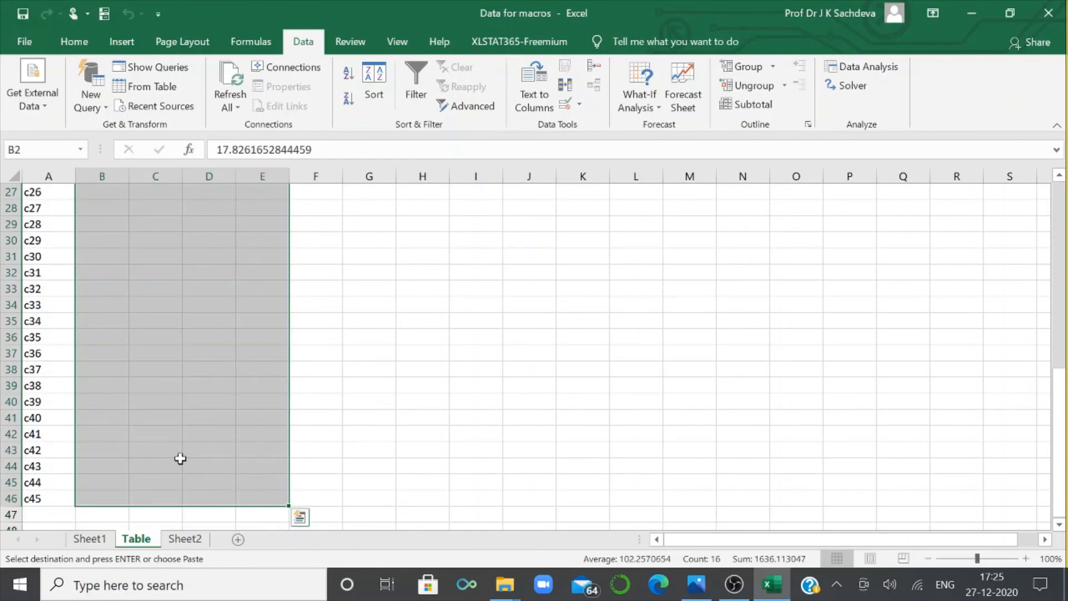
pyautogui.rightClick(181, 457)
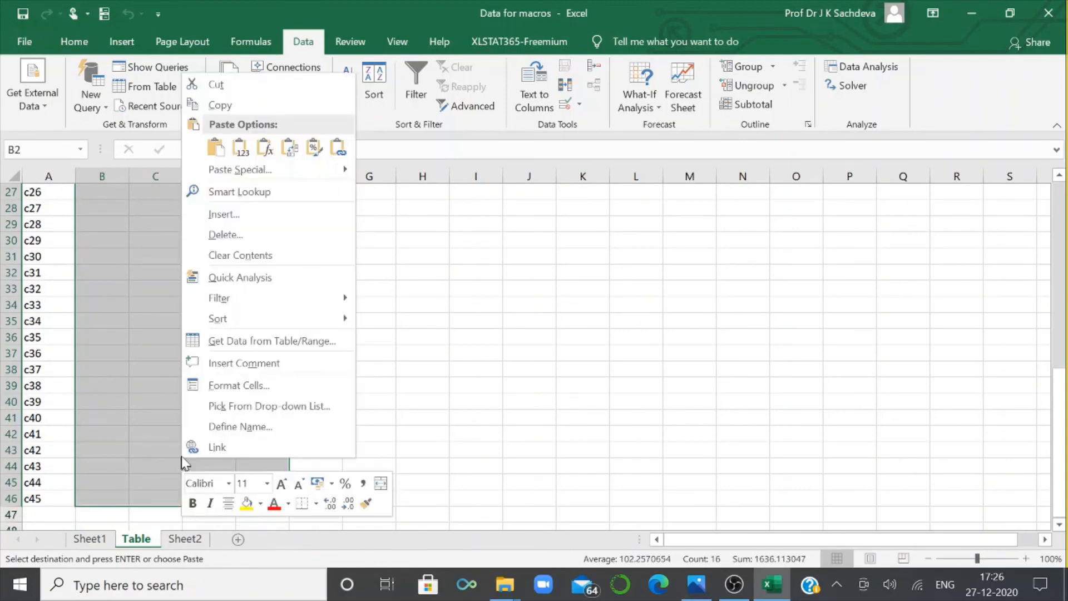
pyautogui.click(231, 390)
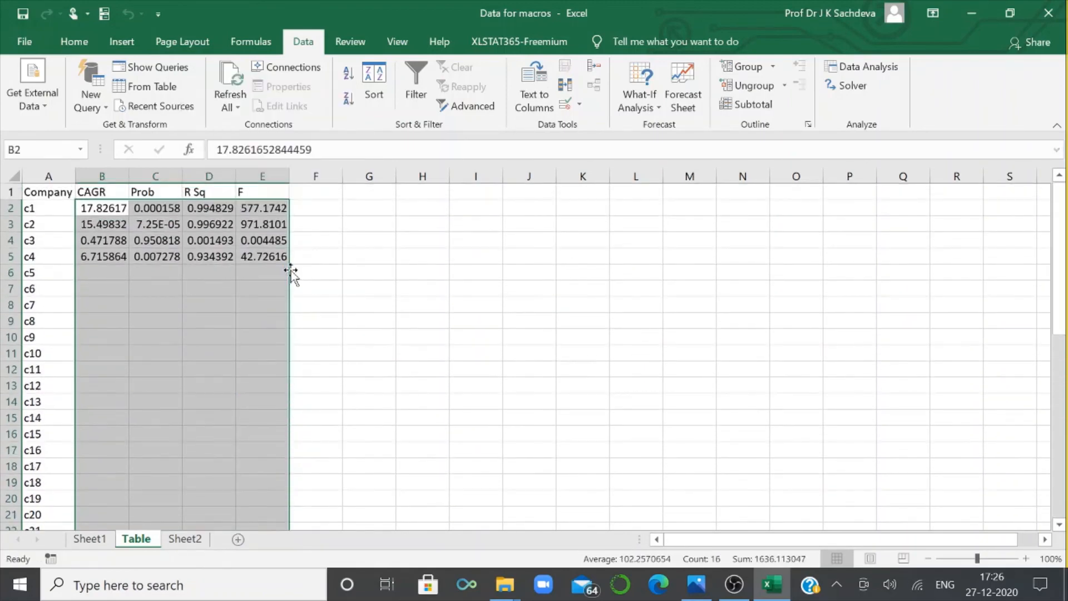
pyautogui.click(65, 226)
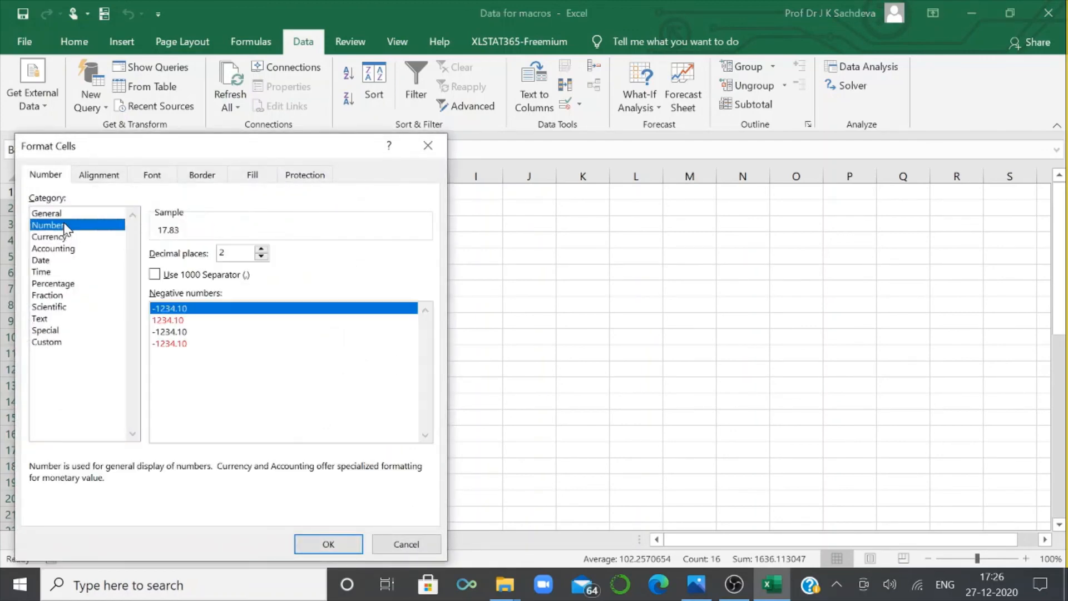
pyautogui.click(328, 543)
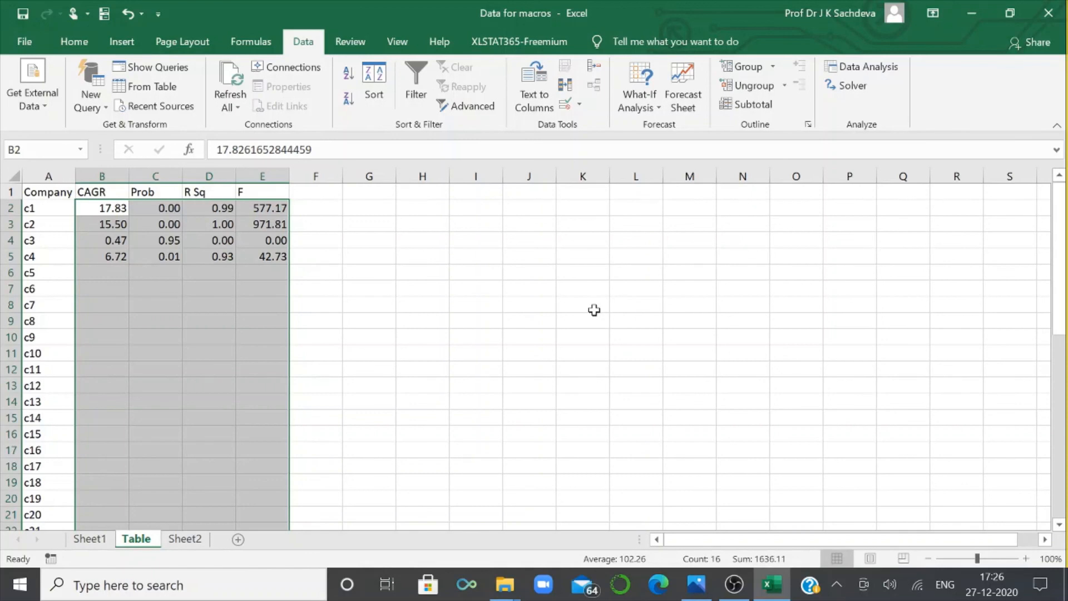
pyautogui.scroll(-2, 465, 269)
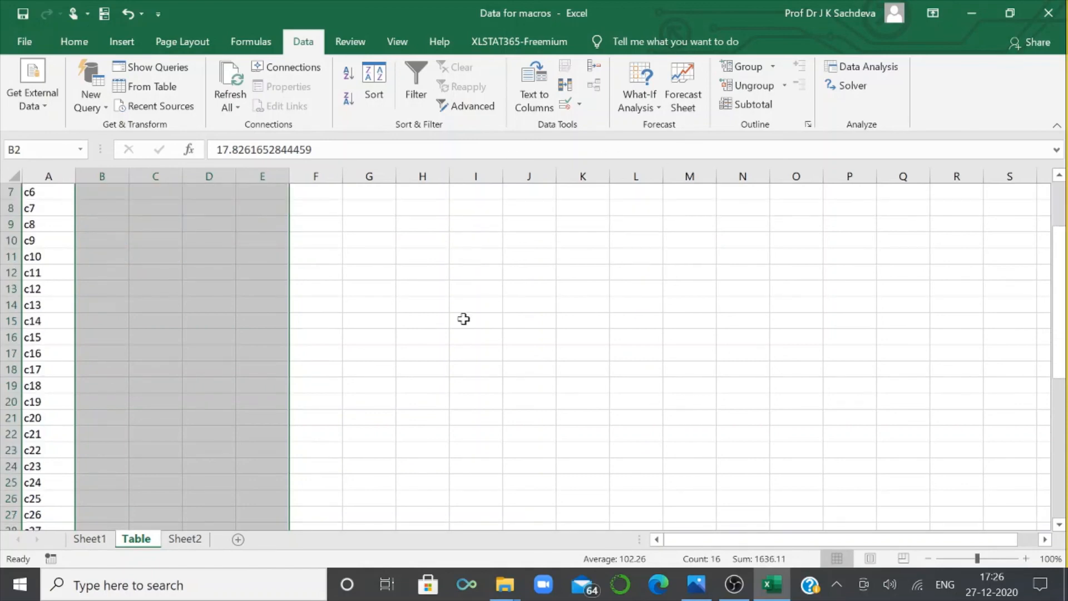
pyautogui.scroll(-3, 323, 347)
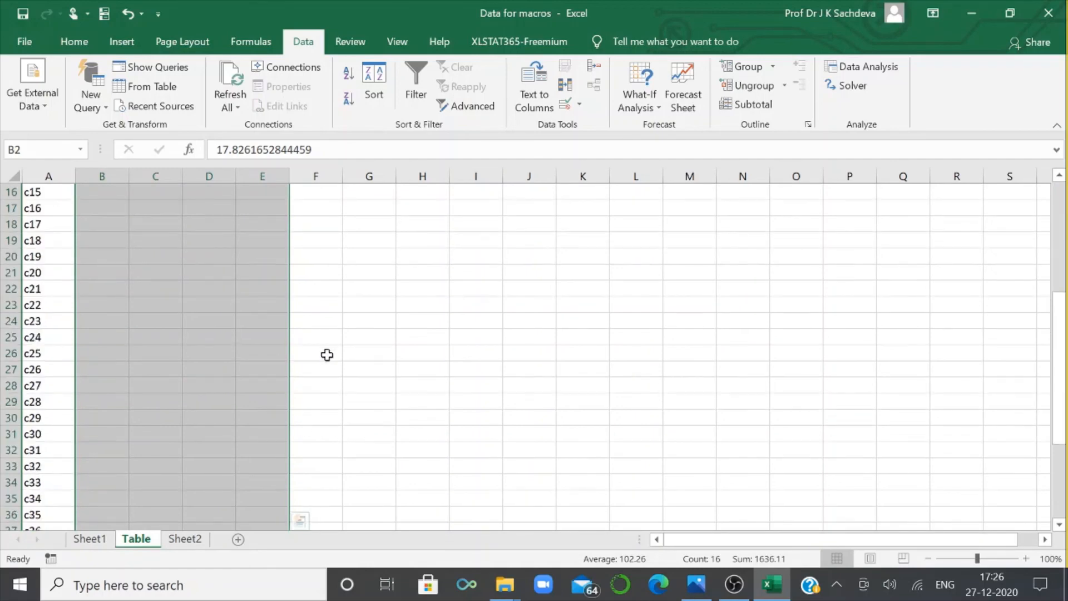